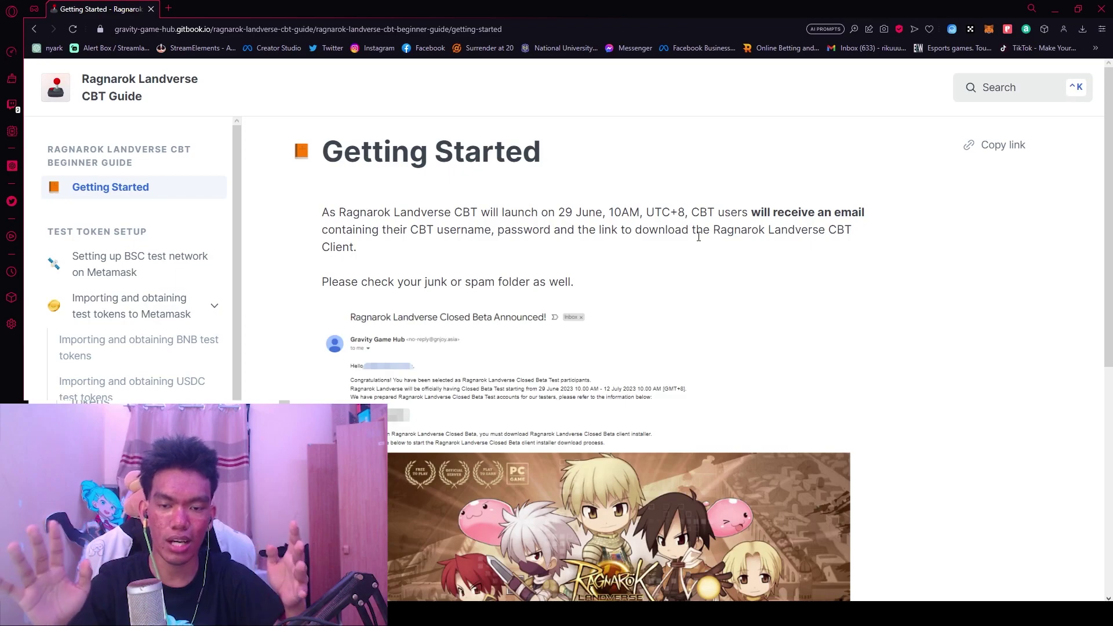
pyautogui.scroll(-3, 695, 237)
# Step: Close the enlarged email screenshot and open the MetaMask setup guide link
pyautogui.click(648, 327)
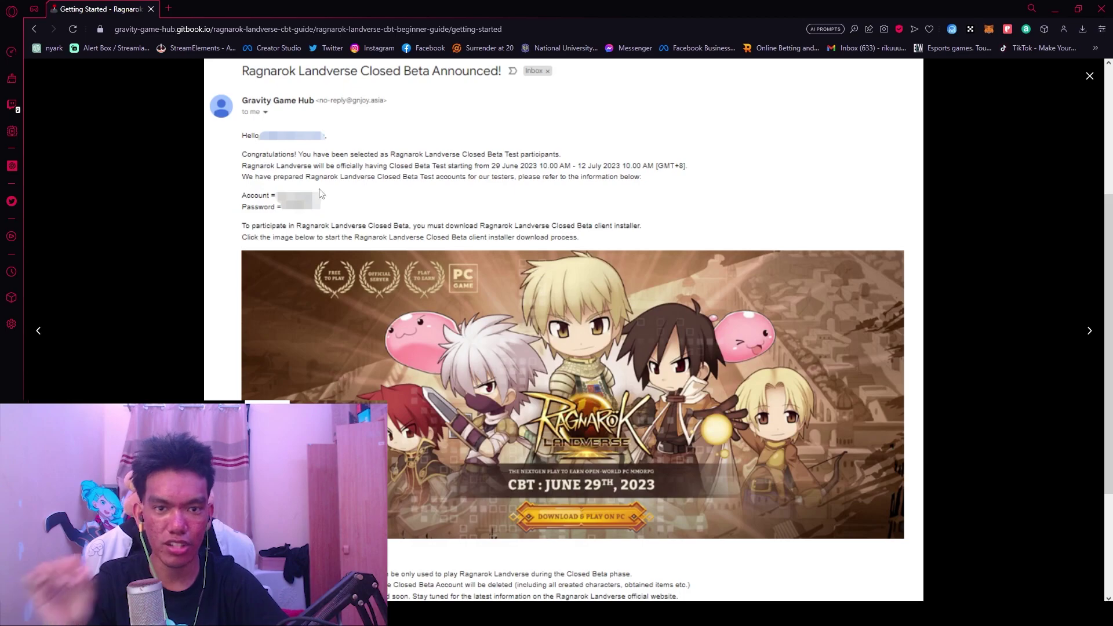
pyautogui.click(1085, 84)
pyautogui.scroll(3, 817, 161)
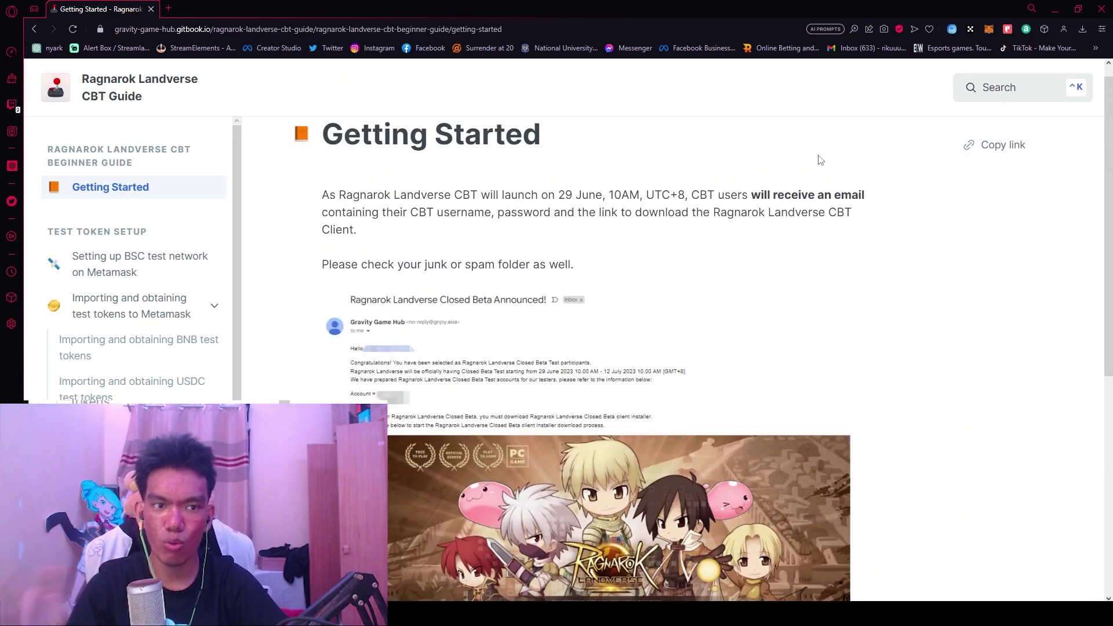
pyautogui.scroll(-2, 817, 160)
pyautogui.scroll(-4, 817, 160)
pyautogui.scroll(5, 818, 155)
pyautogui.scroll(1, 819, 155)
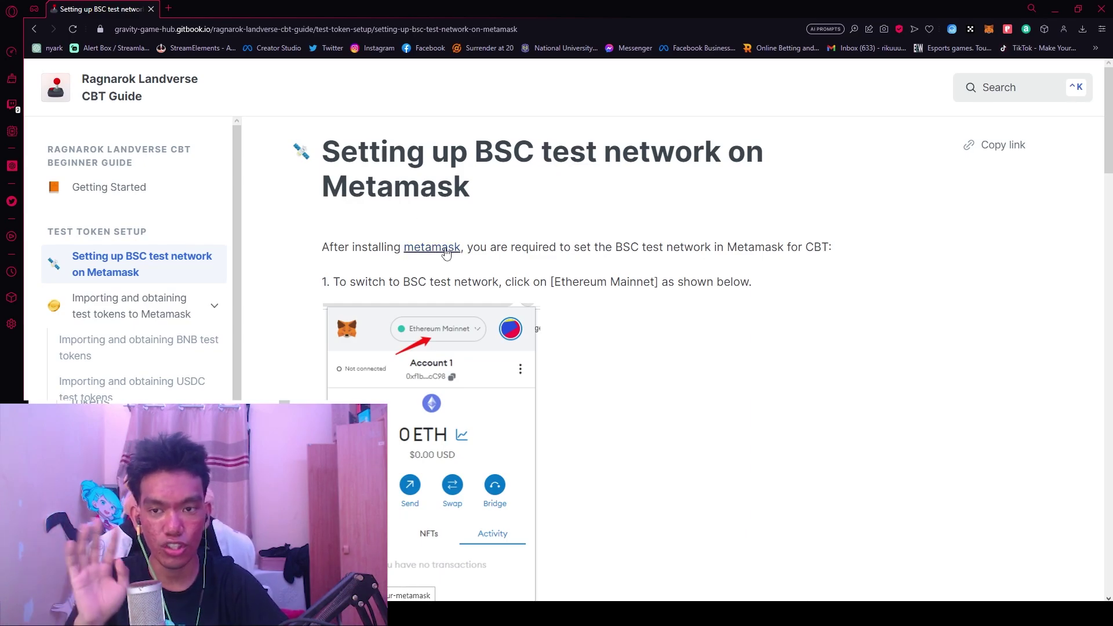
pyautogui.click(445, 253)
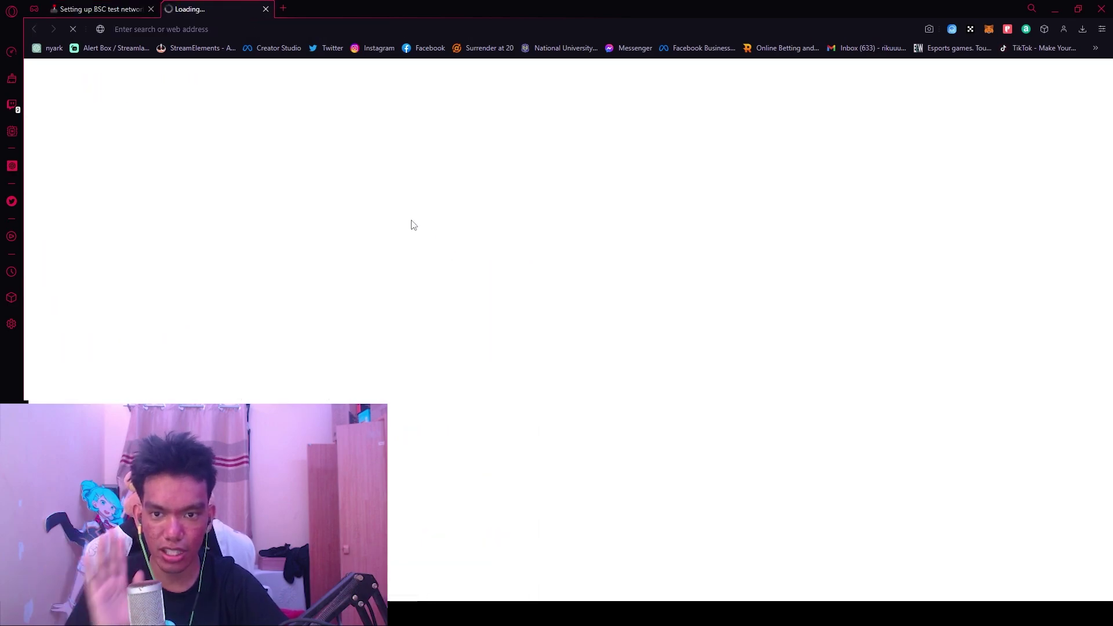
# Step: Copy the 'How to set up your metamask' page address and return to the BSC network guide
pyautogui.click(261, 34)
pyautogui.press('super+v')
pyautogui.press('Escape')
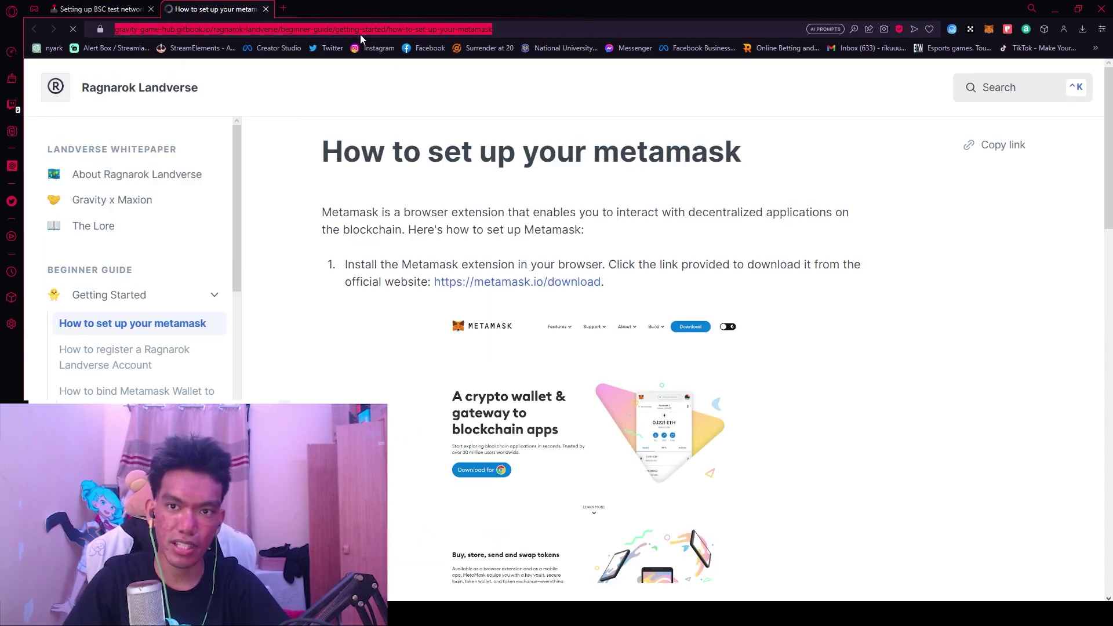
pyautogui.click(360, 34)
pyautogui.hotkey('ctrl', 'a')
pyautogui.click(144, 5)
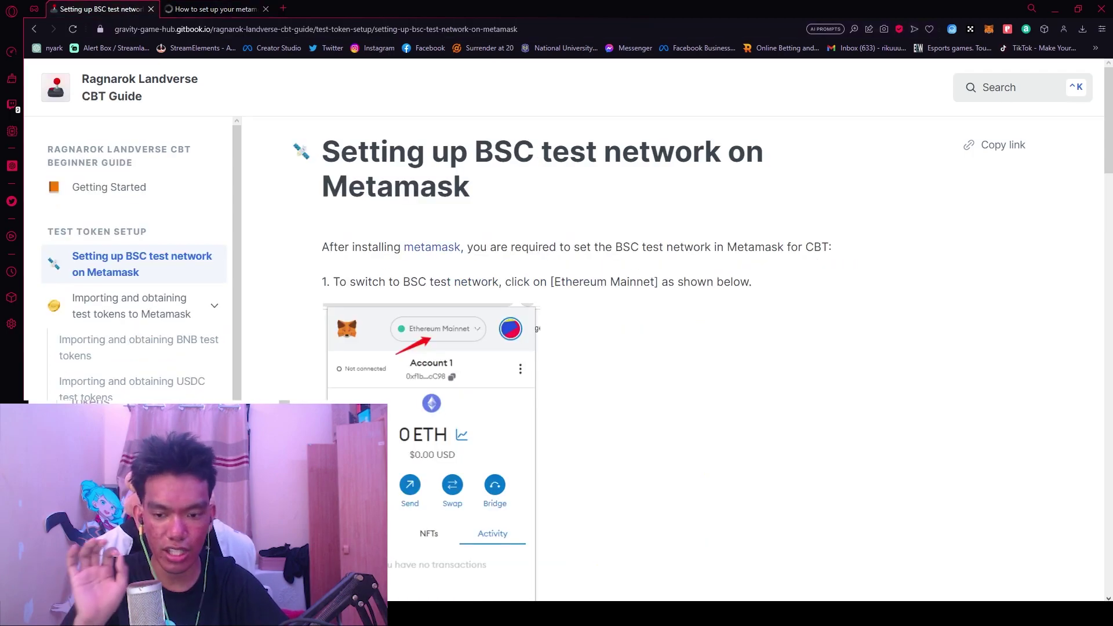
# Step: Load the copied 'How to set up your metamask' address in the new window
pyautogui.write('https://gravity-game-hub.gitbook.io/ragnarok-landverse/beginner-guide/getting-started/how-to-set-up-your-metamask')
pyautogui.press('Return')
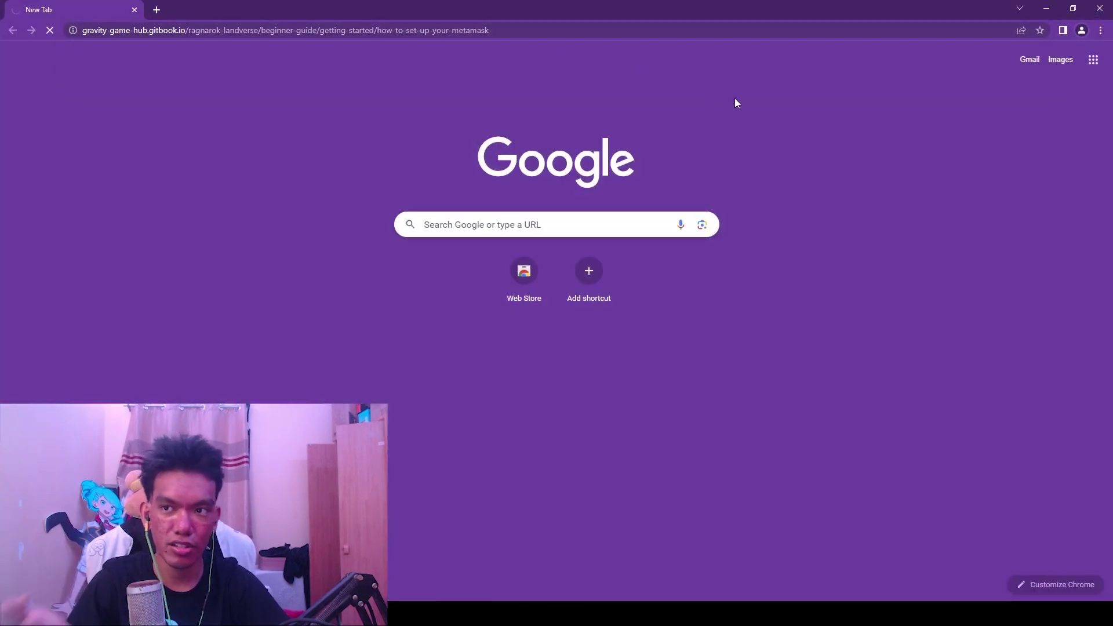
pyautogui.click(1082, 31)
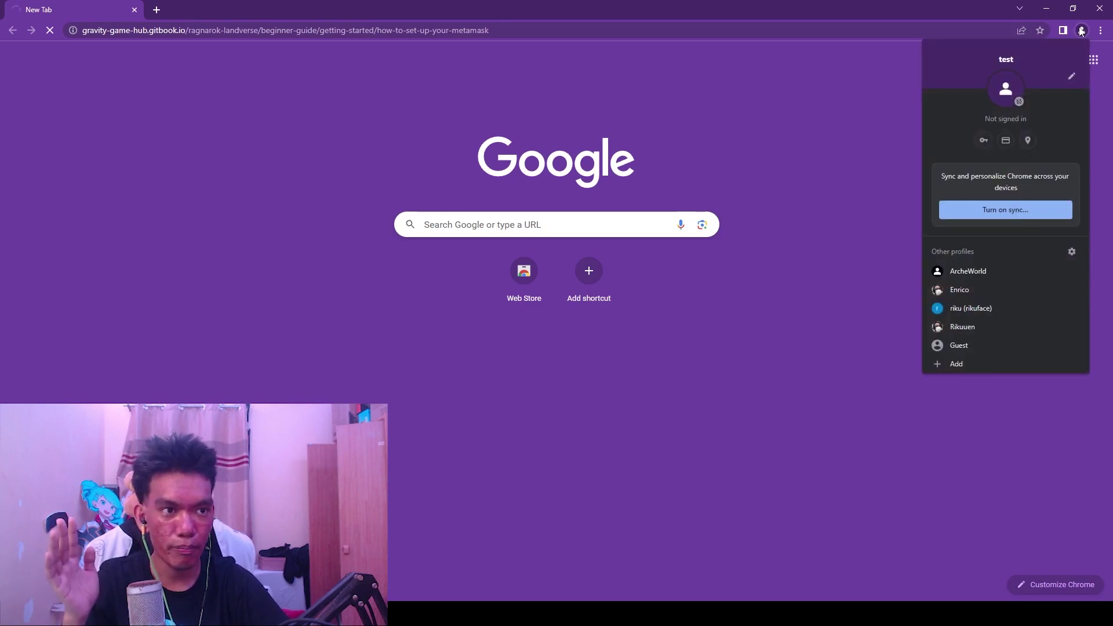
pyautogui.click(1082, 31)
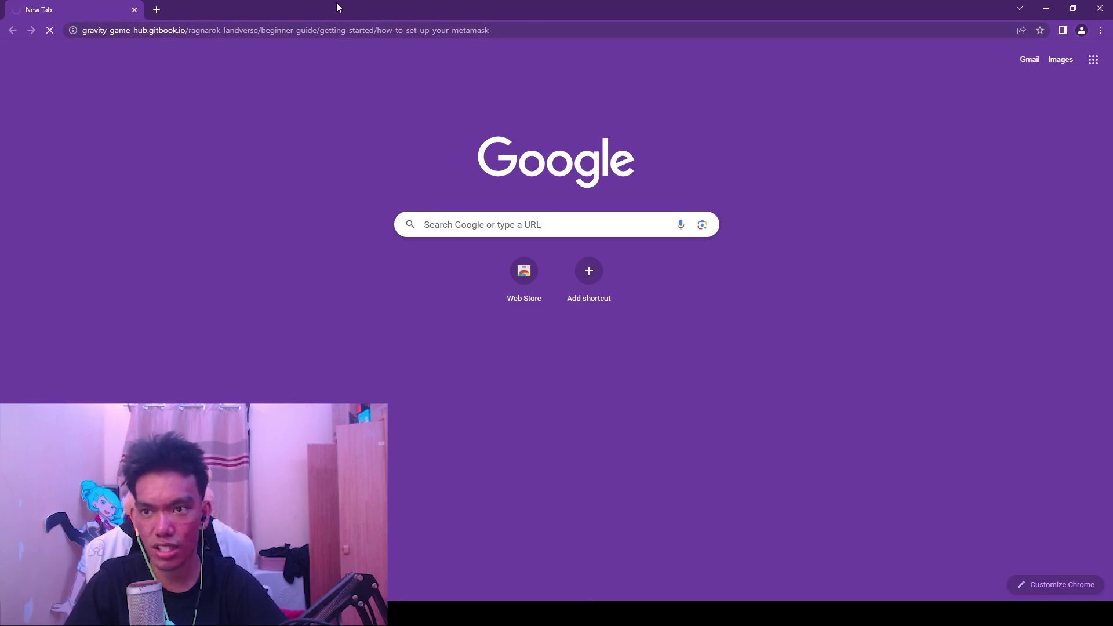
# Step: Search Google for 'metamask' and reach the metamask.io download page
pyautogui.click(178, 30)
pyautogui.write('metamask')
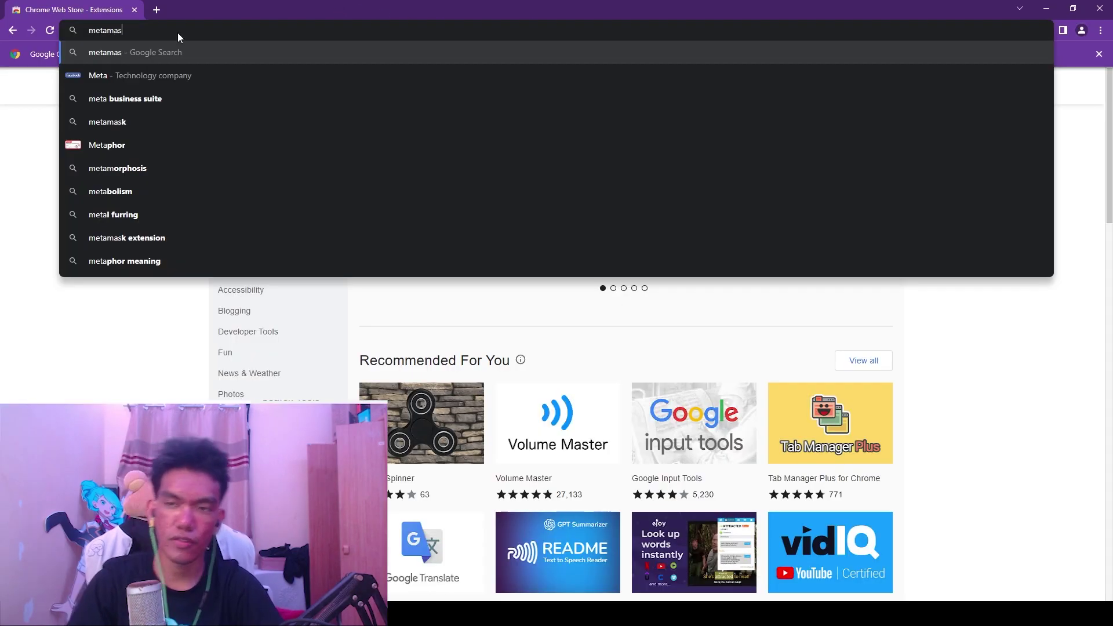
pyautogui.press('Return')
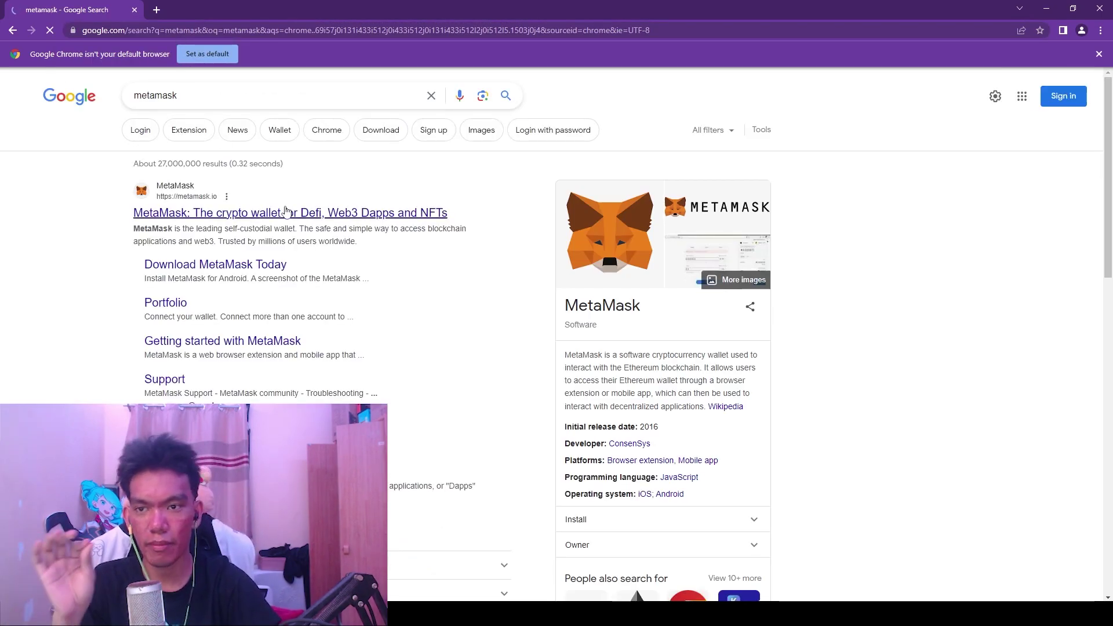
pyautogui.click(283, 212)
pyautogui.click(1098, 53)
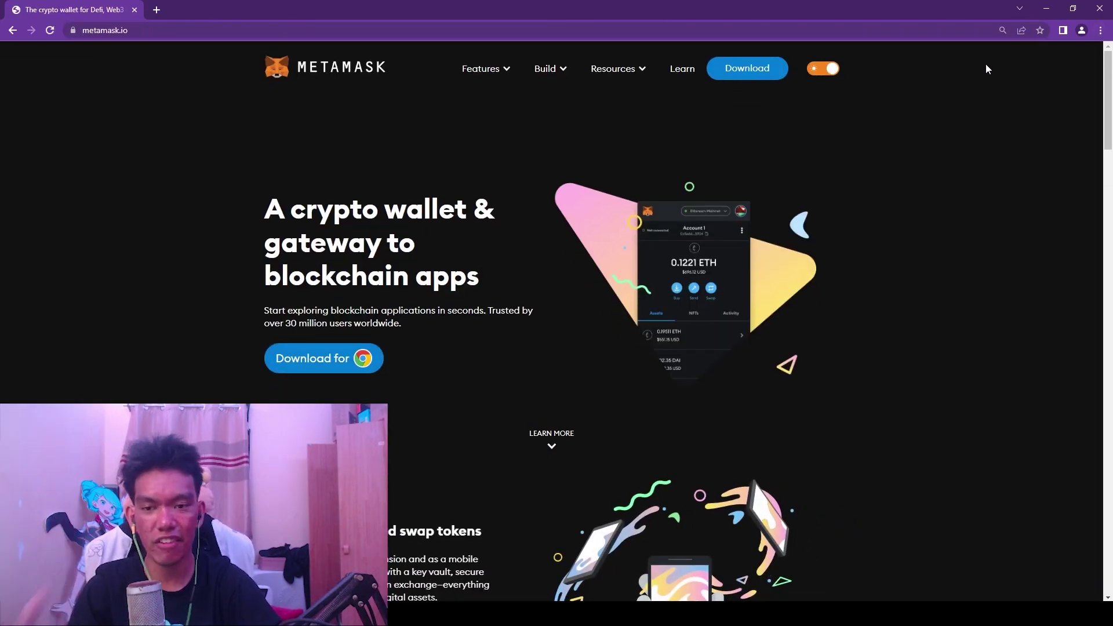
pyautogui.click(759, 76)
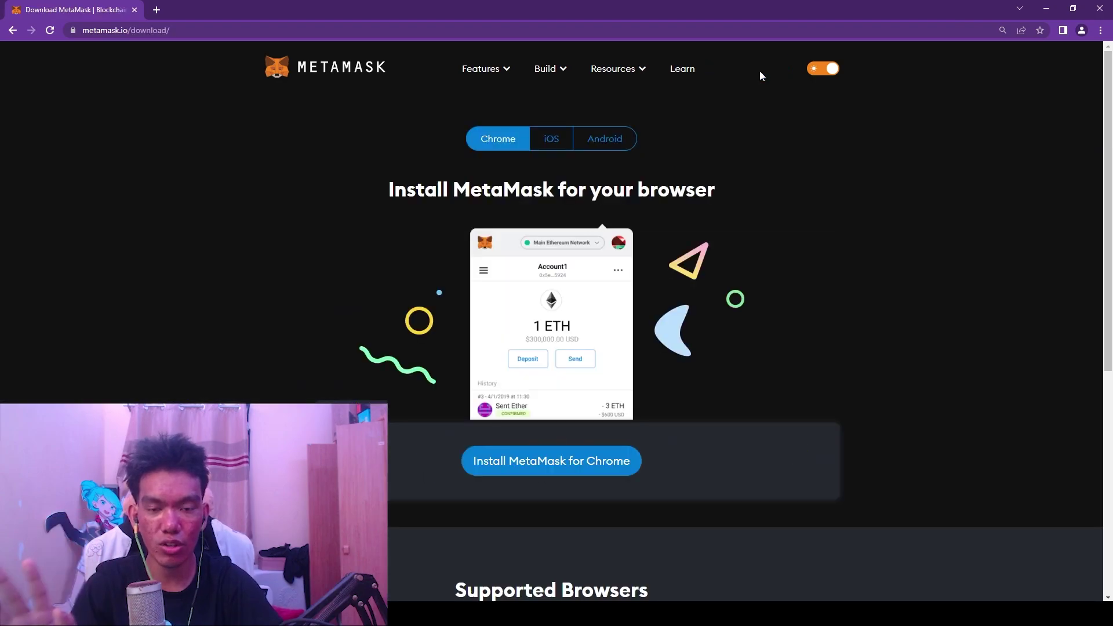
# Step: Add the MetaMask extension to Chrome from its Web Store listing and confirm
pyautogui.click(533, 463)
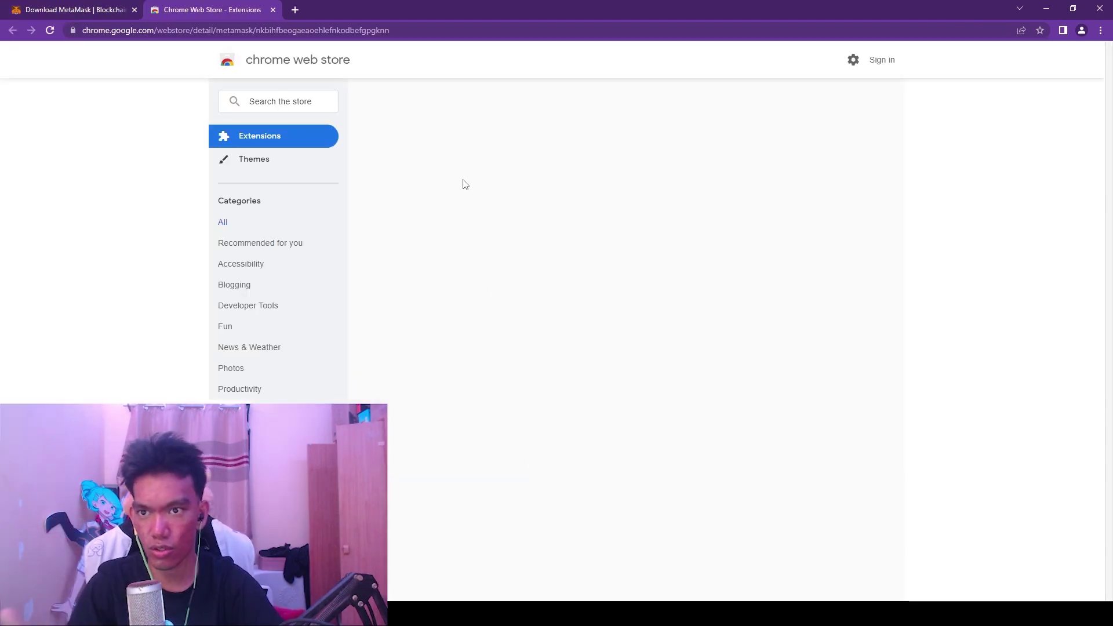
pyautogui.click(820, 145)
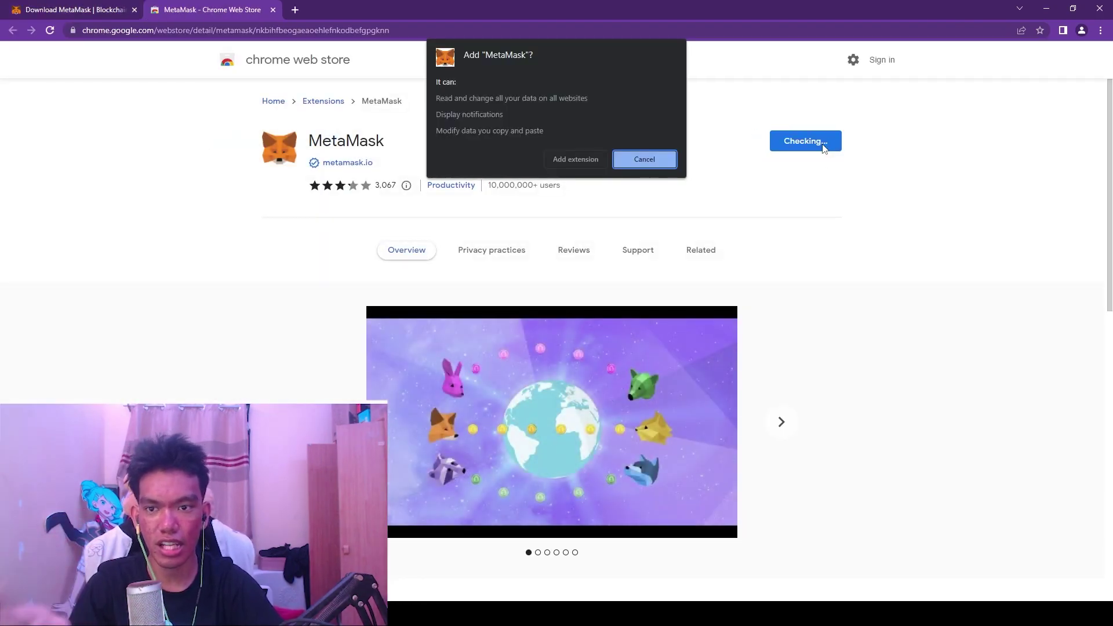
pyautogui.click(561, 160)
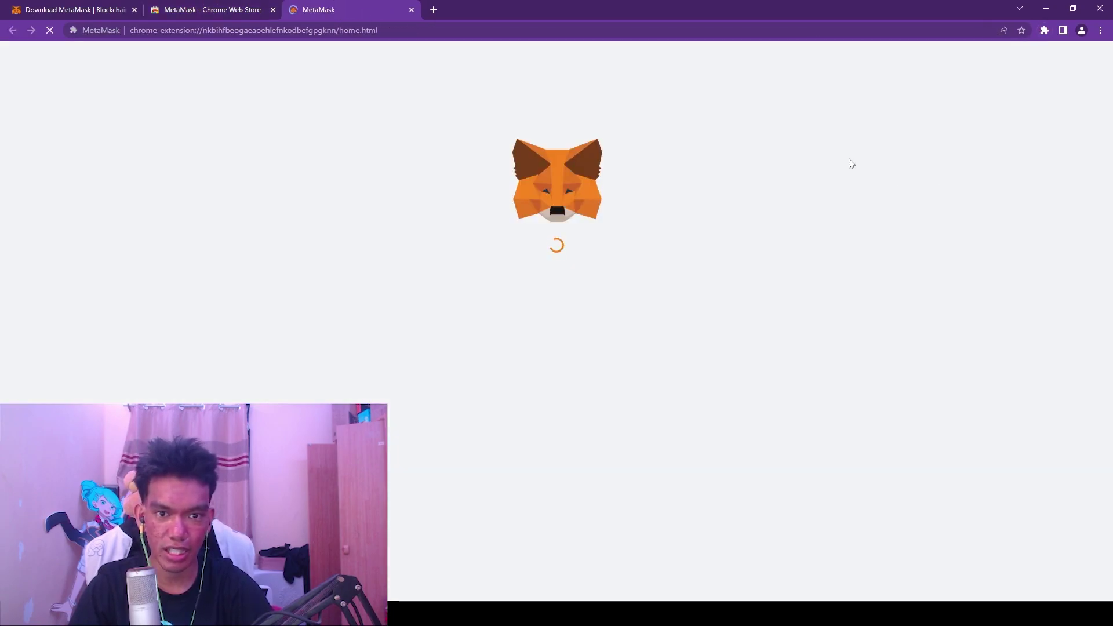
# Step: Accept MetaMask's terms of use and usage-data sharing to start a new wallet
pyautogui.click(273, 10)
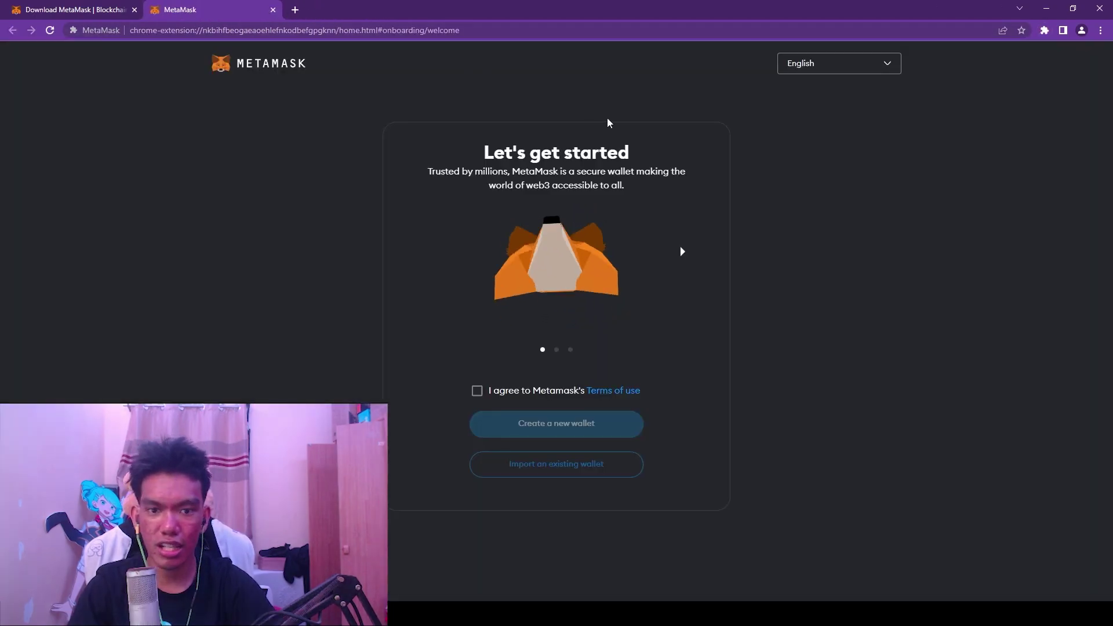
pyautogui.click(478, 390)
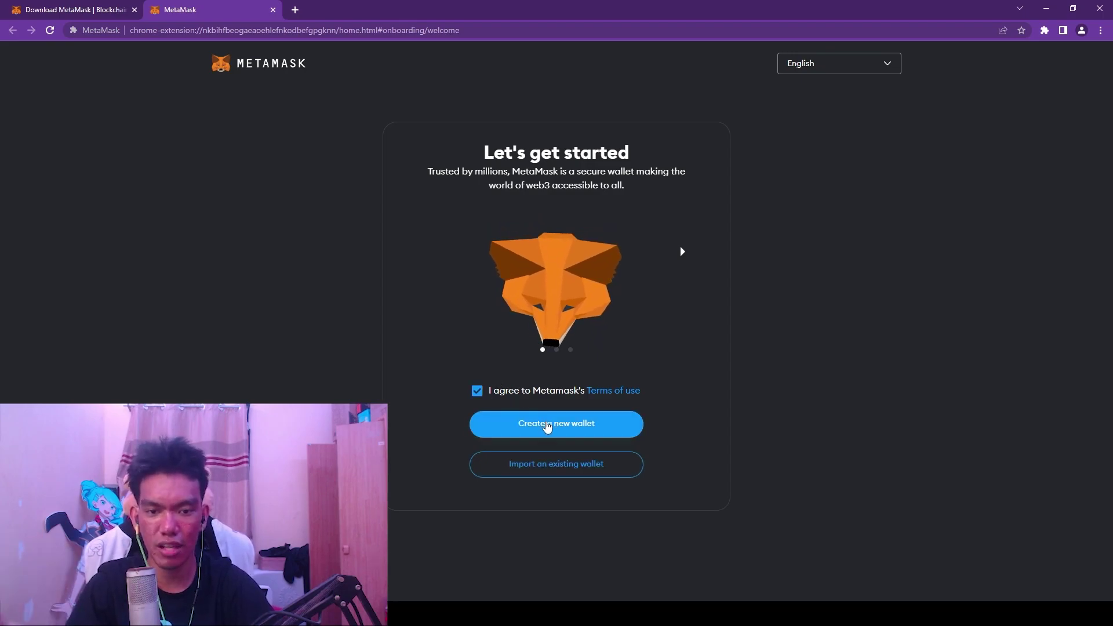
pyautogui.click(547, 428)
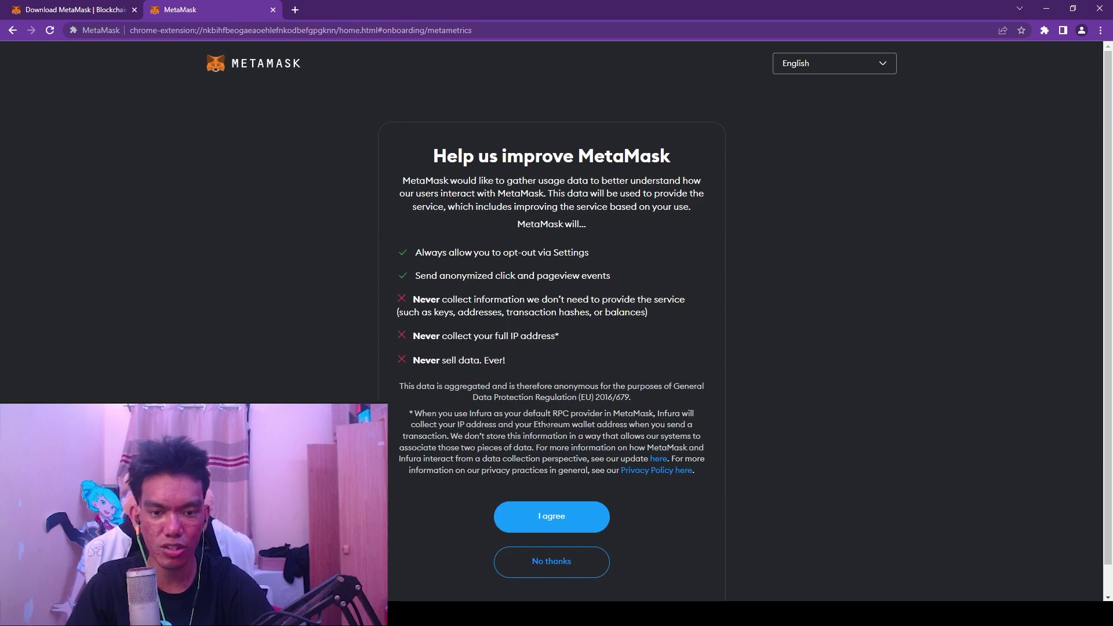
pyautogui.click(565, 520)
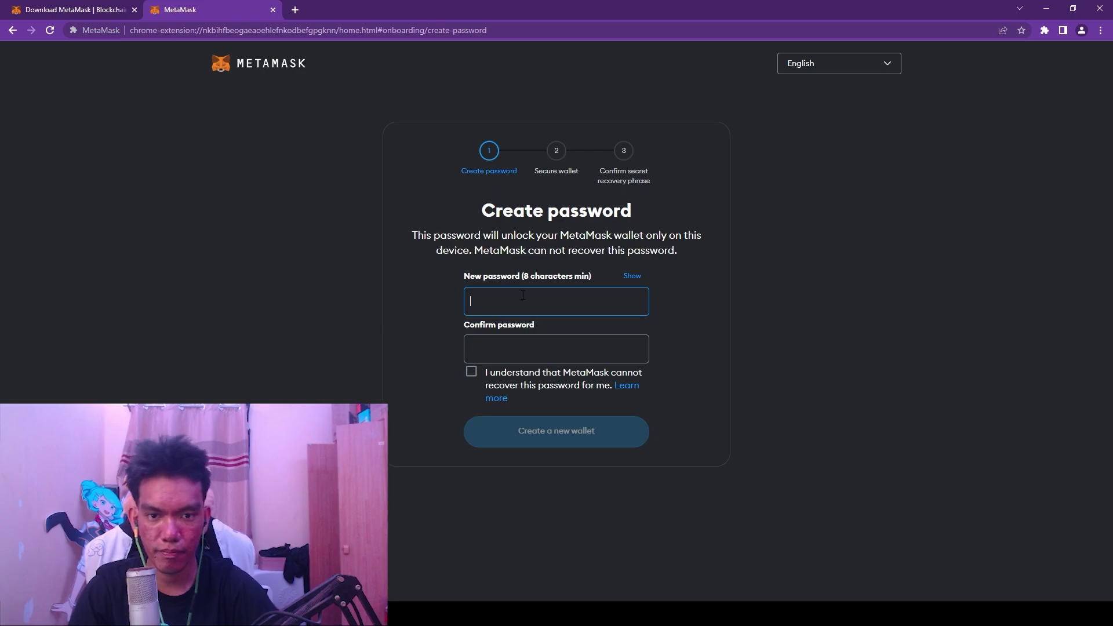
# Step: Enter and confirm the wallet password, acknowledging that MetaMask cannot recover it
pyautogui.hotkey('ctrl', 'v')
pyautogui.hotkey('ctrl', 'a')
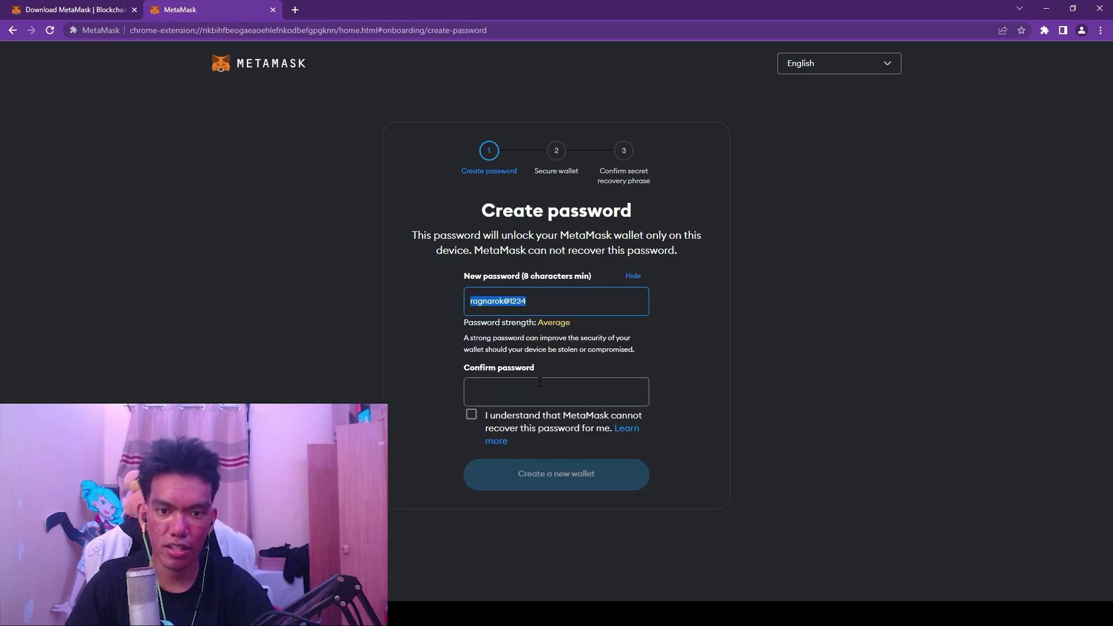
pyautogui.click(486, 421)
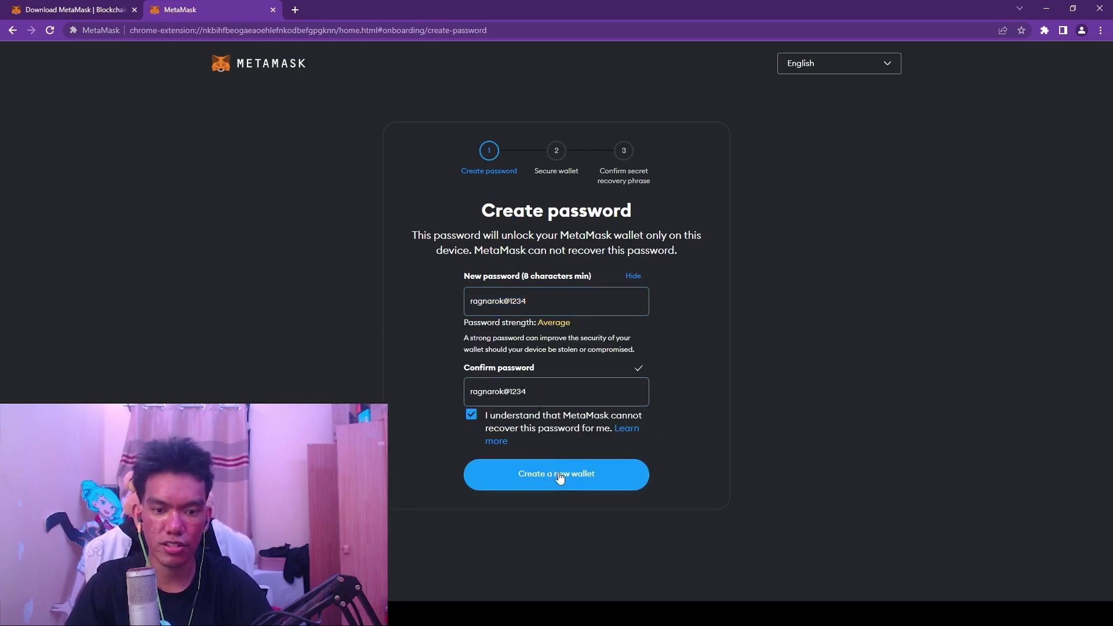
pyautogui.moveTo(535, 300); pyautogui.dragTo(449, 298)
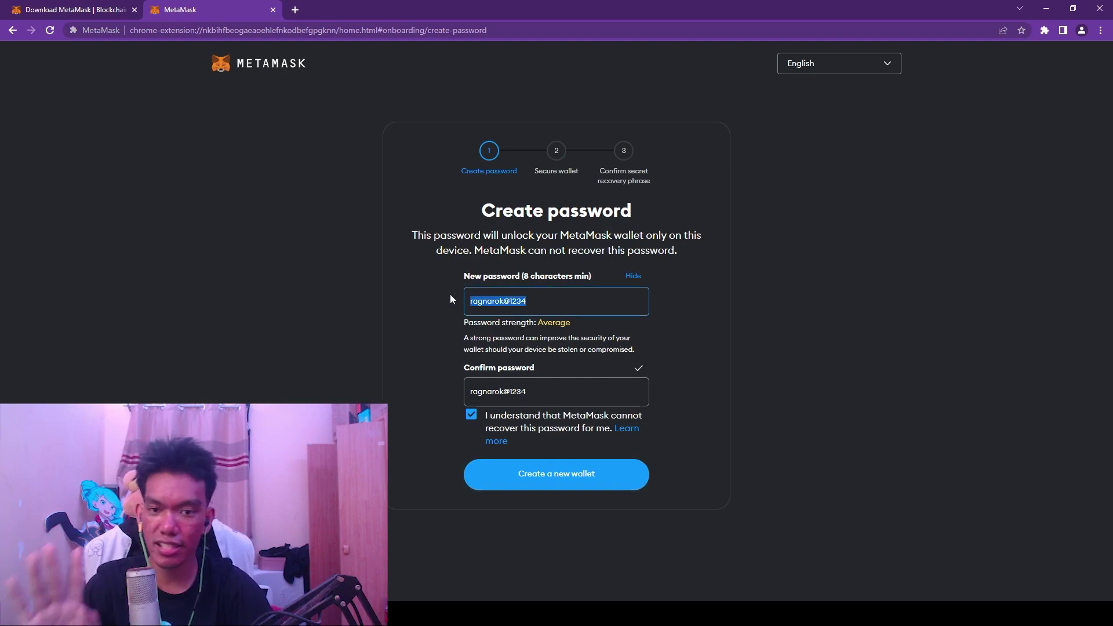
pyautogui.click(540, 300)
pyautogui.moveTo(539, 301); pyautogui.dragTo(399, 297)
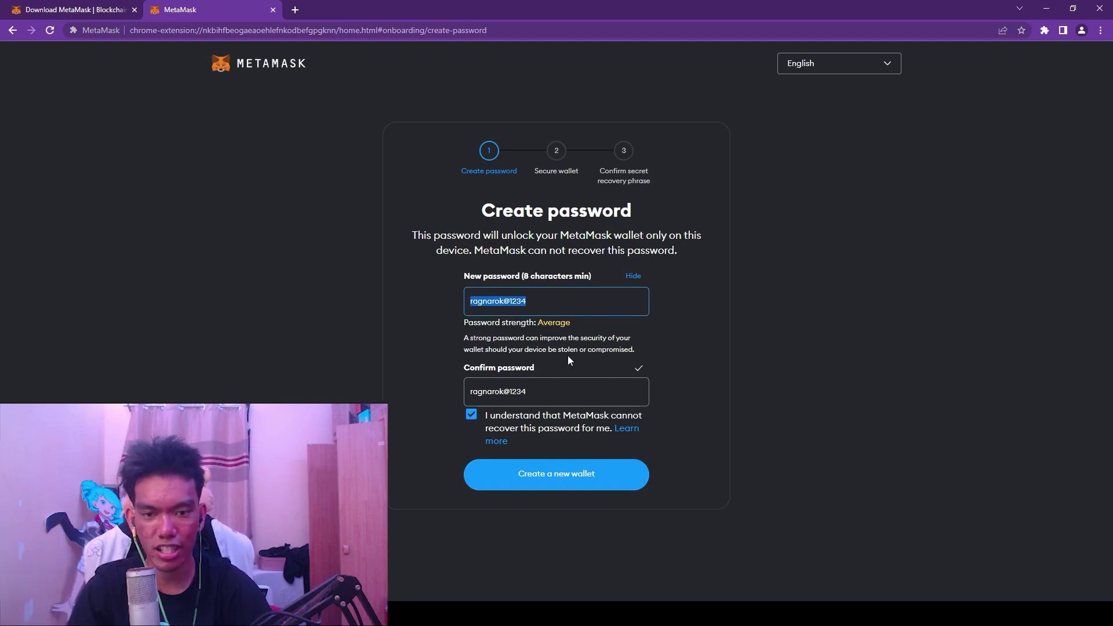
pyautogui.moveTo(487, 391); pyautogui.dragTo(577, 469)
pyautogui.click(687, 402)
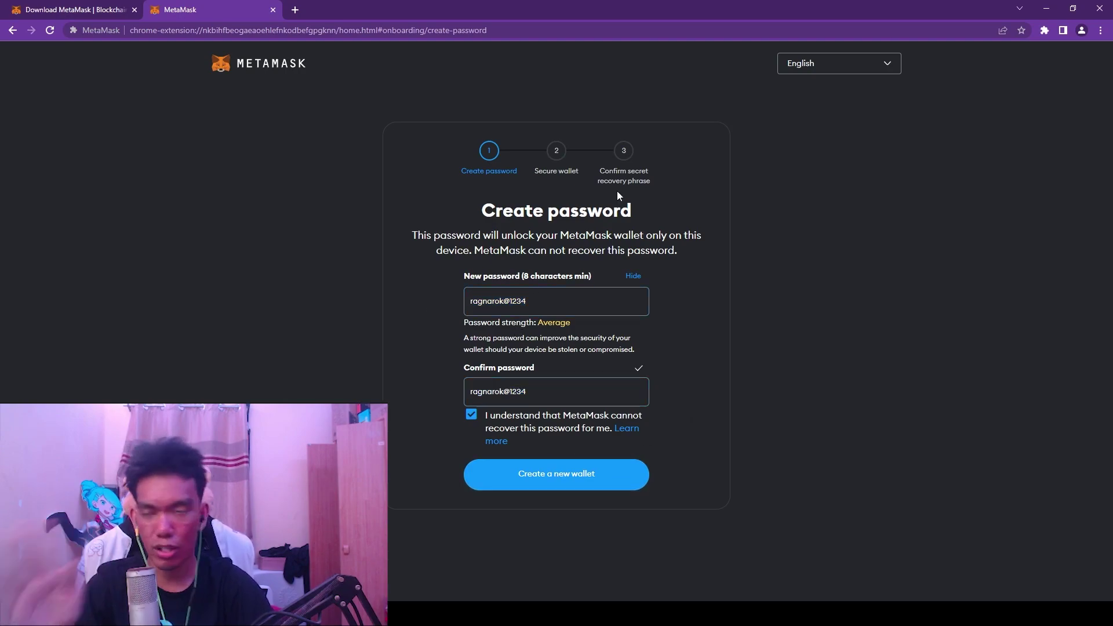
# Step: Create the wallet with this password and reveal the secret recovery phrase
pyautogui.click(573, 474)
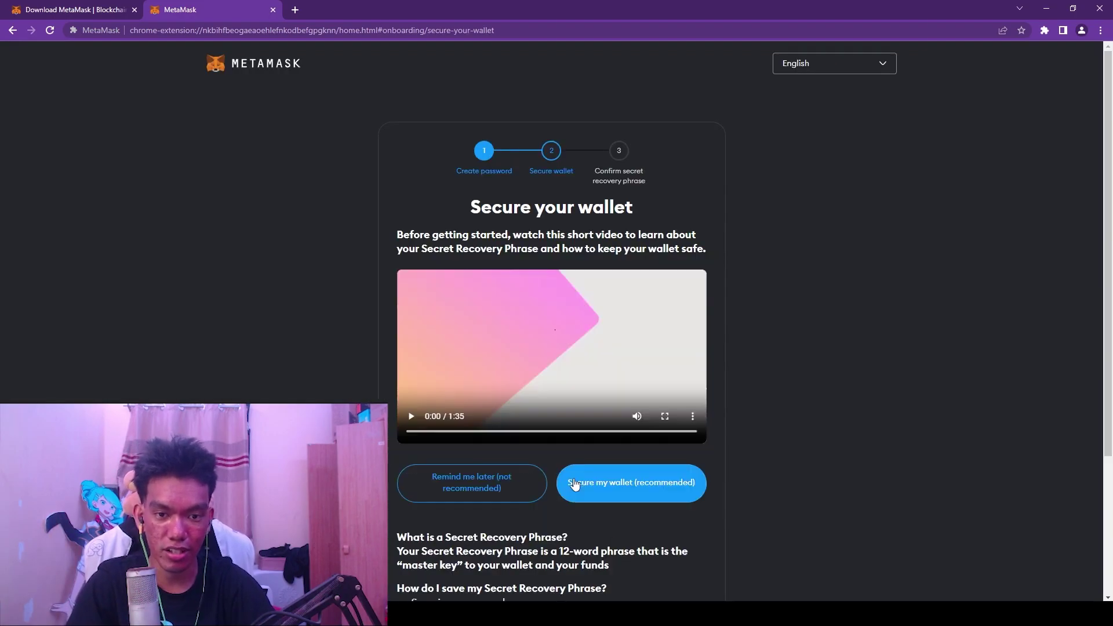
pyautogui.scroll(-1, 543, 459)
pyautogui.scroll(-2, 544, 465)
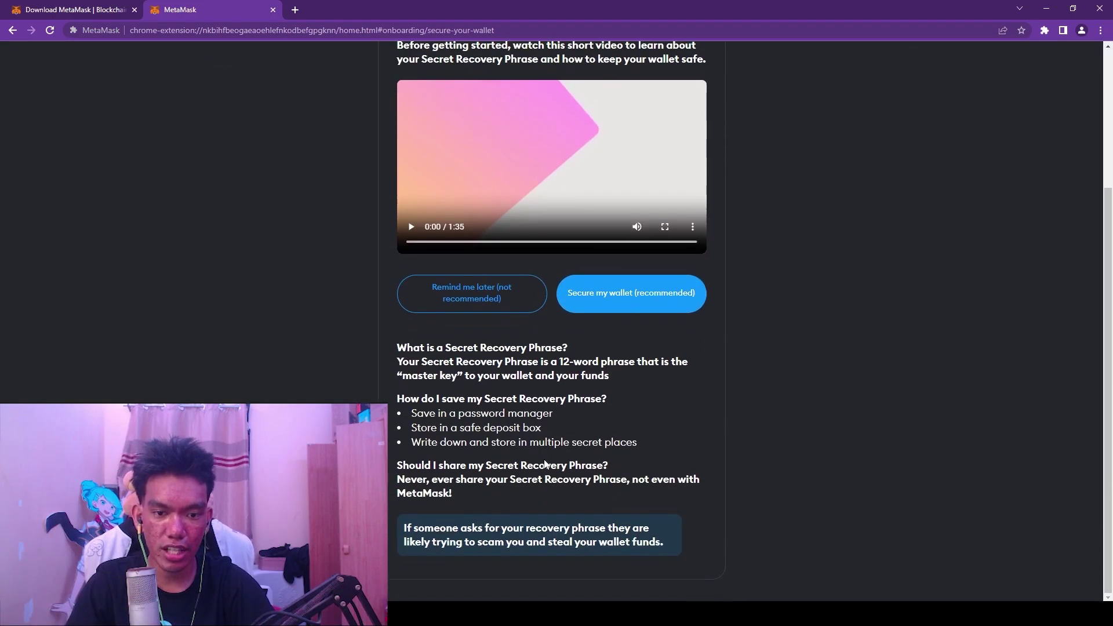
pyautogui.click(637, 289)
pyautogui.click(571, 520)
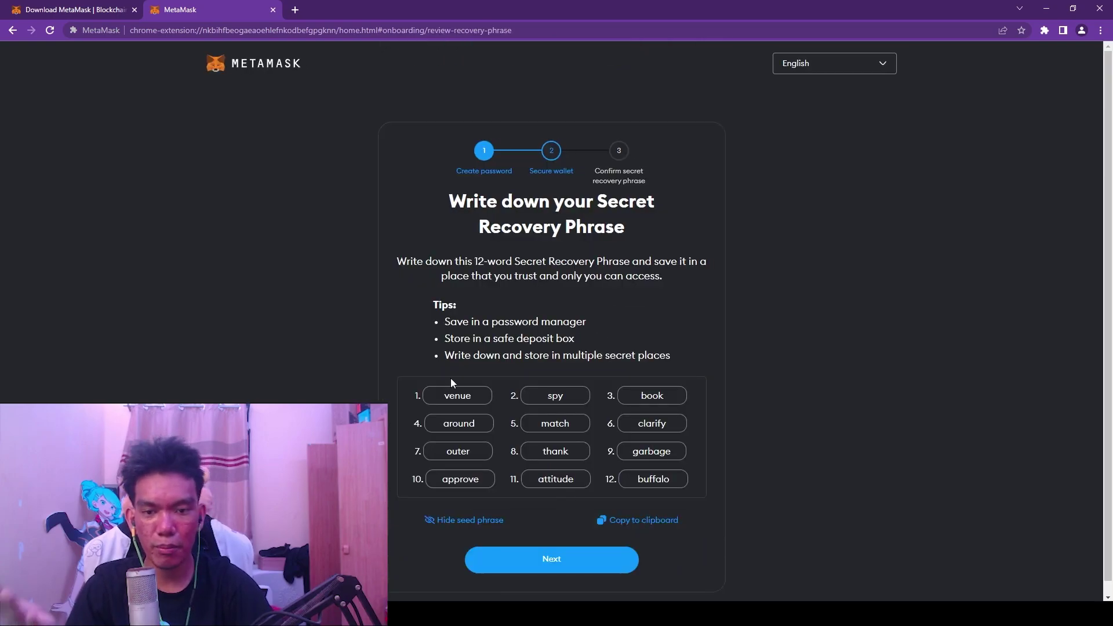
pyautogui.scroll(-1, 444, 358)
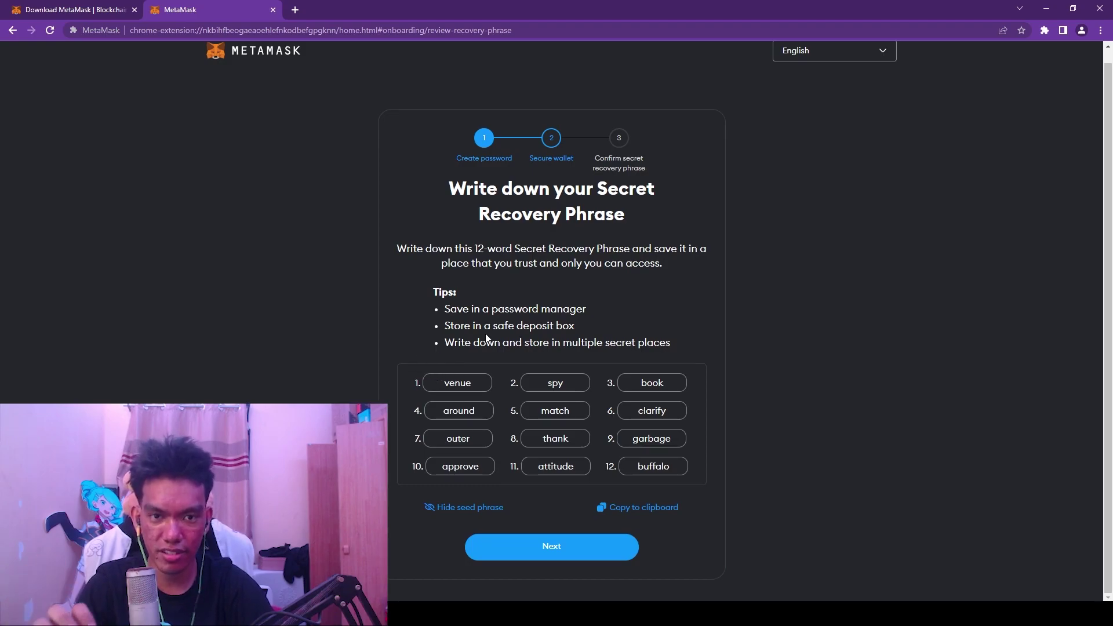
# Step: Save the 12-word recovery phrase in Notepad and minimize the notes
pyautogui.moveTo(609, 179); pyautogui.dragTo(637, 205)
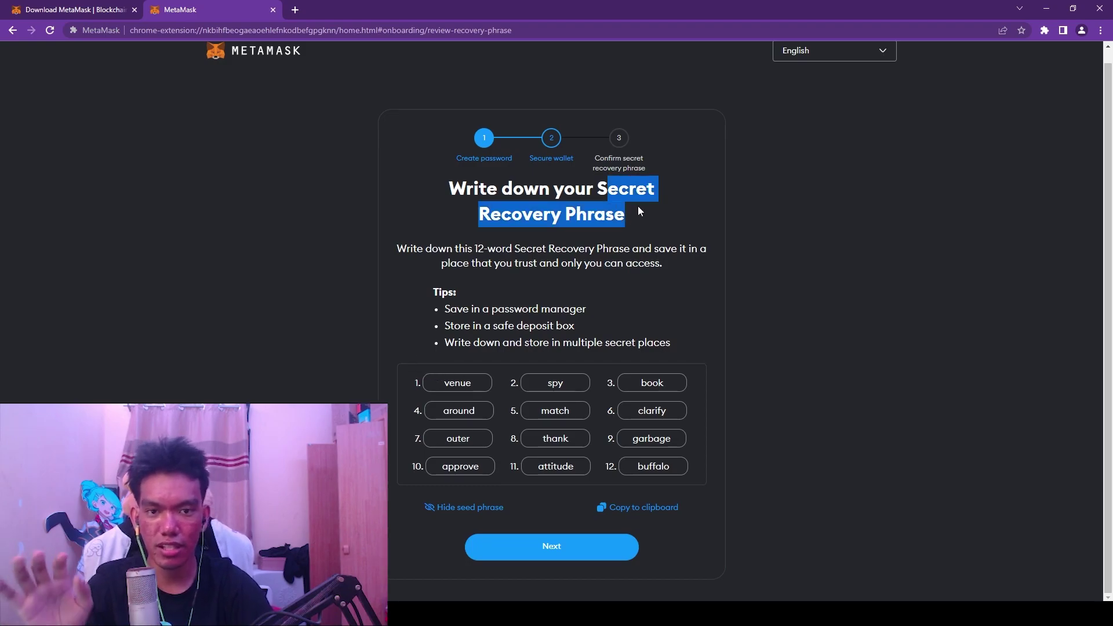
pyautogui.click(638, 205)
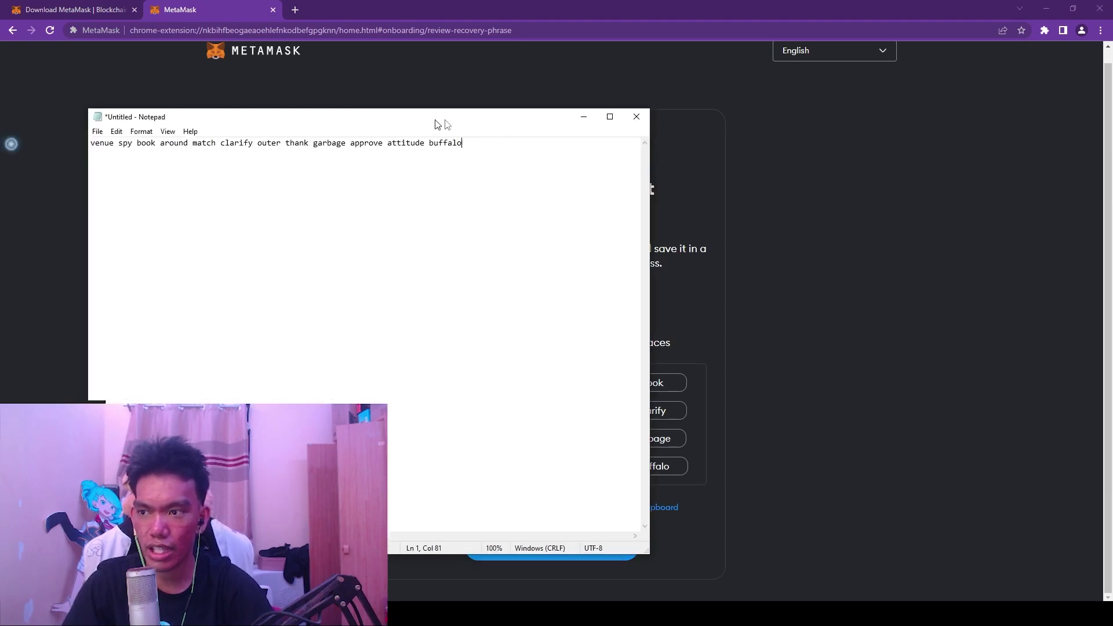
pyautogui.moveTo(0, 143); pyautogui.dragTo(512, 117)
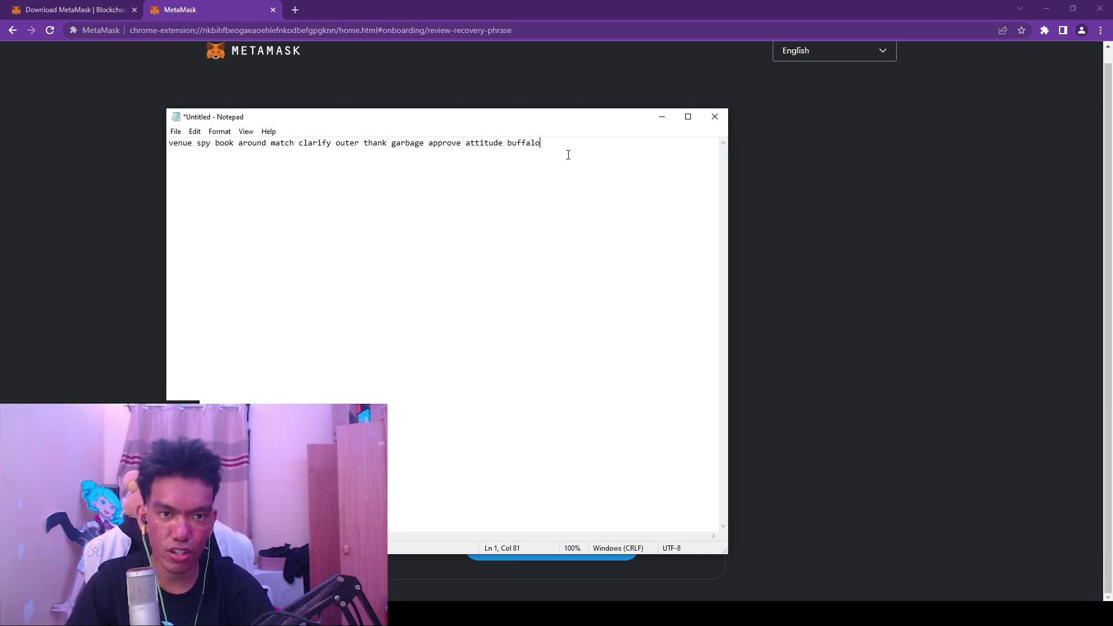
pyautogui.click(661, 116)
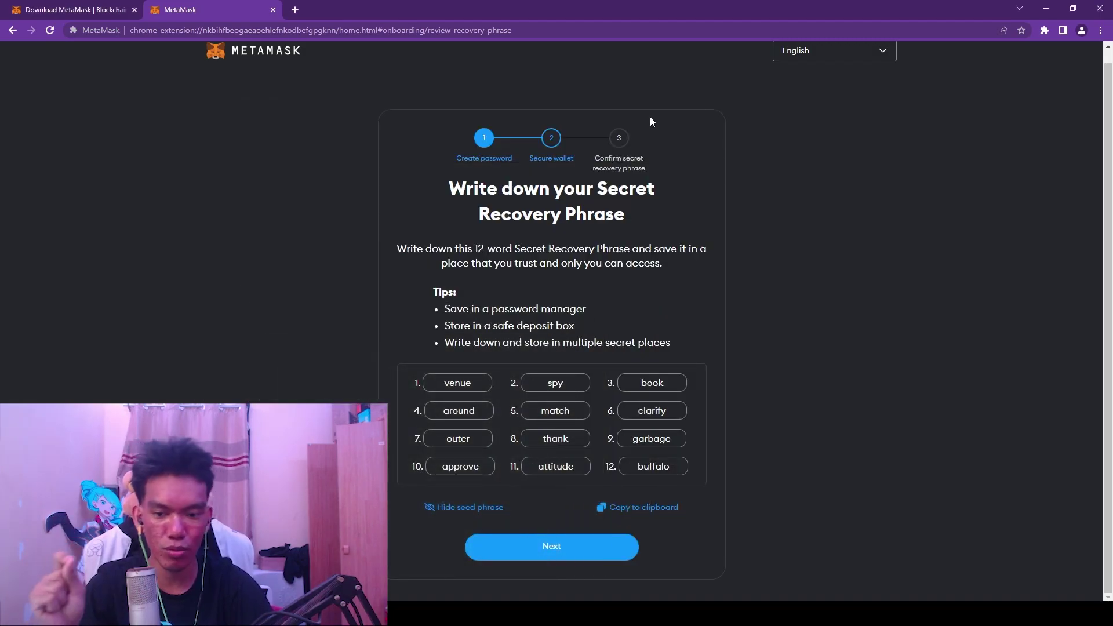
pyautogui.hotkey('alt', 'Tab')
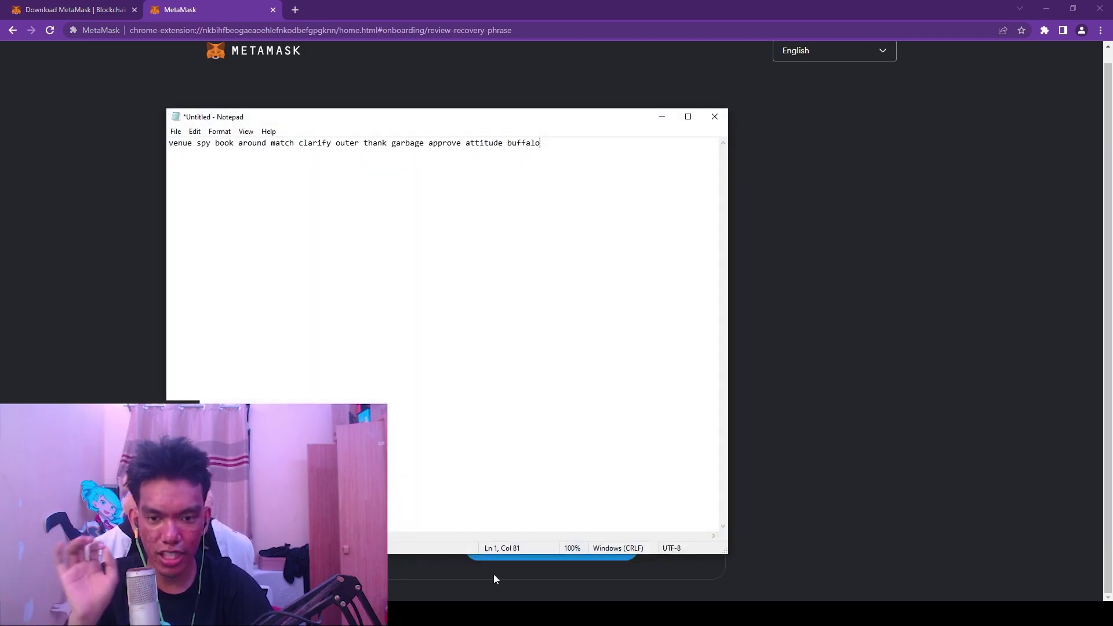
pyautogui.hotkey('alt', 'Tab')
# Step: Fill blank words 3, 4 and 8 with book, around and thank, using the saved notes
pyautogui.click(597, 550)
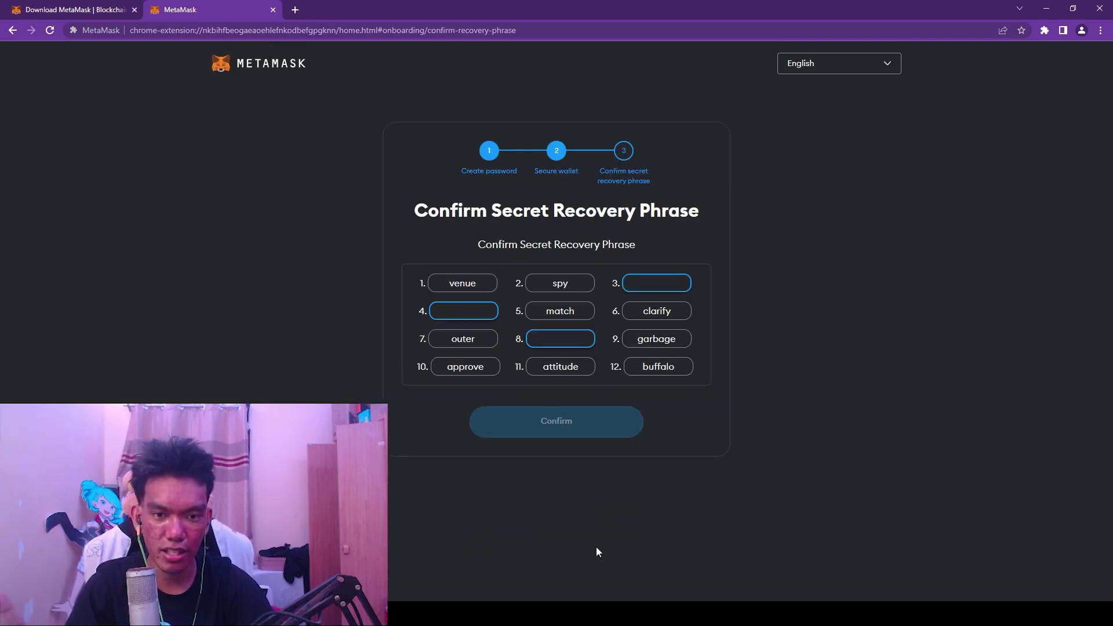
pyautogui.hotkey('alt', 'Tab')
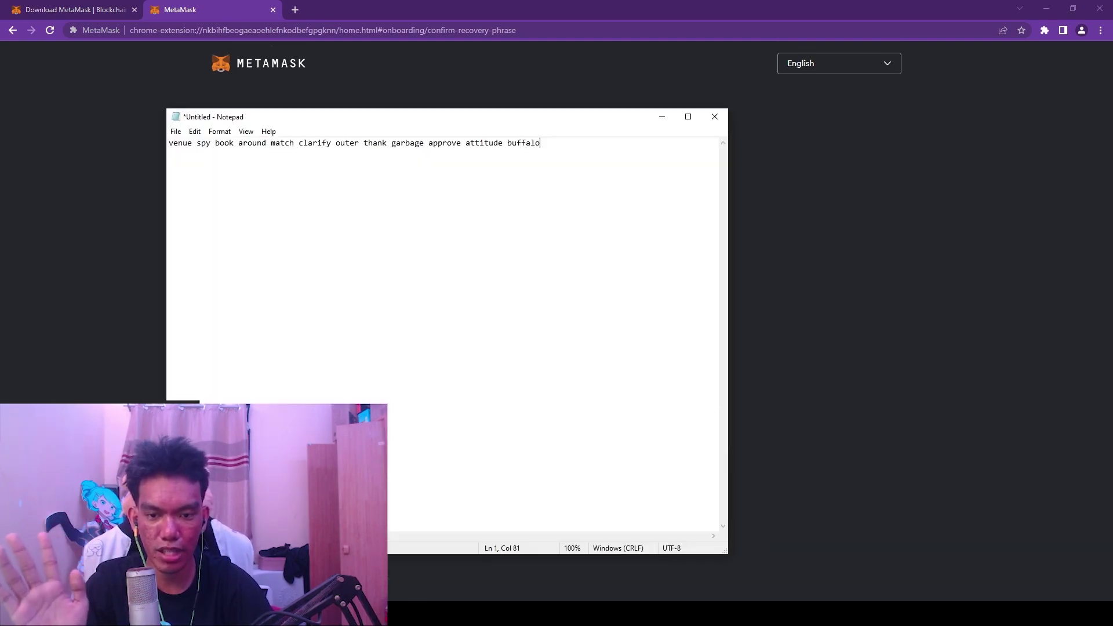
pyautogui.moveTo(497, 129); pyautogui.dragTo(868, 383)
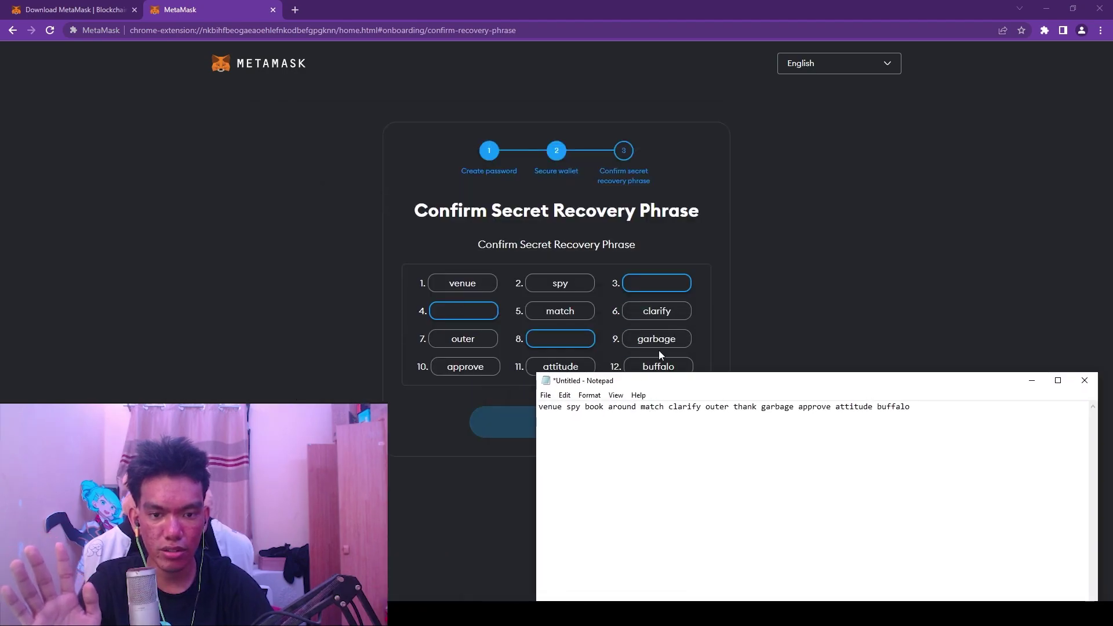
pyautogui.click(658, 285)
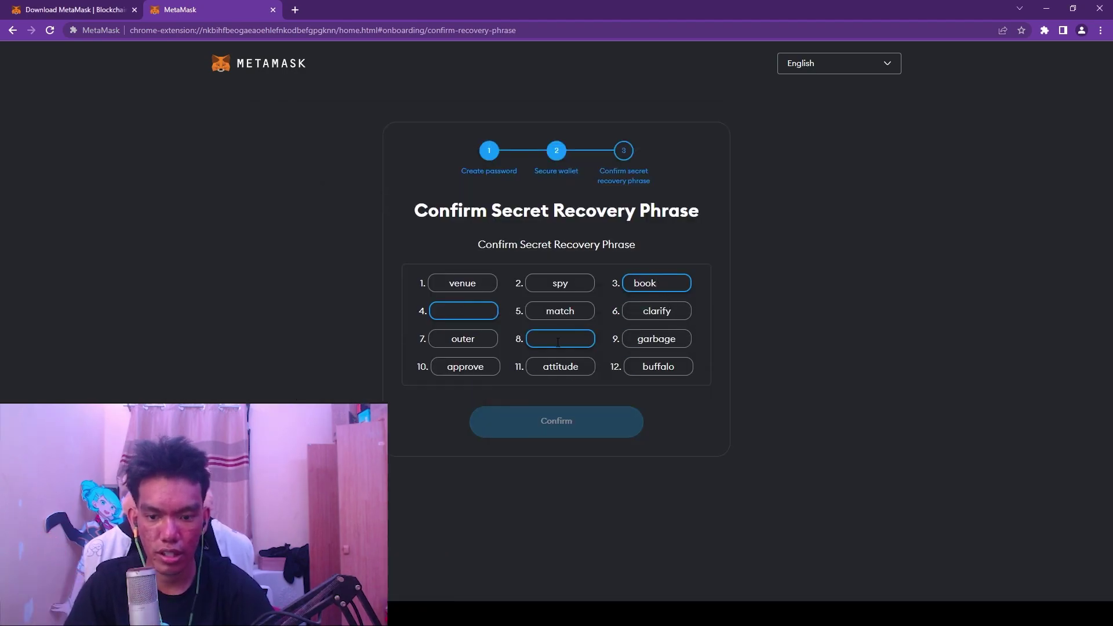
pyautogui.hotkey('alt', 'Tab')
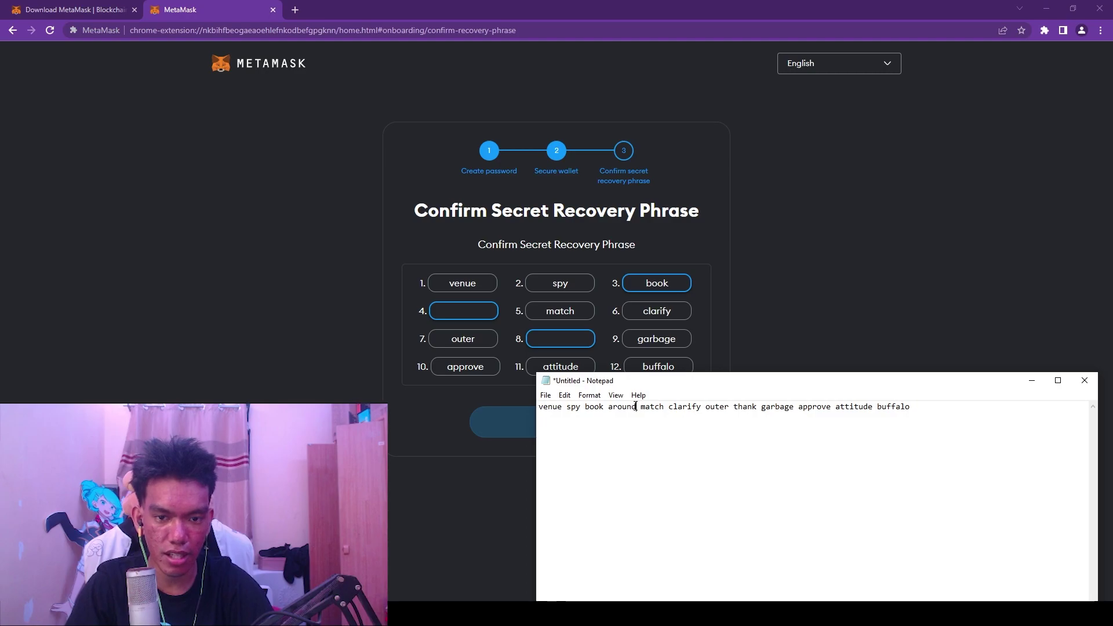
pyautogui.hotkey('alt', 'Tab')
pyautogui.write('around')
pyautogui.hotkey('alt', 'Tab')
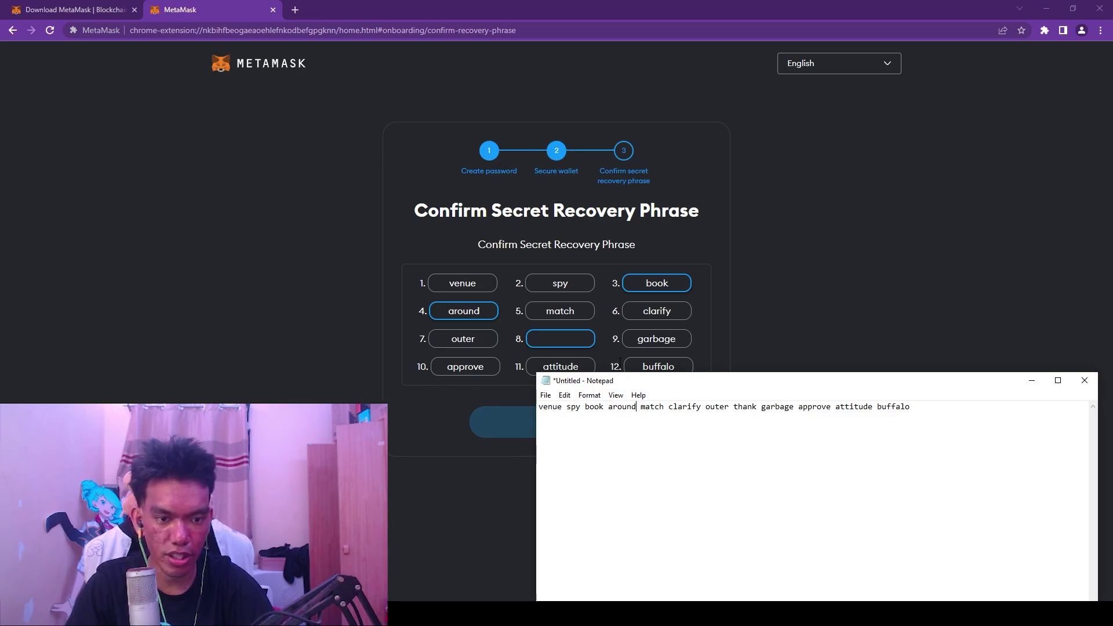
pyautogui.click(564, 340)
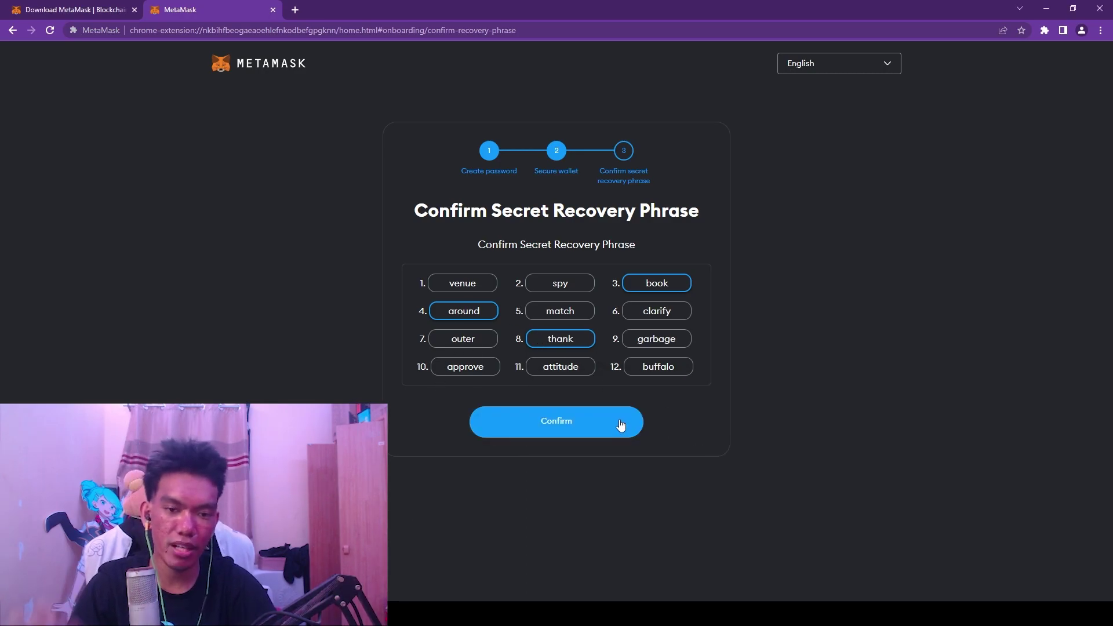
# Step: Confirm the recovery phrase and get through the success and pinning tips to Account 1's home
pyautogui.click(619, 426)
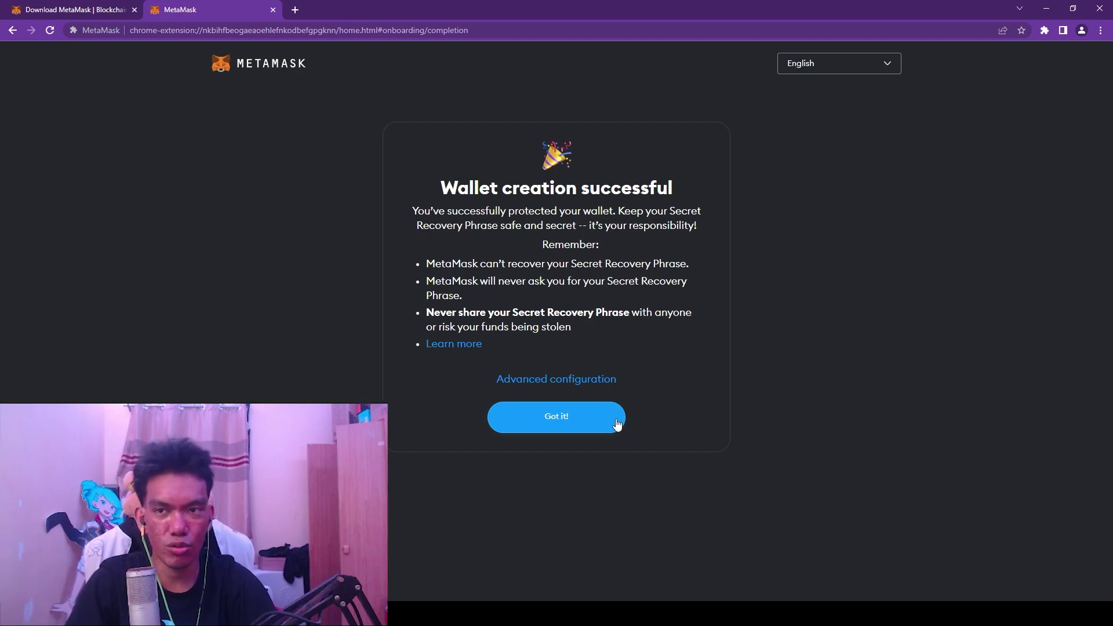
pyautogui.click(616, 423)
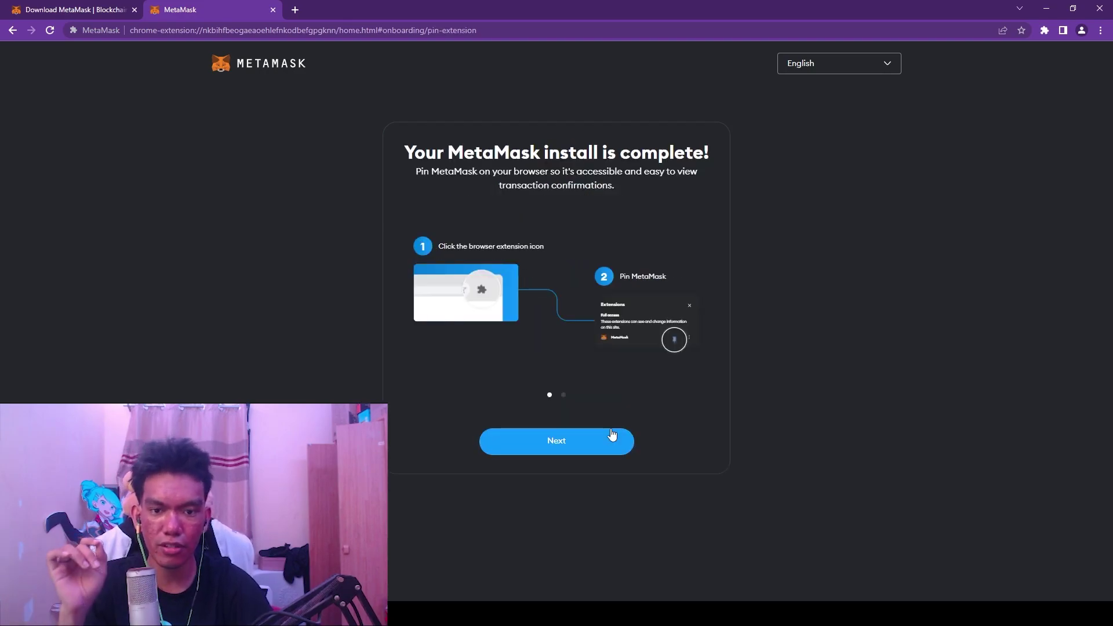
pyautogui.click(612, 441)
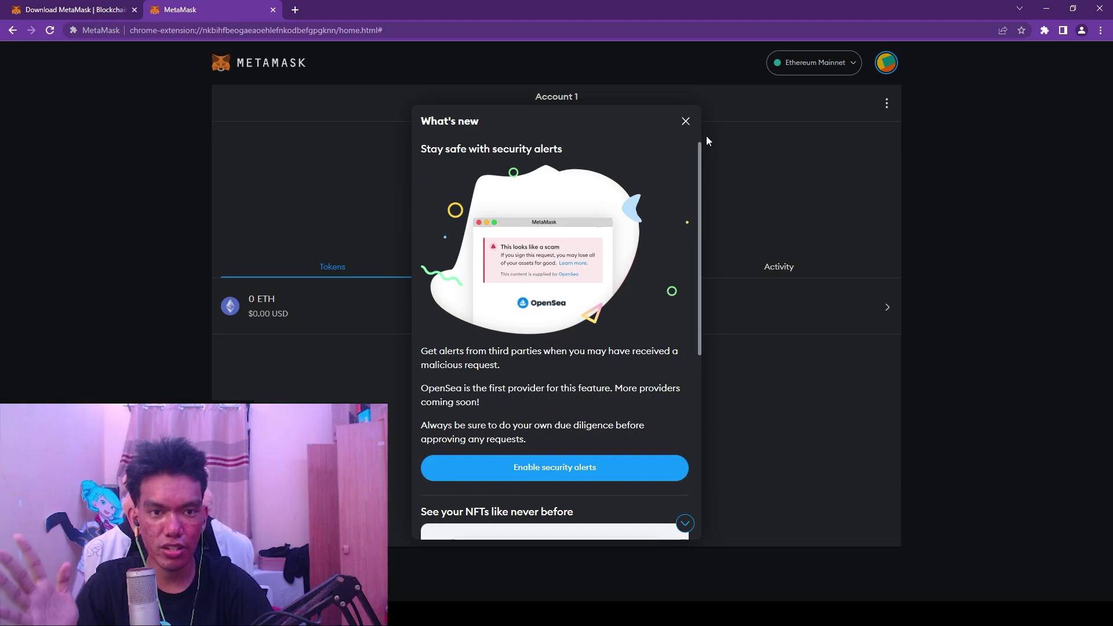
pyautogui.click(687, 120)
# Step: Pin MetaMask from the Extensions menu and open its toolbar popup
pyautogui.click(1044, 31)
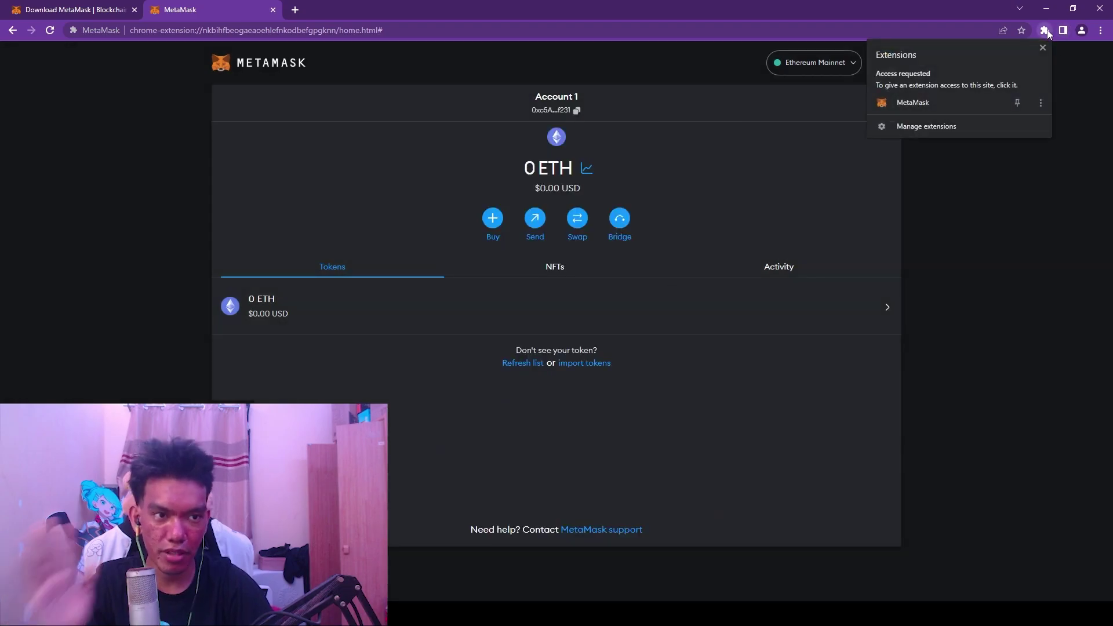
pyautogui.click(1046, 30)
pyautogui.click(1046, 30)
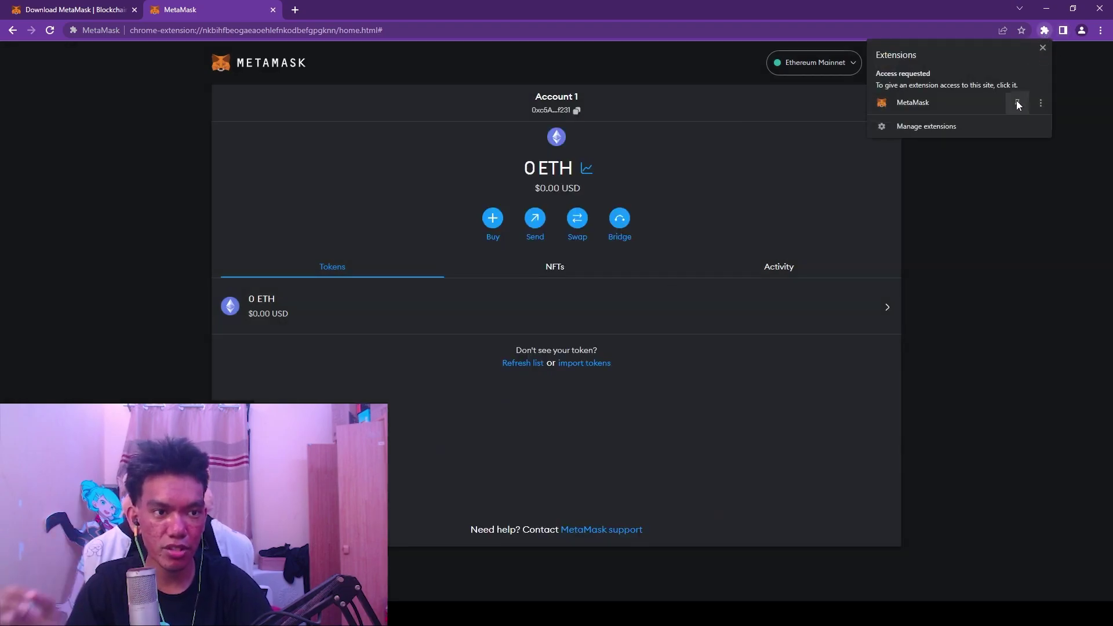
pyautogui.click(1015, 103)
pyautogui.click(1023, 34)
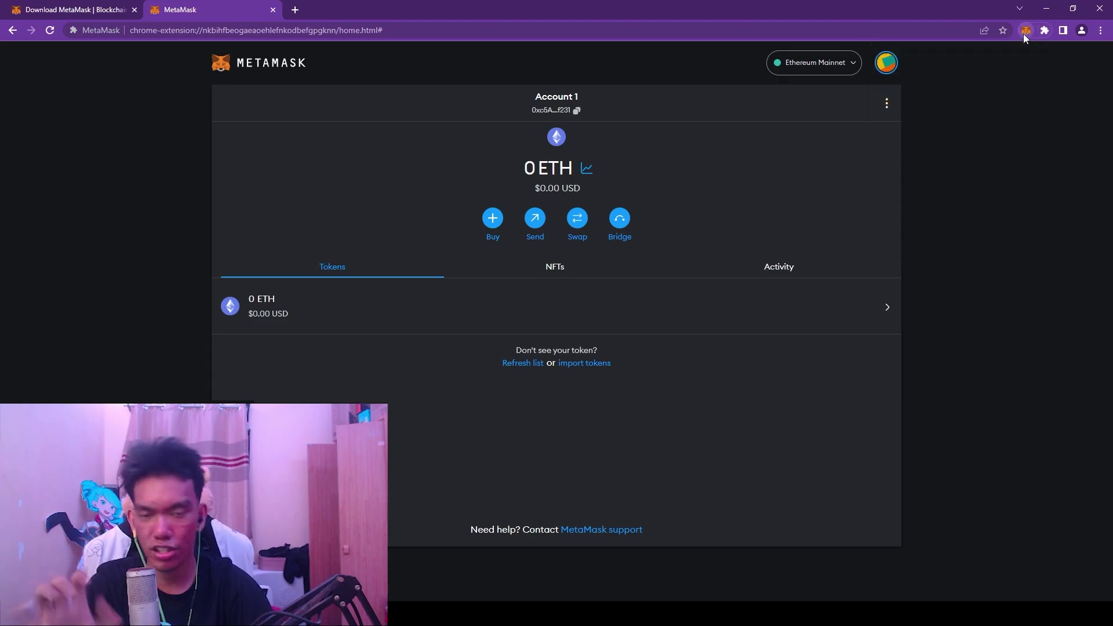
pyautogui.click(1023, 34)
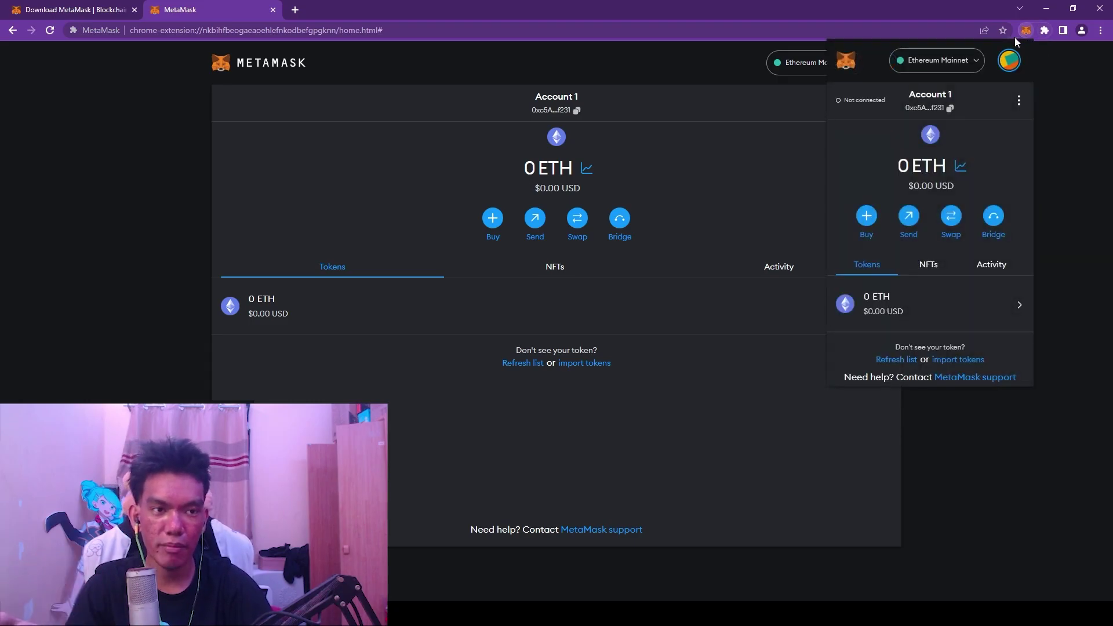
# Step: Close the 'How to set up your metamask' tab, review the BSC Testnet details, and return to MetaMask
pyautogui.doubleClick(708, 15)
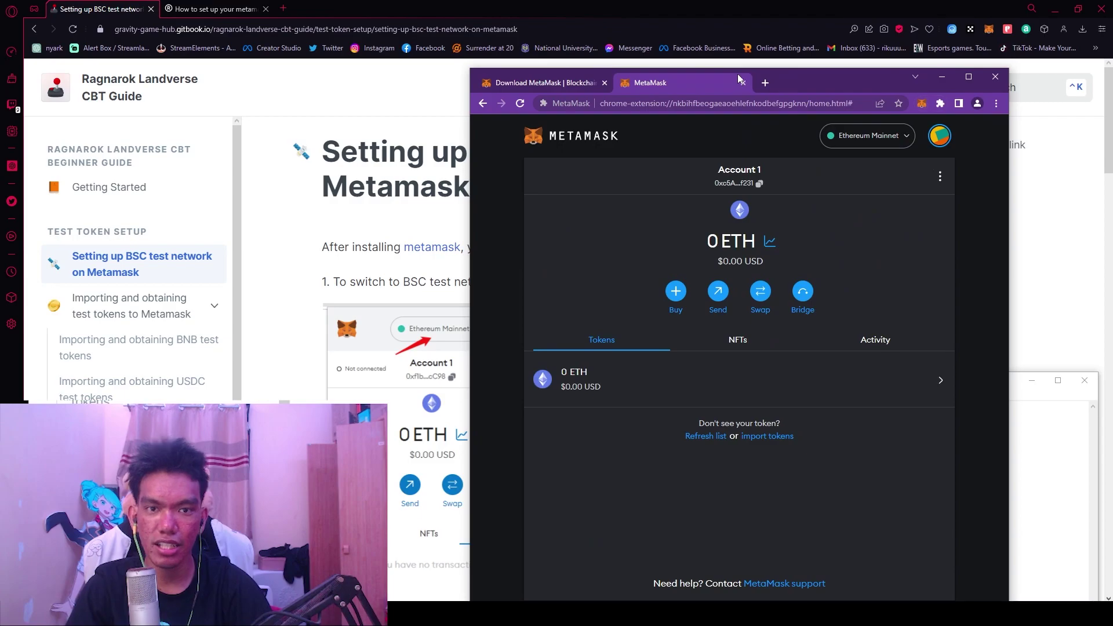
pyautogui.click(255, 97)
pyautogui.scroll(-5, 624, 316)
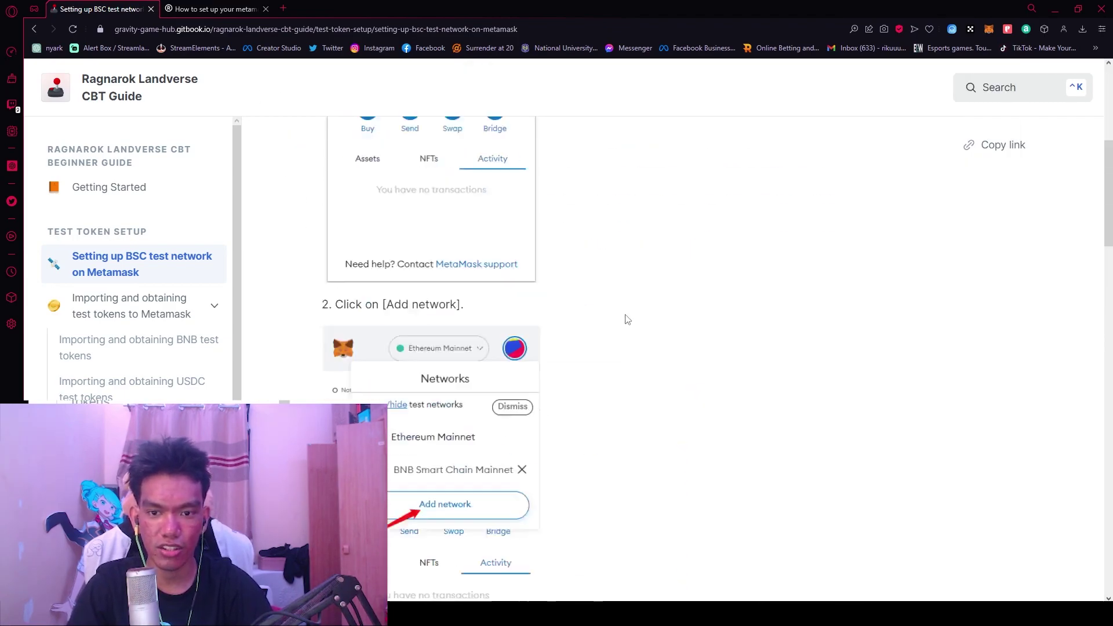
pyautogui.scroll(5, 624, 315)
pyautogui.click(231, 7)
pyautogui.scroll(-5, 693, 283)
pyautogui.scroll(-5, 656, 265)
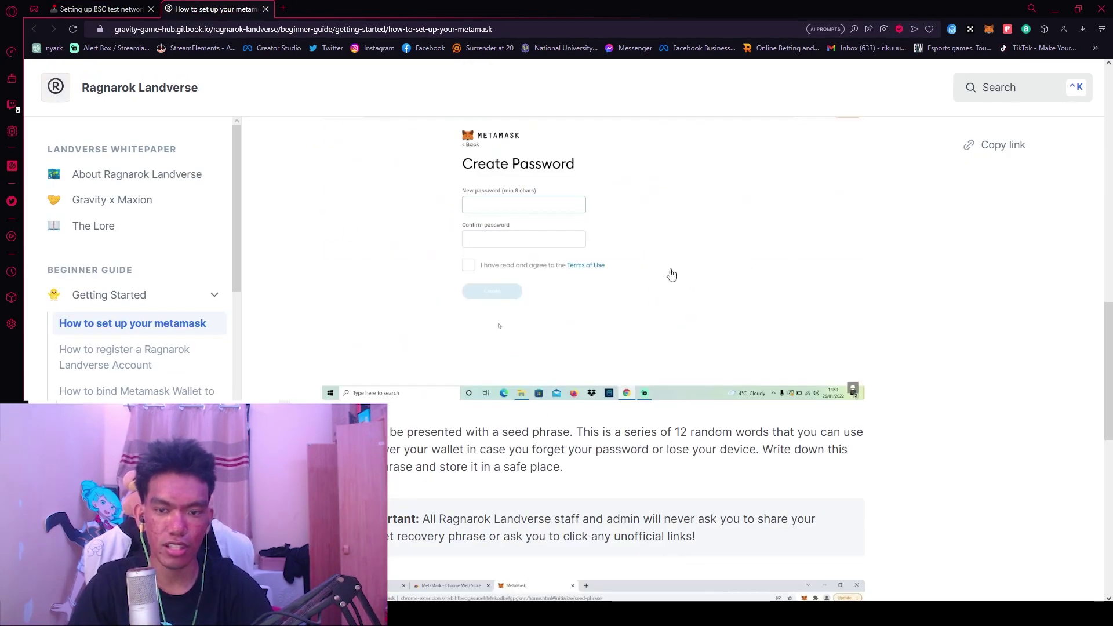
pyautogui.click(266, 9)
pyautogui.scroll(-1, 594, 318)
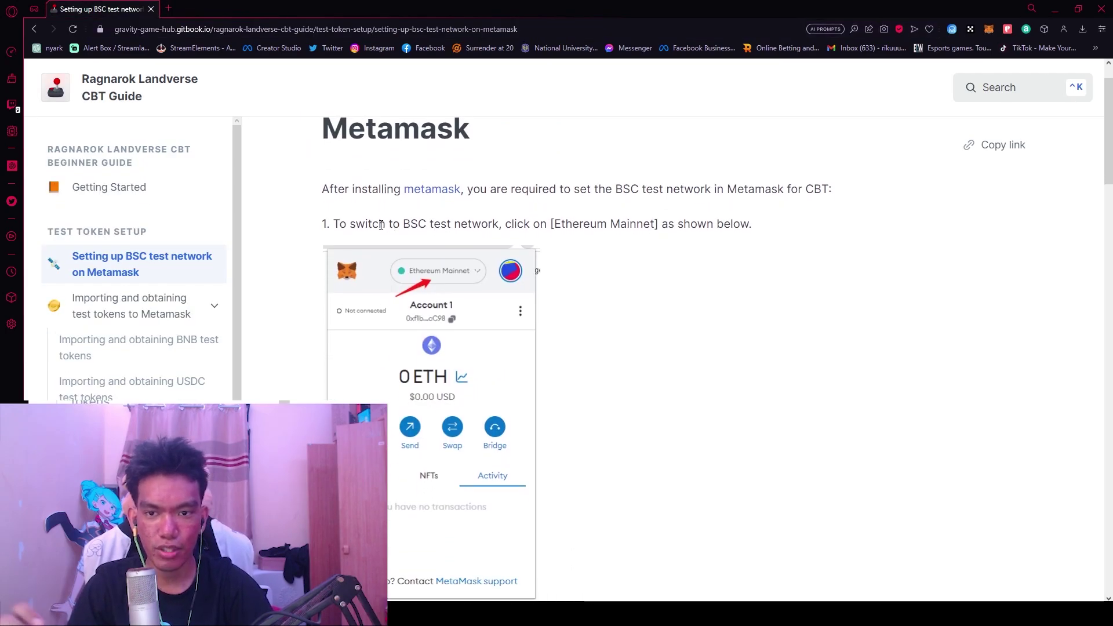
pyautogui.moveTo(380, 225); pyautogui.dragTo(597, 224)
pyautogui.click(611, 226)
pyautogui.scroll(-4, 613, 231)
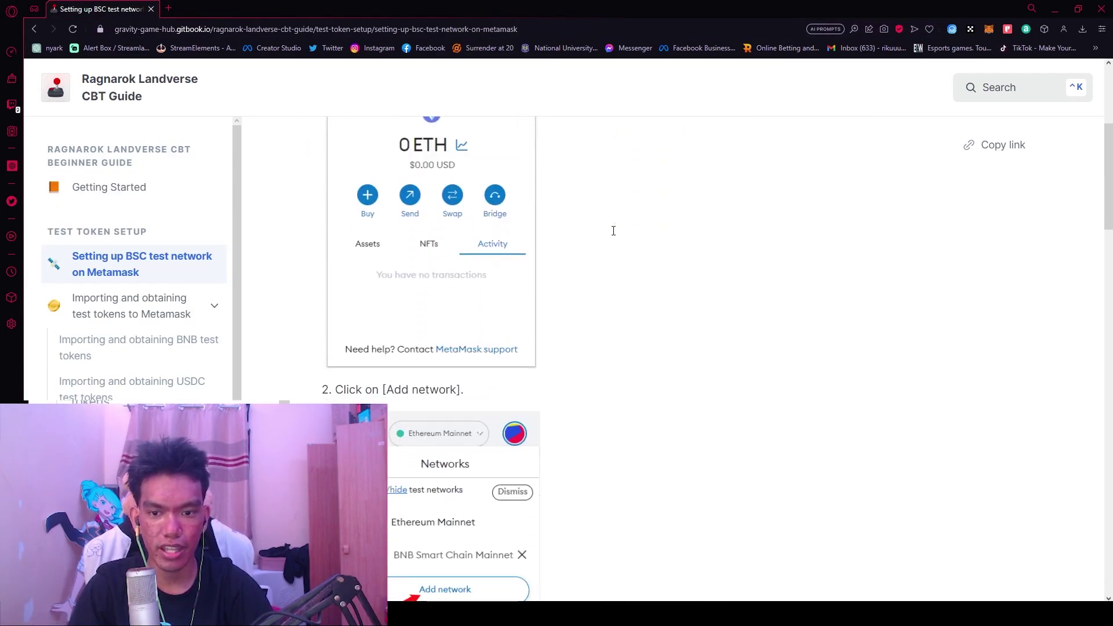
pyautogui.scroll(-5, 613, 230)
pyautogui.scroll(-5, 613, 230)
pyautogui.scroll(-9, 613, 230)
pyautogui.scroll(3, 613, 230)
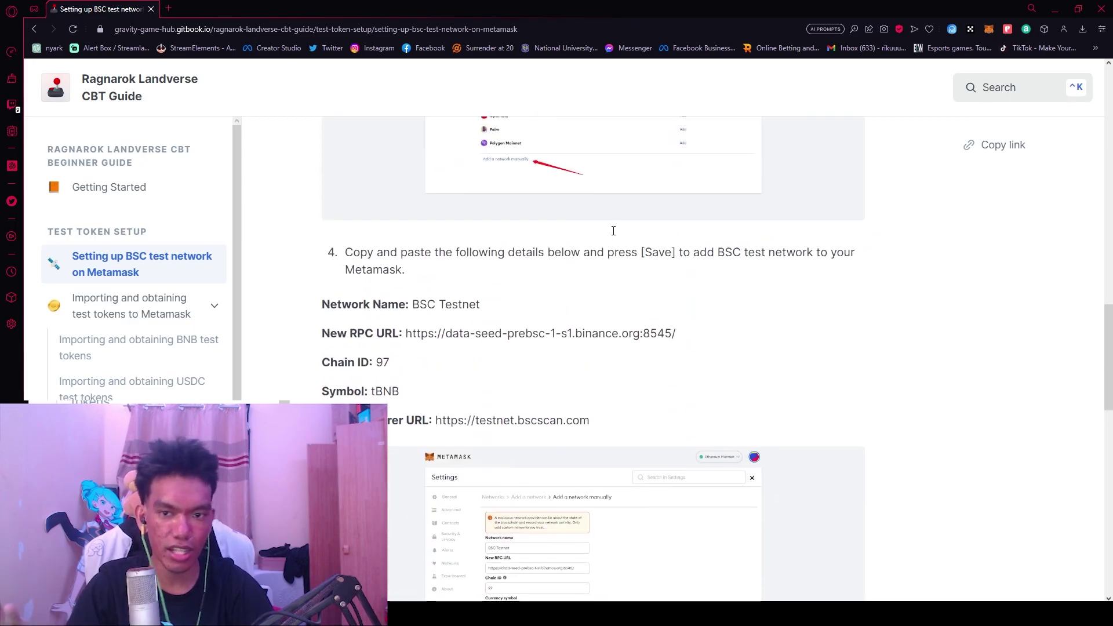
pyautogui.hotkey('alt', 'Tab')
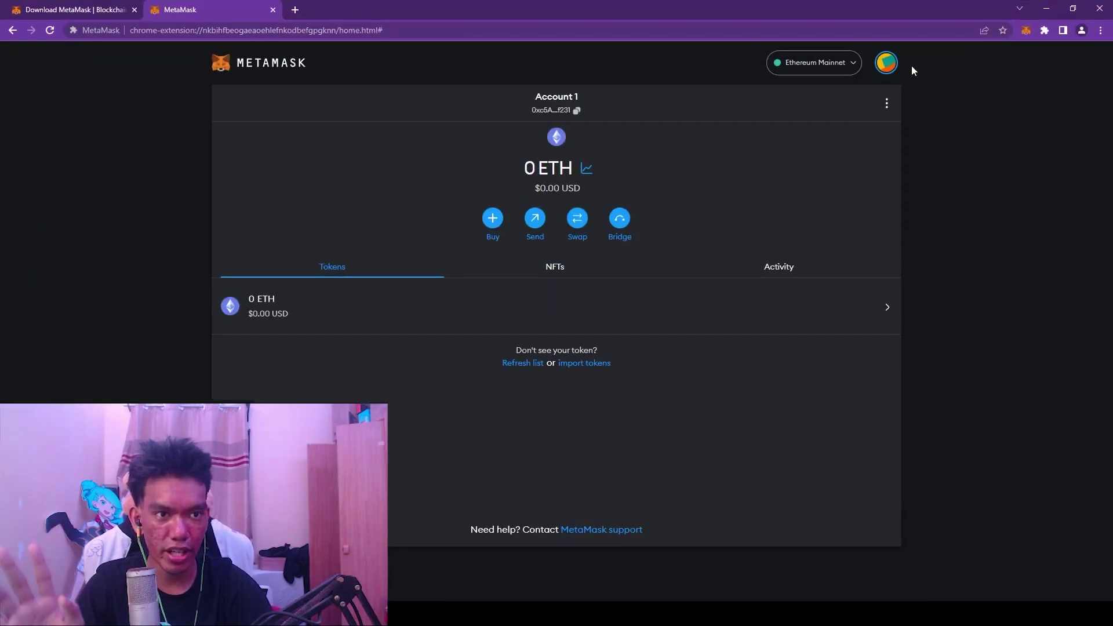
# Step: Open MetaMask's manual network form via the network list's Add network, then snap the guide alongside
pyautogui.click(886, 63)
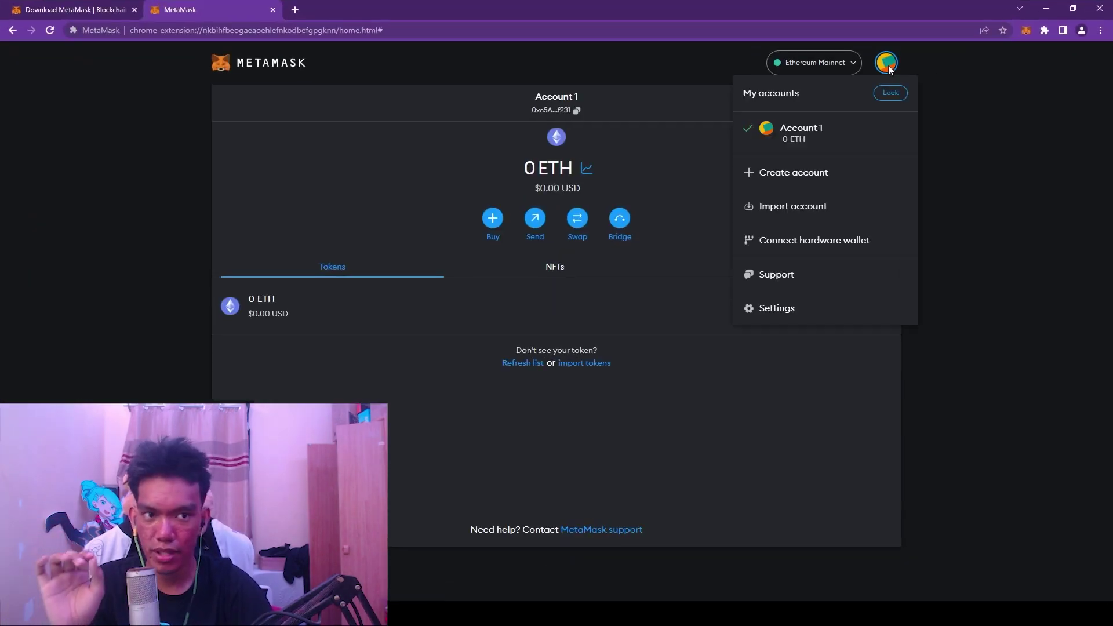
pyautogui.click(839, 152)
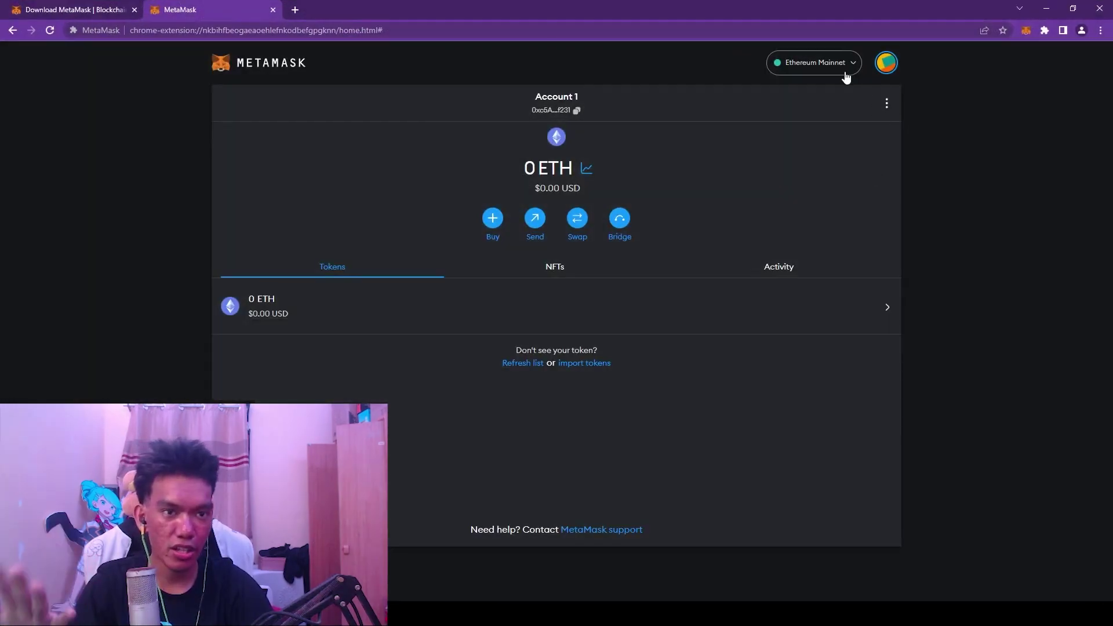
pyautogui.click(845, 72)
pyautogui.click(839, 178)
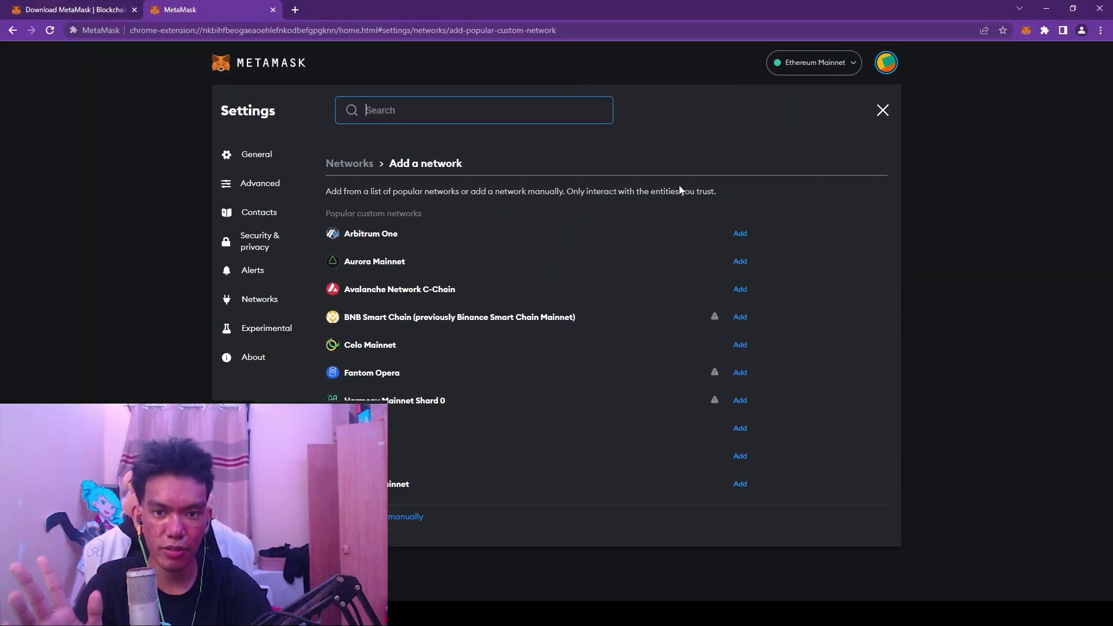
pyautogui.click(387, 520)
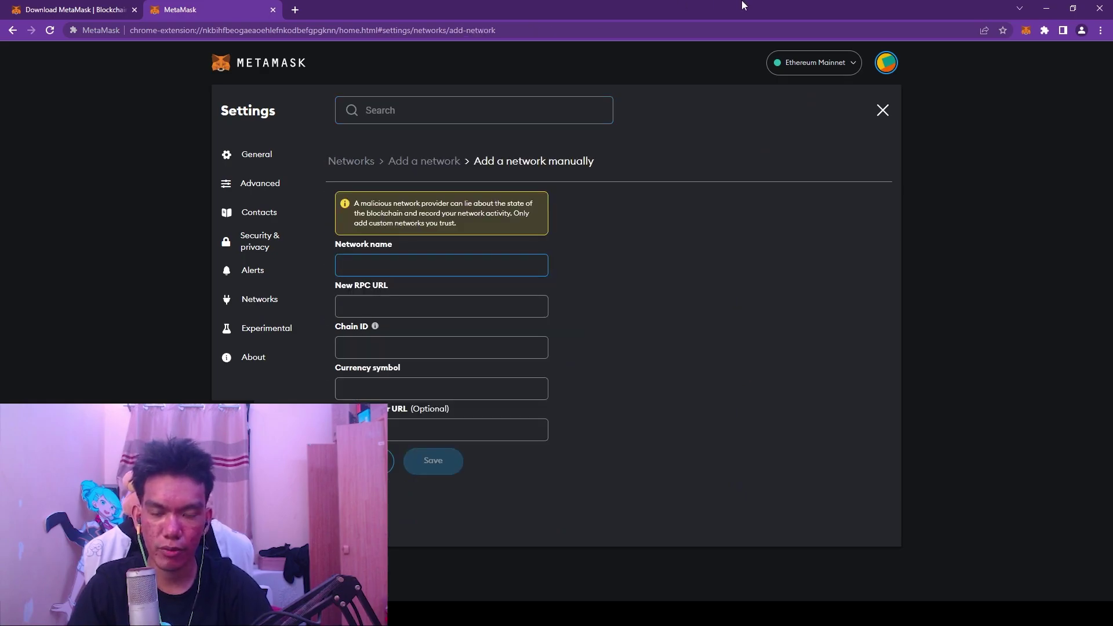
pyautogui.press('super+Right')
# Step: Place MetaMask beside the guide and enter the network name BSC Testnet
pyautogui.hotkey('alt', 'Tab')
pyautogui.press('super+Right')
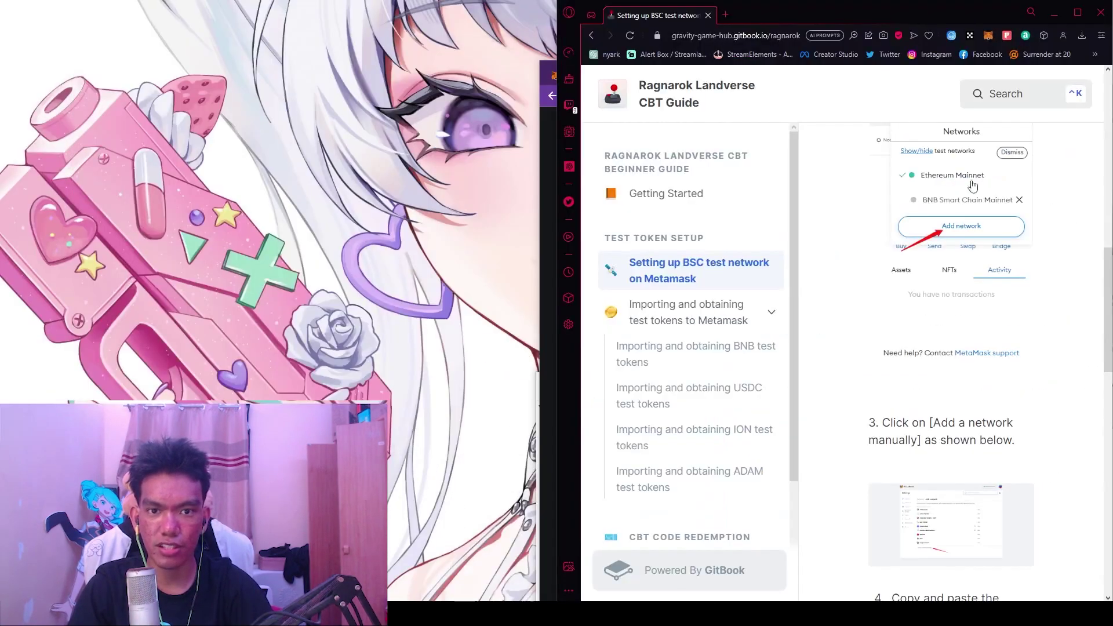
pyautogui.click(131, 209)
pyautogui.scroll(-5, 972, 271)
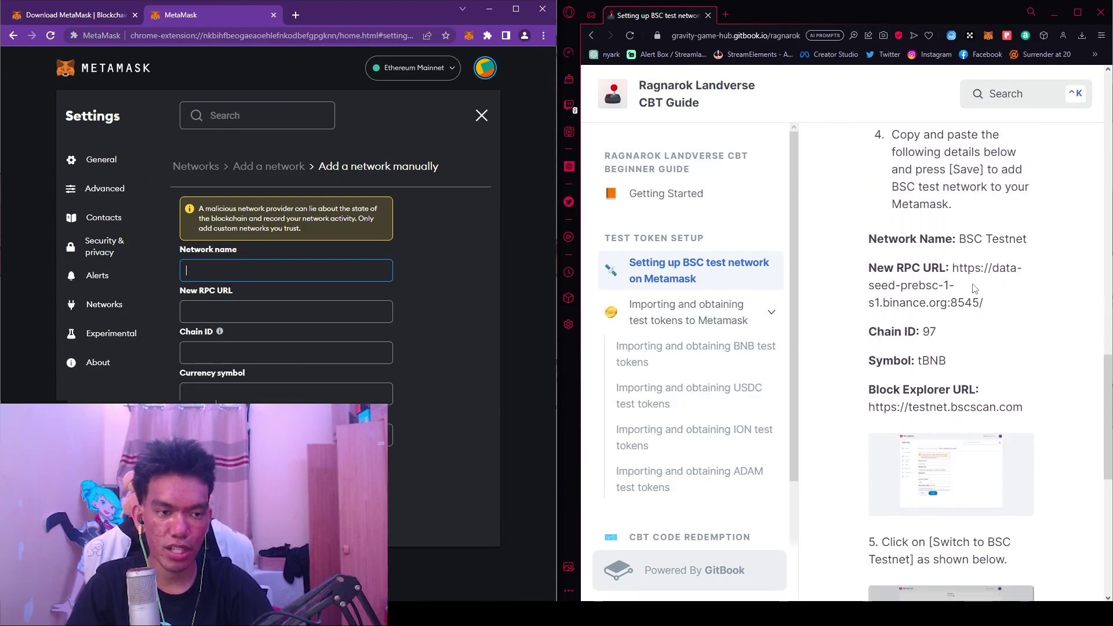
pyautogui.moveTo(1026, 240); pyautogui.dragTo(958, 240)
pyautogui.hotkey('ctrl', 'c')
pyautogui.click(962, 246)
pyautogui.click(311, 269)
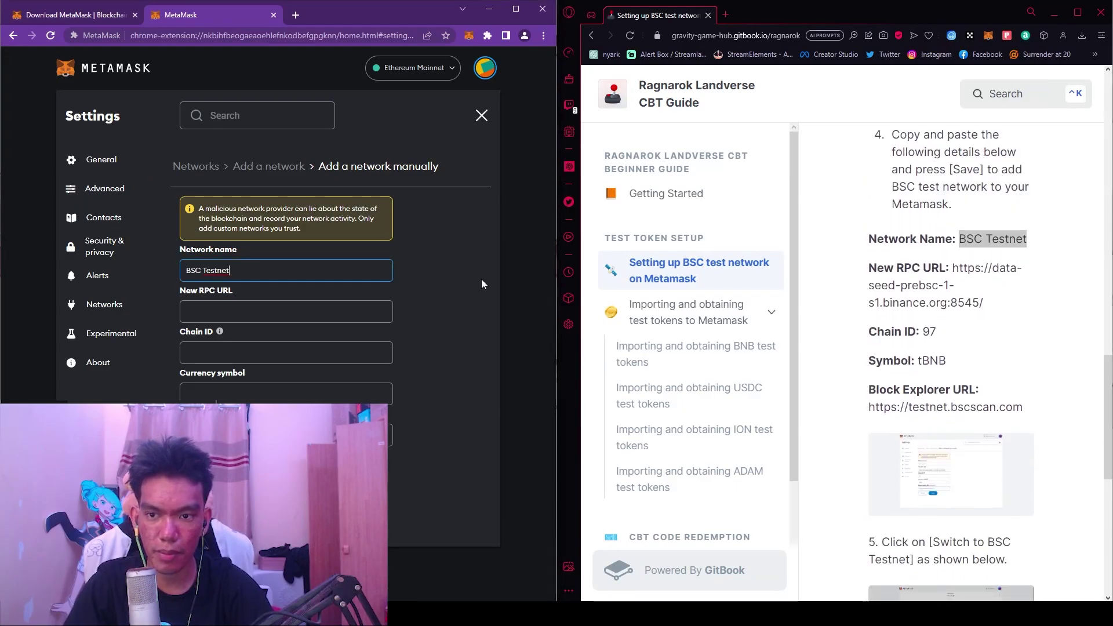
# Step: Copy the RPC URL and chain ID 97 from the guide into the form
pyautogui.moveTo(953, 269); pyautogui.dragTo(997, 304)
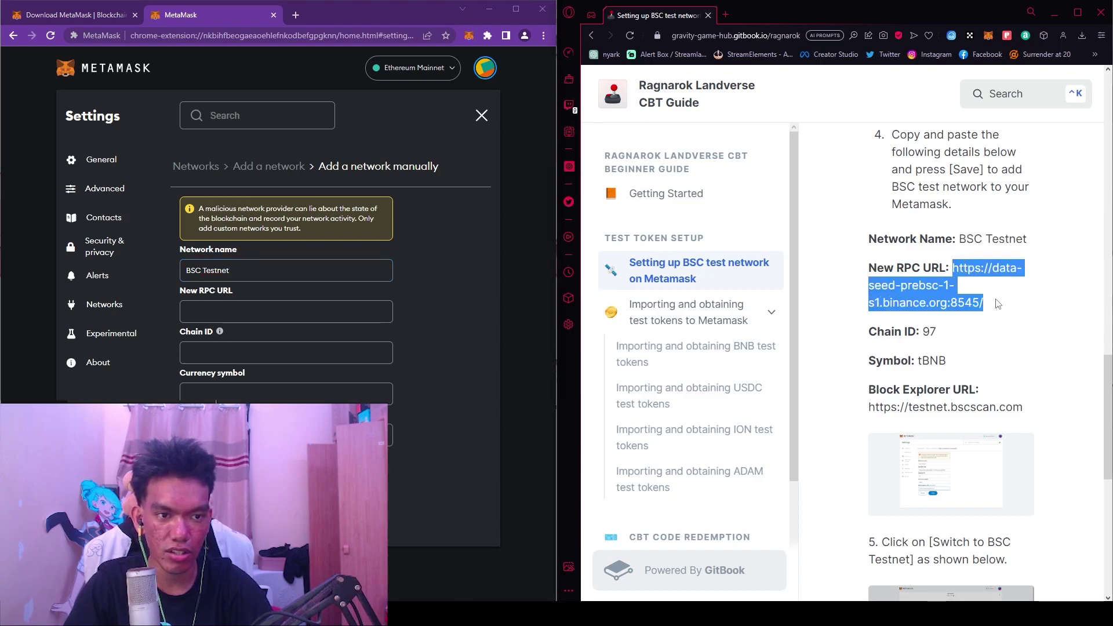
pyautogui.click(248, 306)
pyautogui.hotkey('ctrl', 'v')
pyautogui.doubleClick(928, 331)
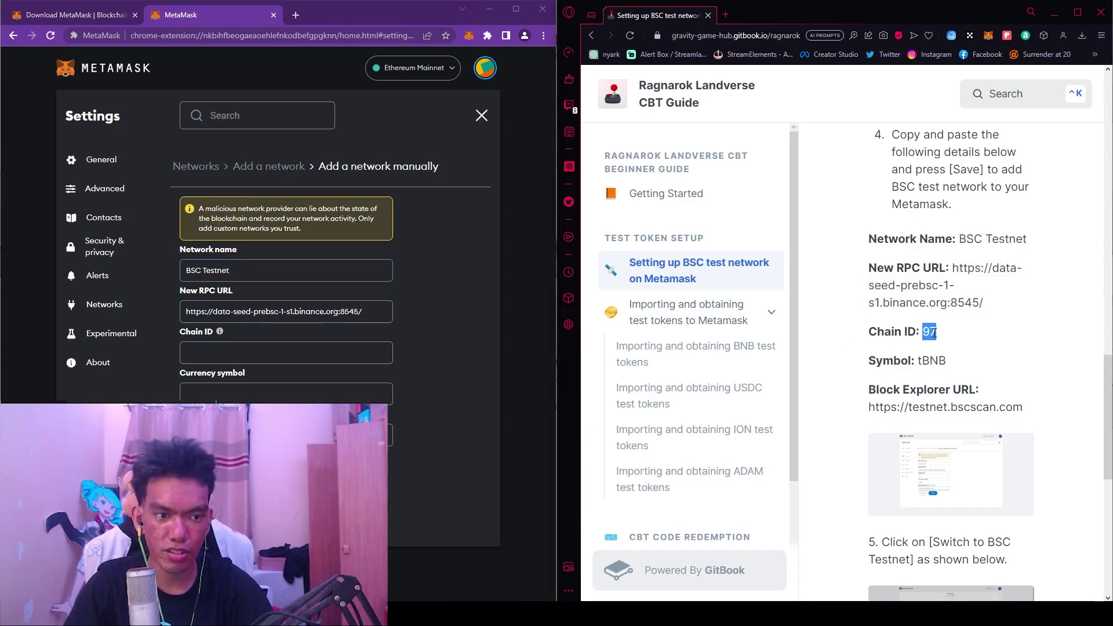
pyautogui.click(305, 352)
pyautogui.hotkey('ctrl', 'v')
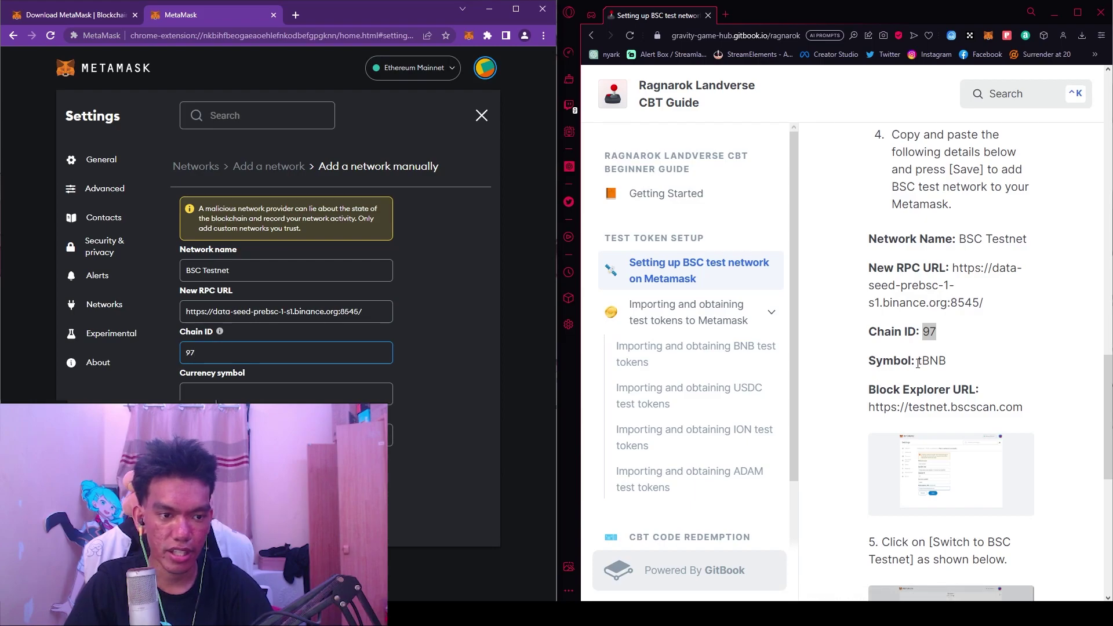
# Step: Enter symbol tBNB and the block explorer URL, save, and dismiss the confirmation
pyautogui.moveTo(919, 362); pyautogui.dragTo(957, 368)
pyautogui.click(258, 388)
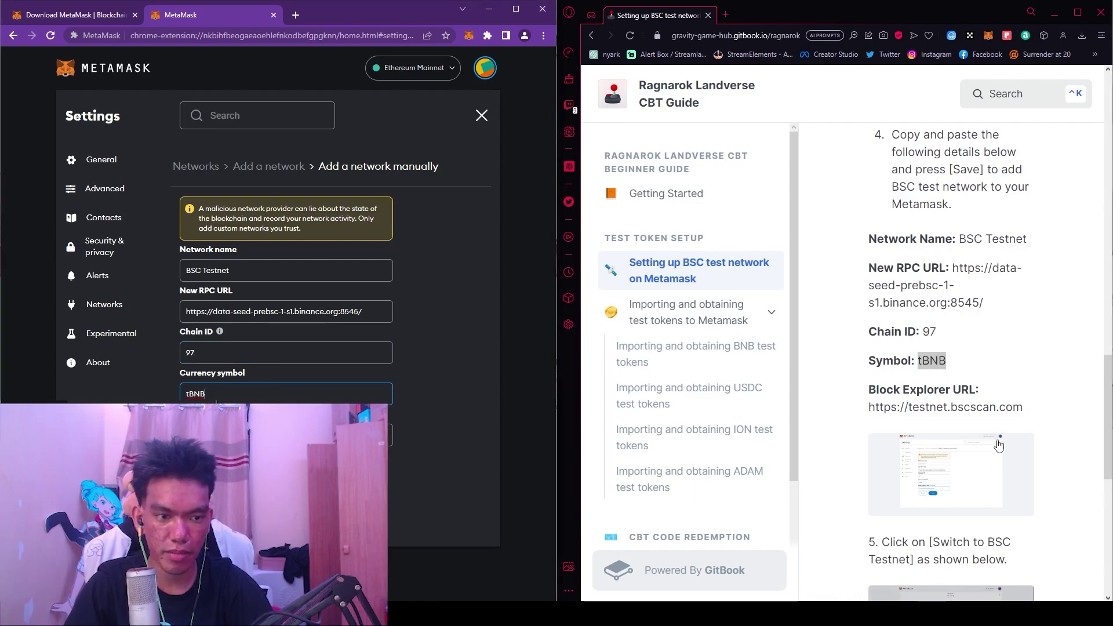
pyautogui.moveTo(1023, 407); pyautogui.dragTo(921, 407)
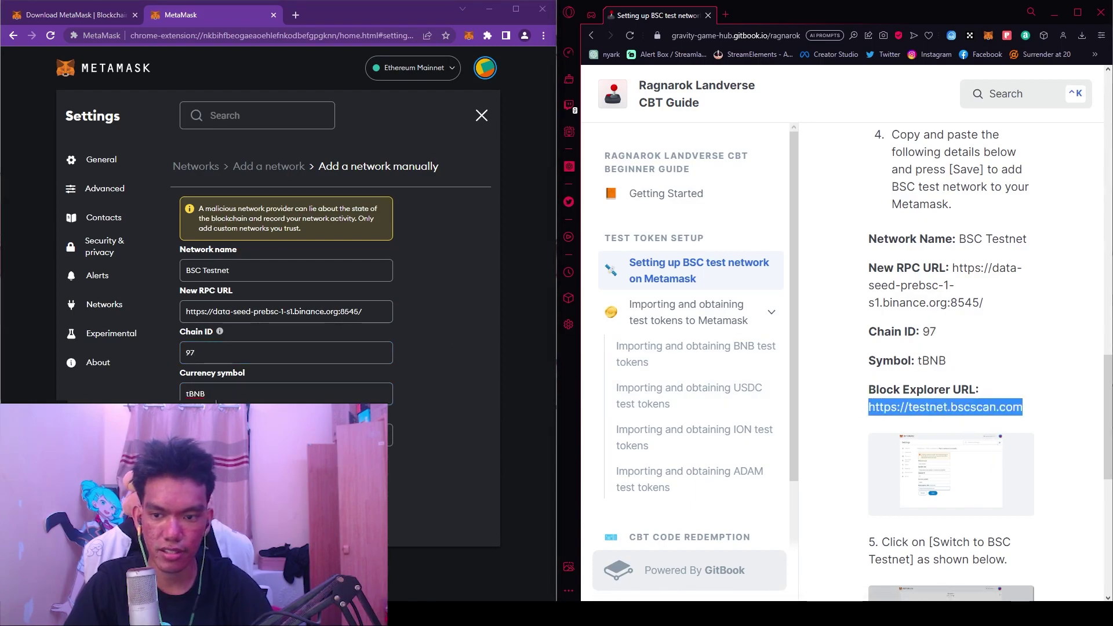
pyautogui.click(287, 434)
pyautogui.press('Return')
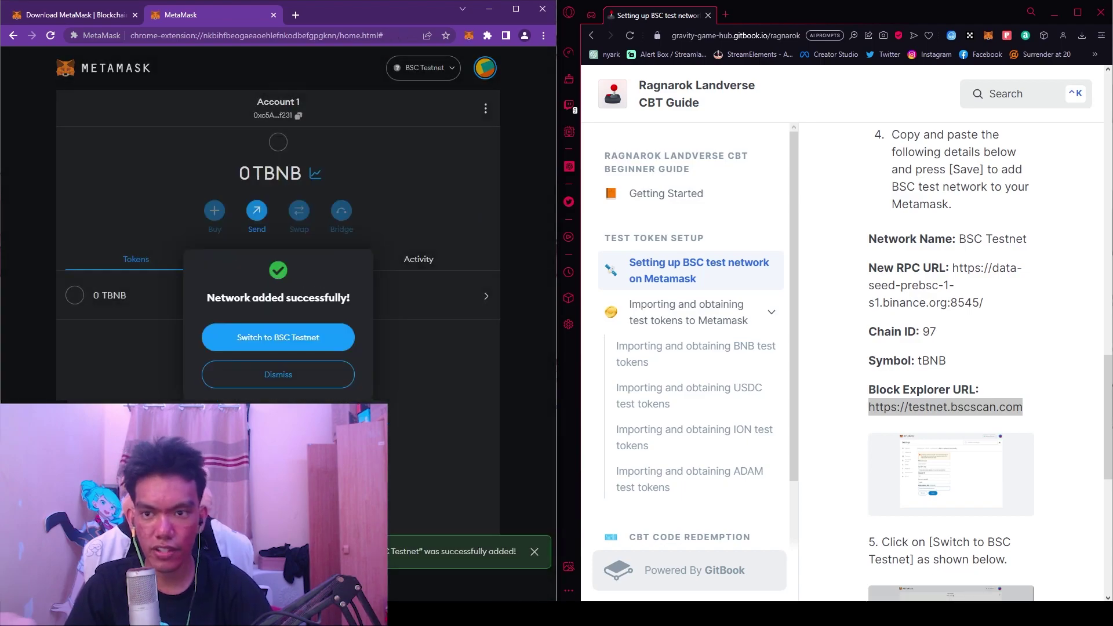
pyautogui.click(314, 341)
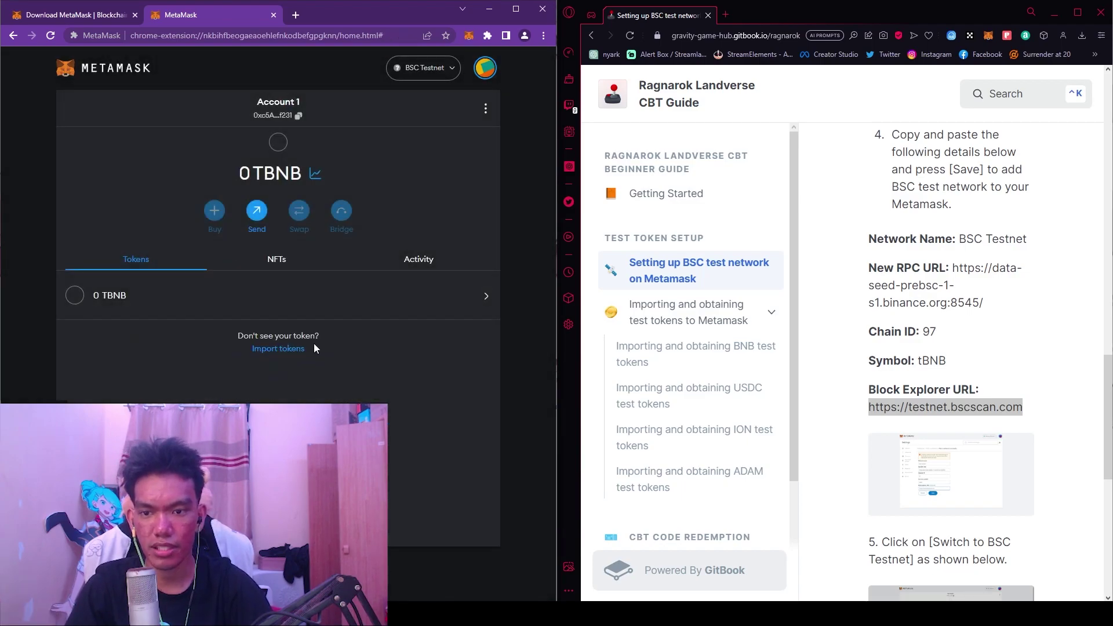
# Step: Open the 'Importing and obtaining BNB test tokens' guide page and maximize the window
pyautogui.click(438, 69)
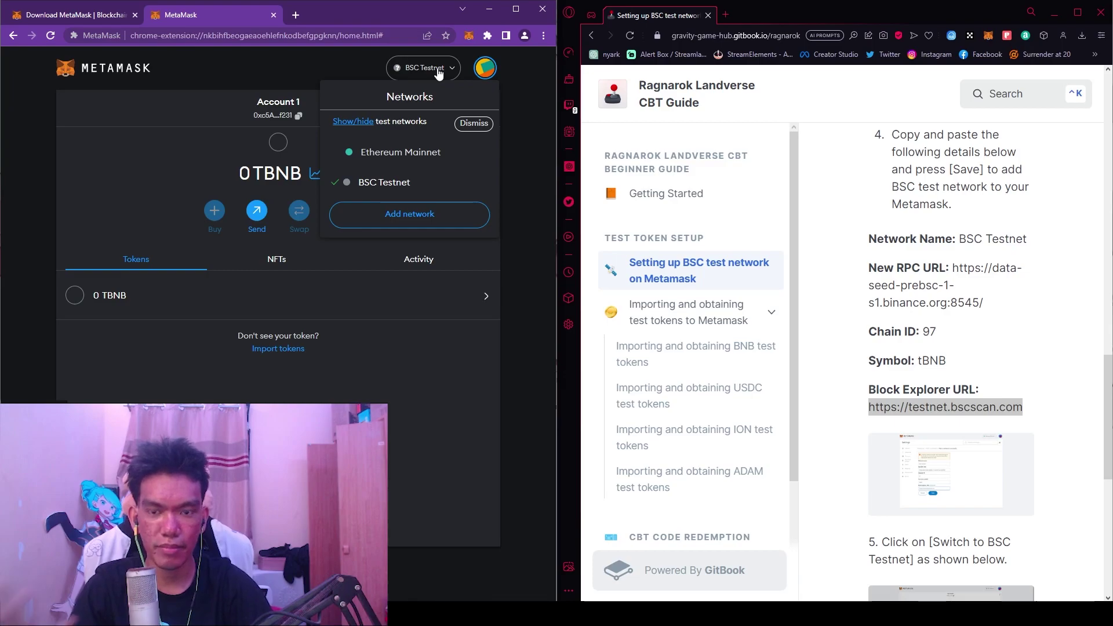
pyautogui.click(439, 69)
pyautogui.scroll(-3, 964, 310)
pyautogui.scroll(-2, 965, 317)
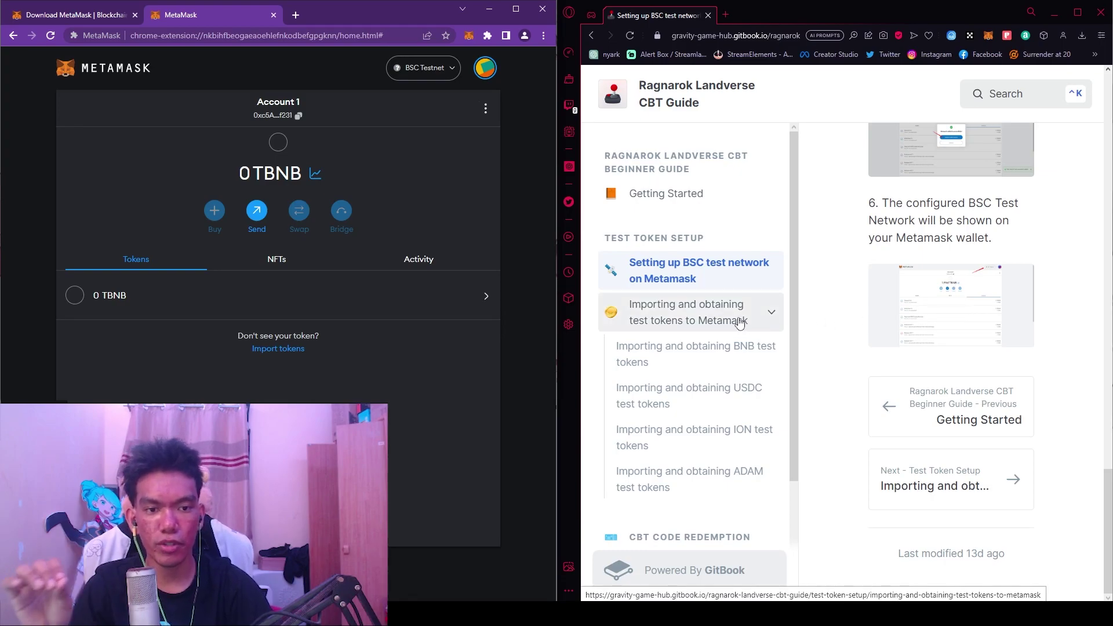
pyautogui.click(739, 347)
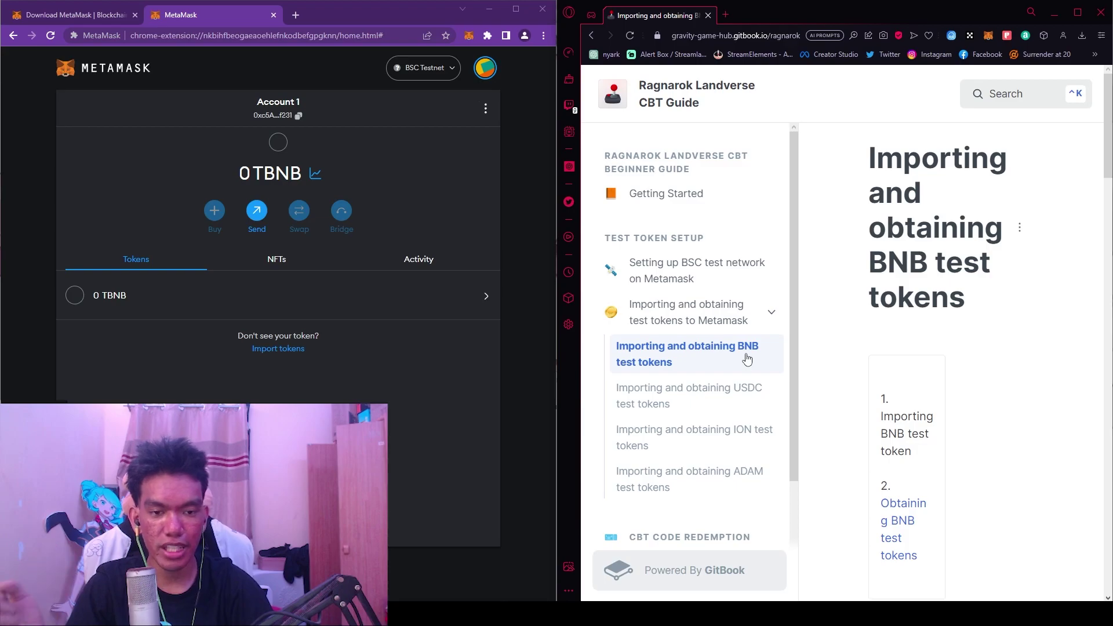
pyautogui.click(1076, 12)
pyautogui.scroll(-4, 610, 296)
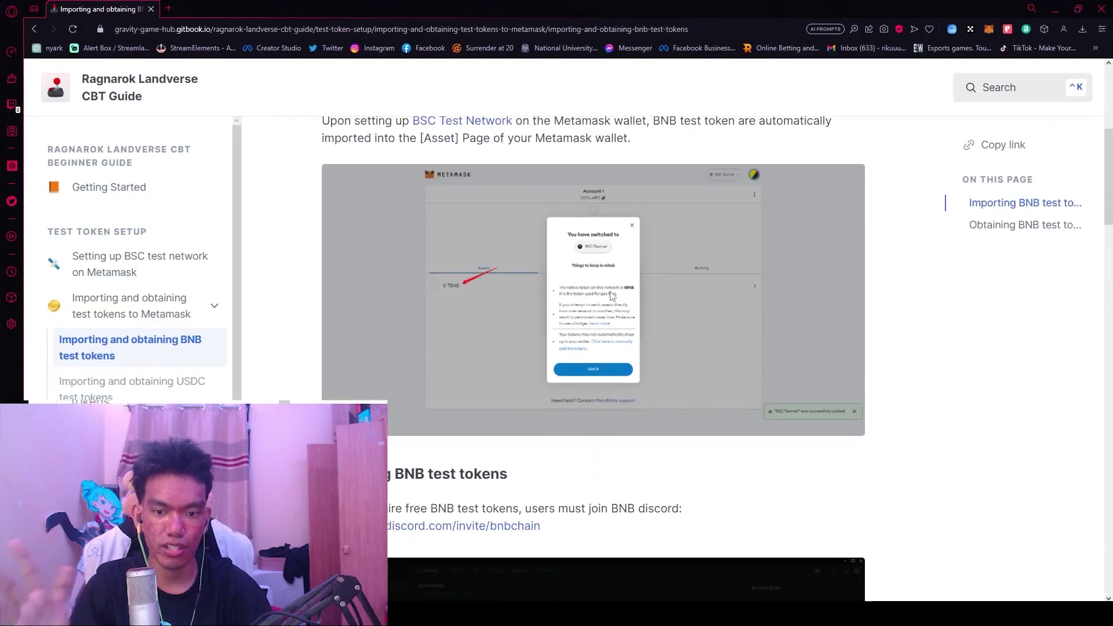
pyautogui.scroll(-5, 610, 296)
# Step: Bring Discord to the front, maximize it, and open the welcome channel
pyautogui.hotkey('alt', 'Tab')
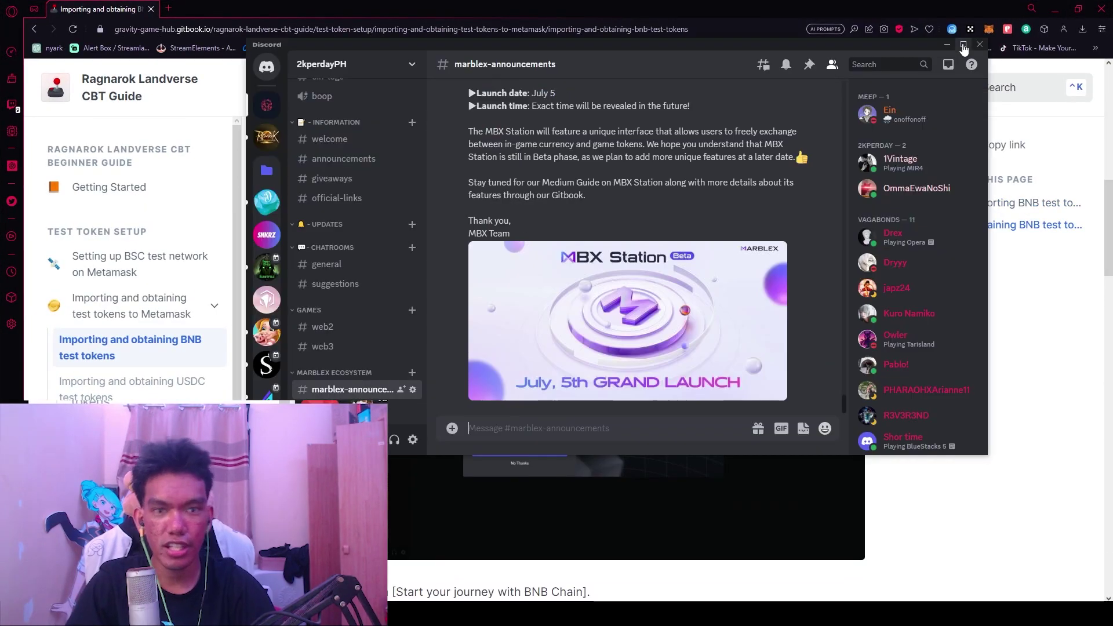
pyautogui.click(961, 43)
pyautogui.scroll(2, 110, 177)
pyautogui.click(110, 162)
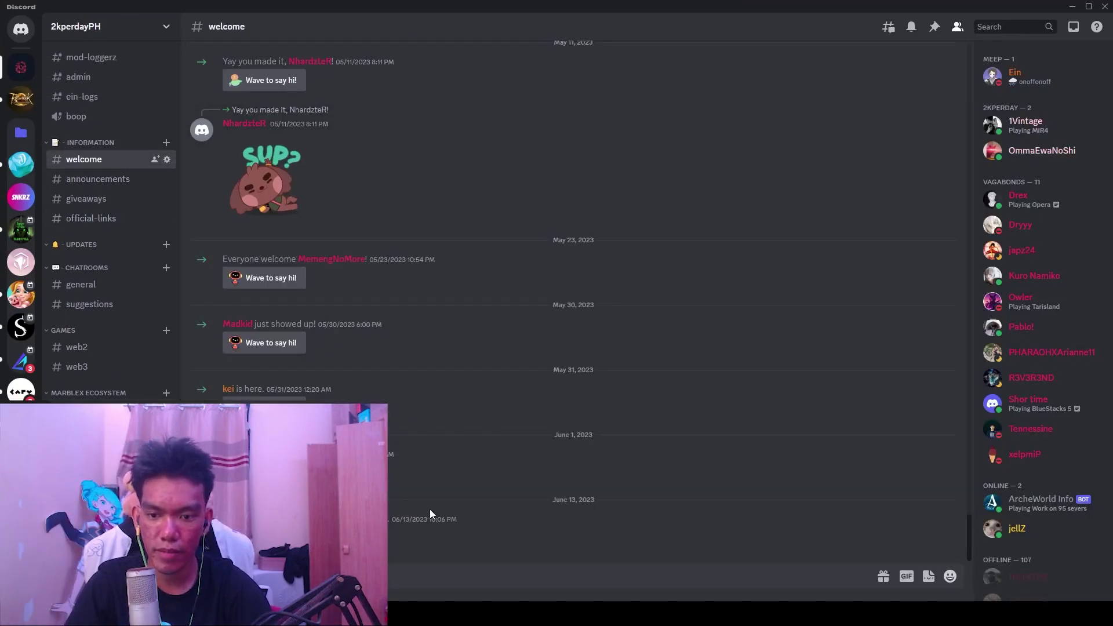
pyautogui.scroll(-2, 21, 209)
pyautogui.scroll(-2, 21, 208)
pyautogui.scroll(-3, 20, 209)
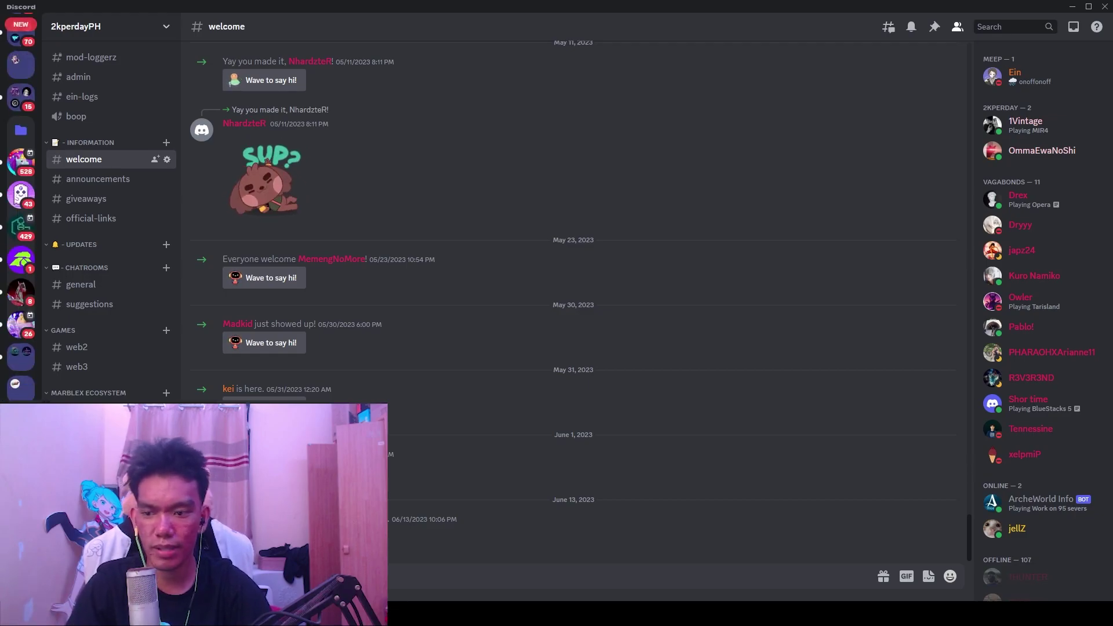
# Step: Join the BNB Chain server, complete onboarding, and open #bsc and #testnet-faucet2
pyautogui.click(21, 487)
pyautogui.click(571, 442)
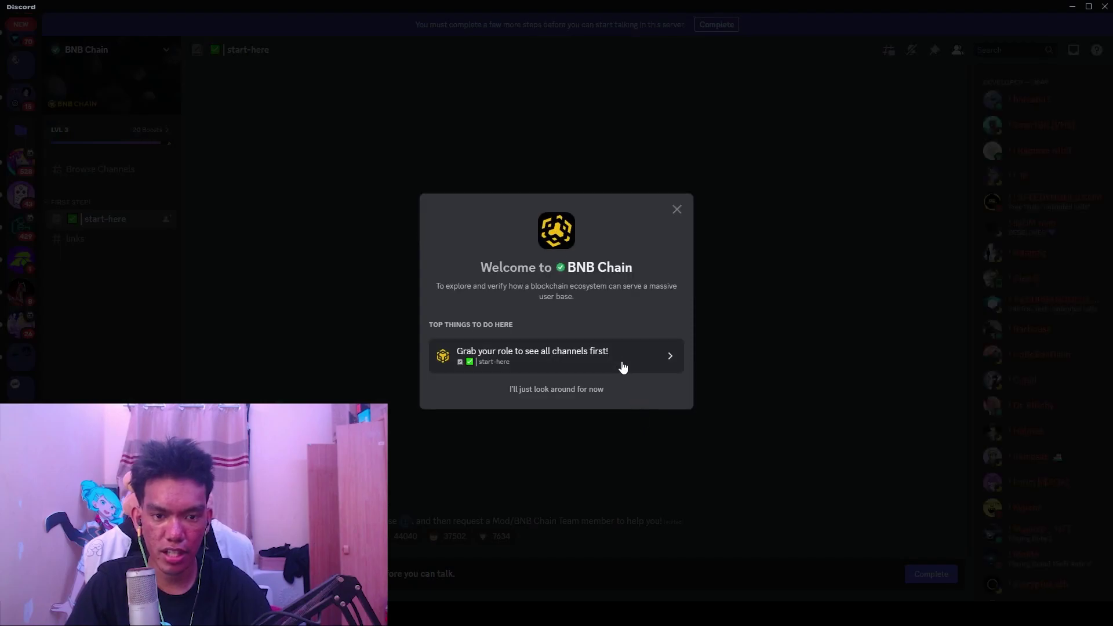
pyautogui.click(627, 362)
pyautogui.click(921, 573)
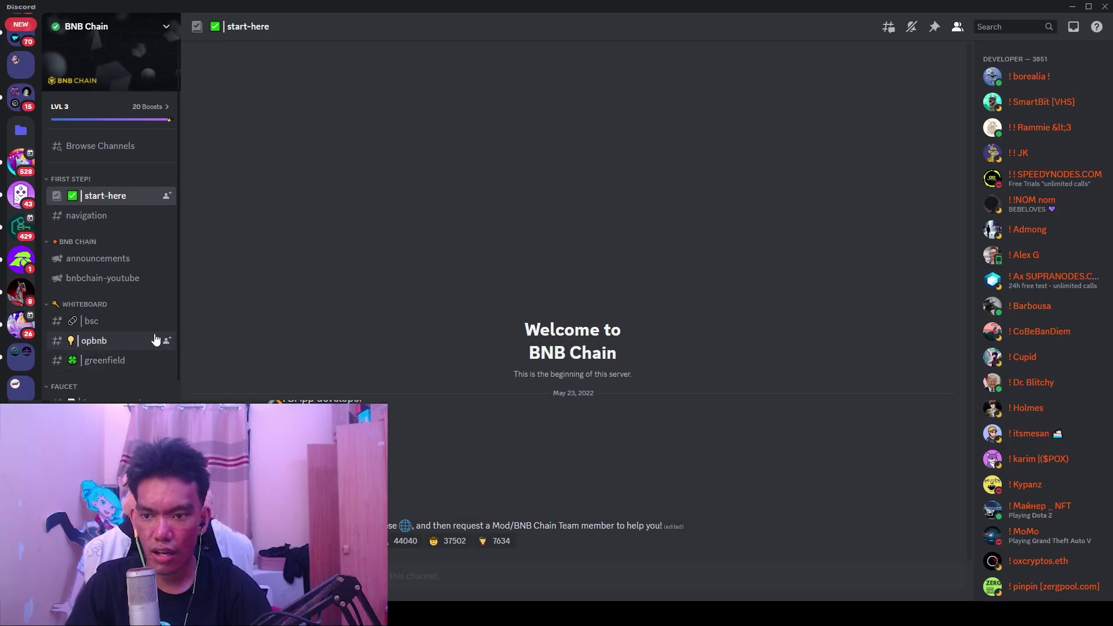
pyautogui.click(140, 328)
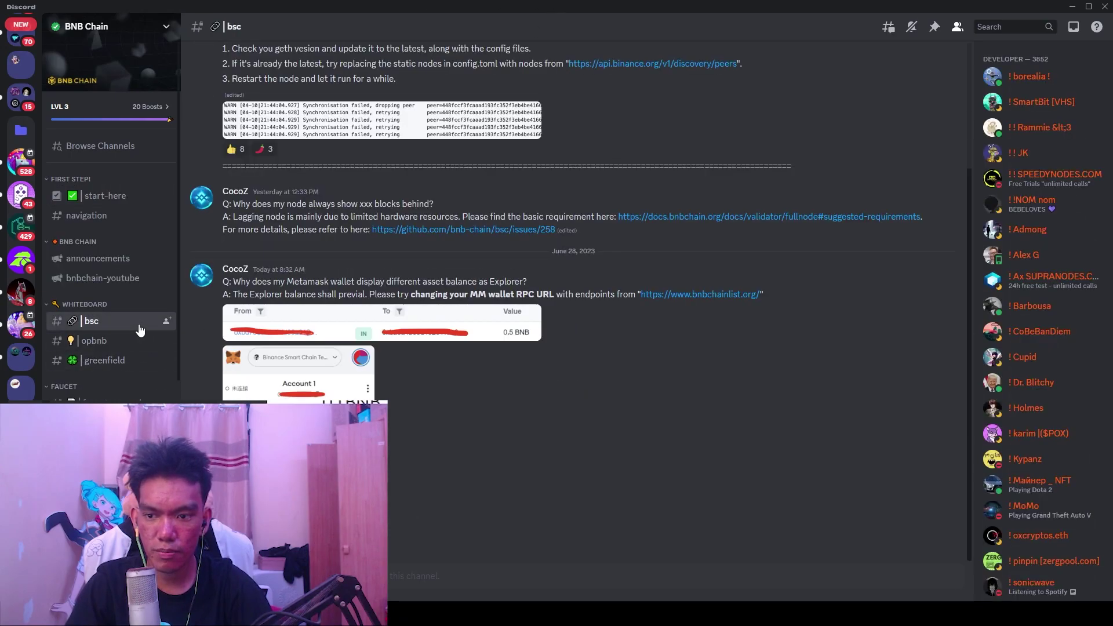
pyautogui.click(104, 412)
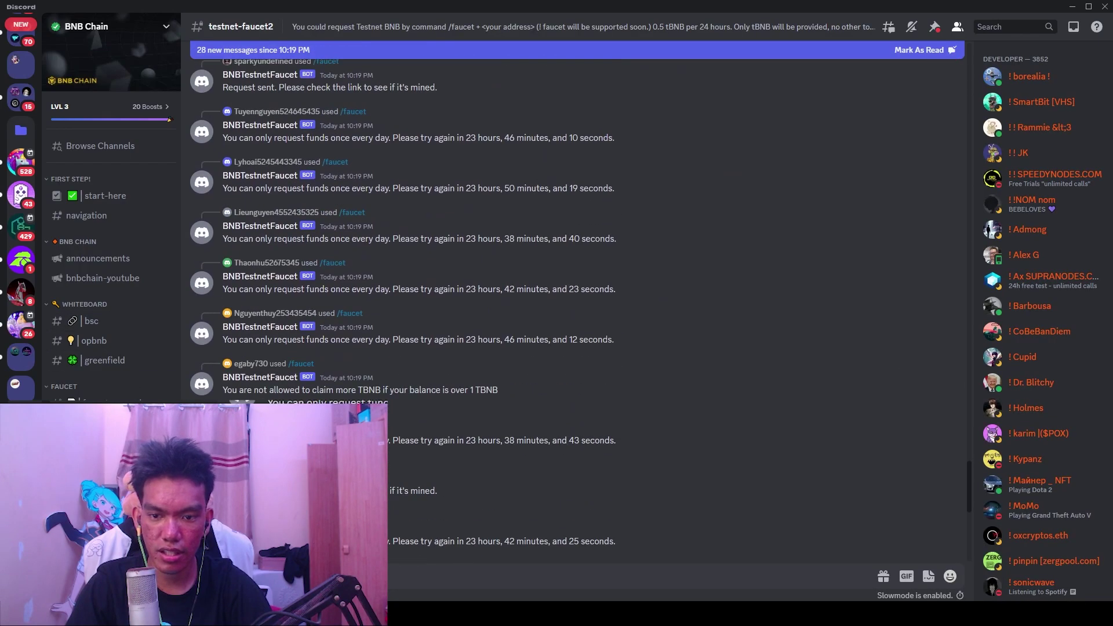
# Step: Maximize the MetaMask window and paste the wallet address into Notepad
pyautogui.hotkey('alt', 'Tab')
pyautogui.scroll(-5, 626, 315)
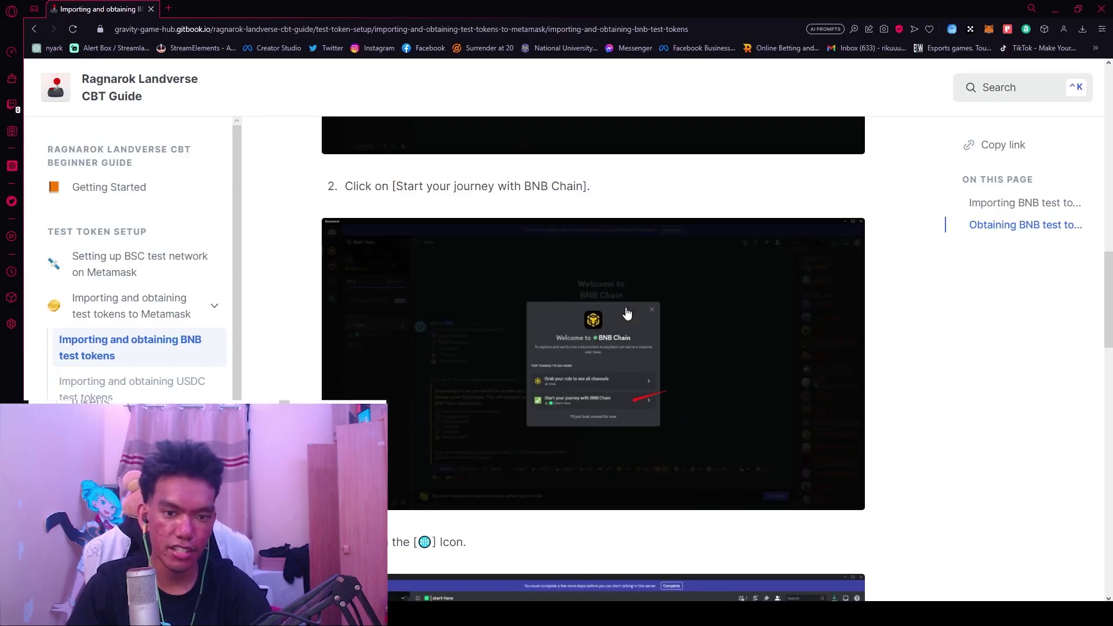
pyautogui.scroll(-5, 627, 313)
pyautogui.scroll(-5, 626, 314)
pyautogui.scroll(-5, 626, 314)
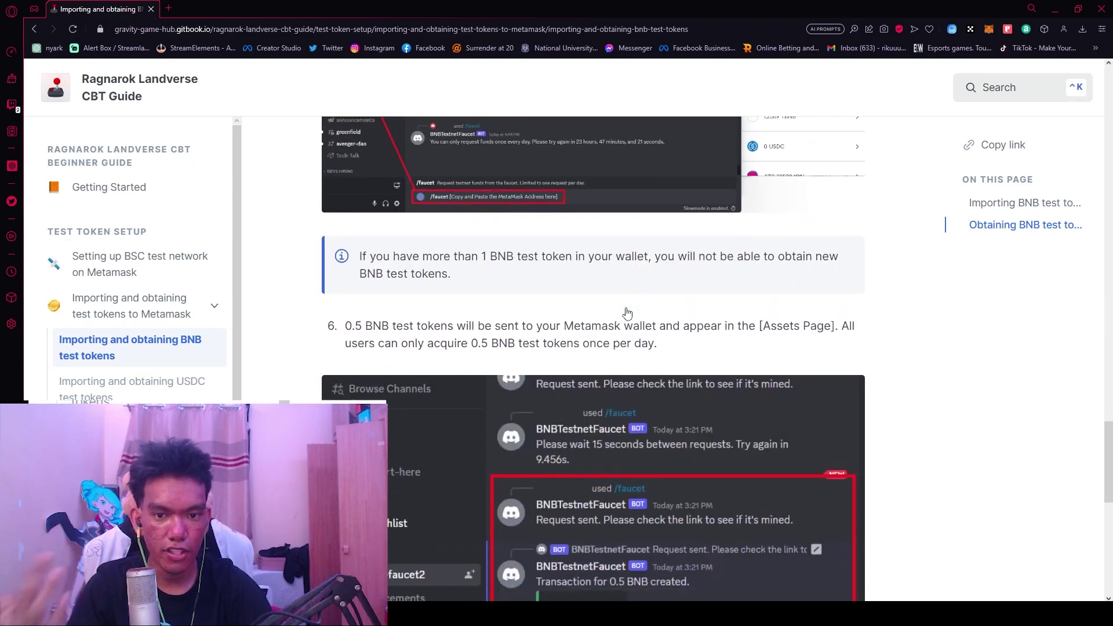
pyautogui.scroll(-2, 626, 314)
pyautogui.scroll(-1, 626, 314)
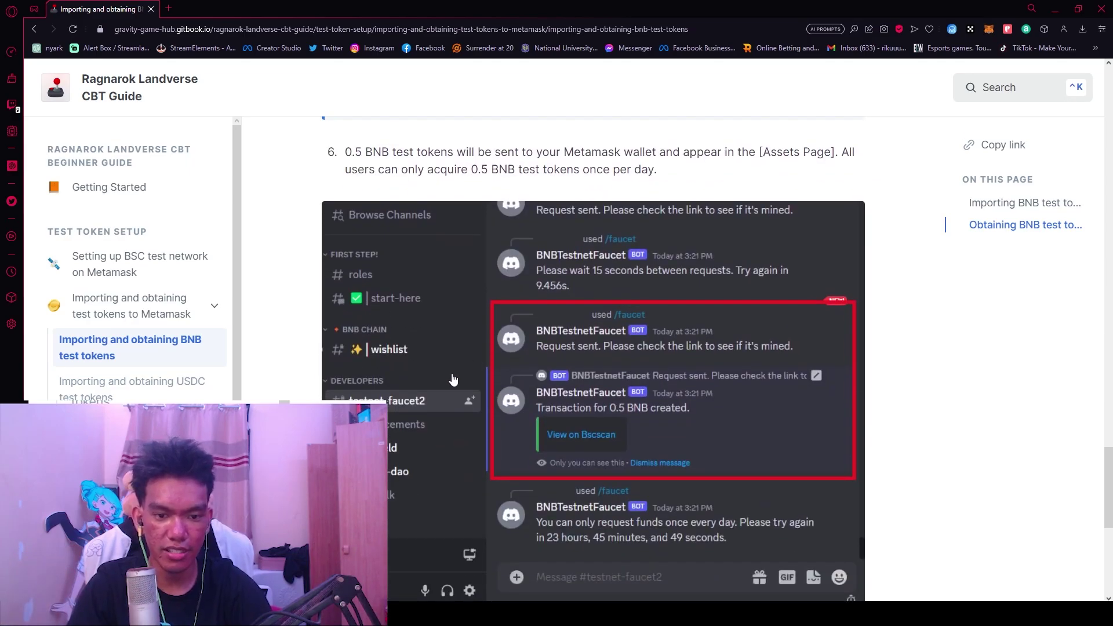
pyautogui.scroll(2, 452, 380)
pyautogui.scroll(3, 452, 380)
pyautogui.scroll(3, 452, 380)
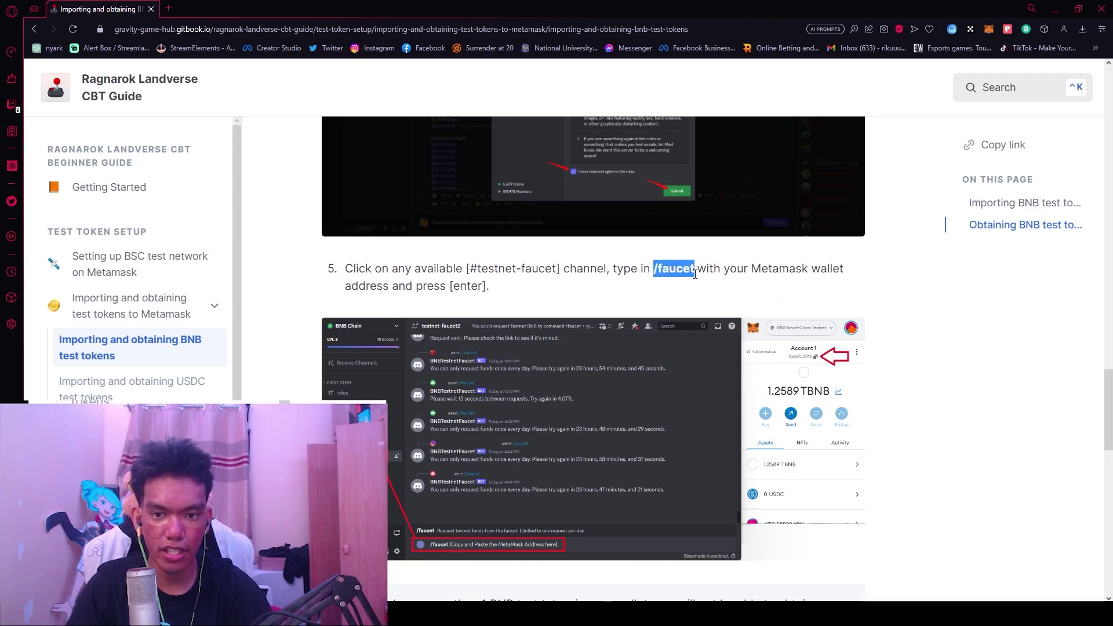
pyautogui.hotkey('alt', 'Tab')
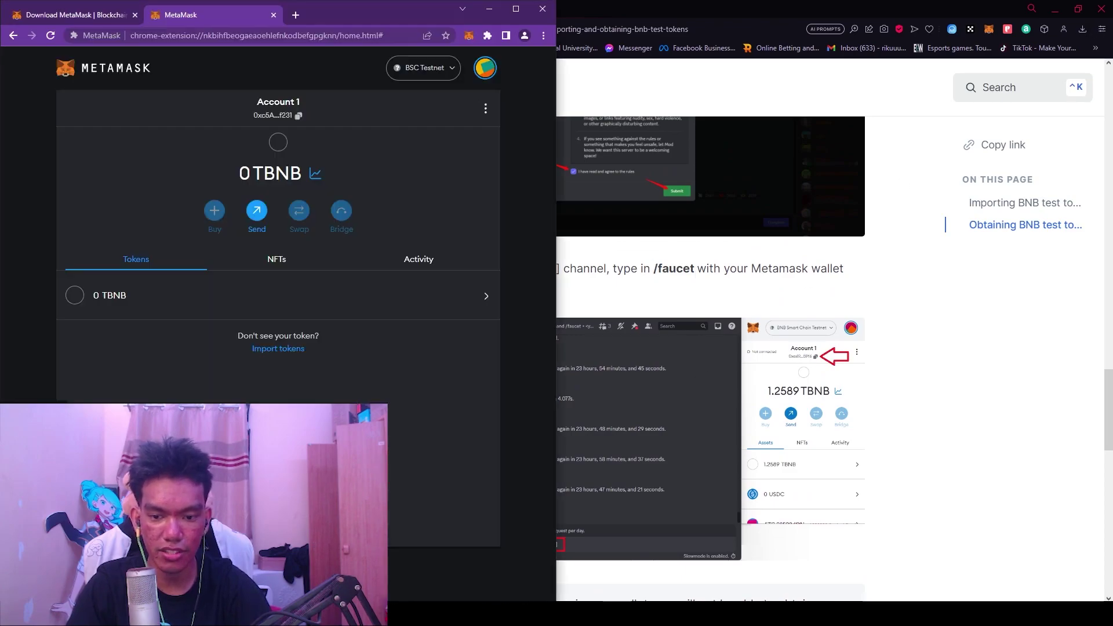
pyautogui.click(516, 8)
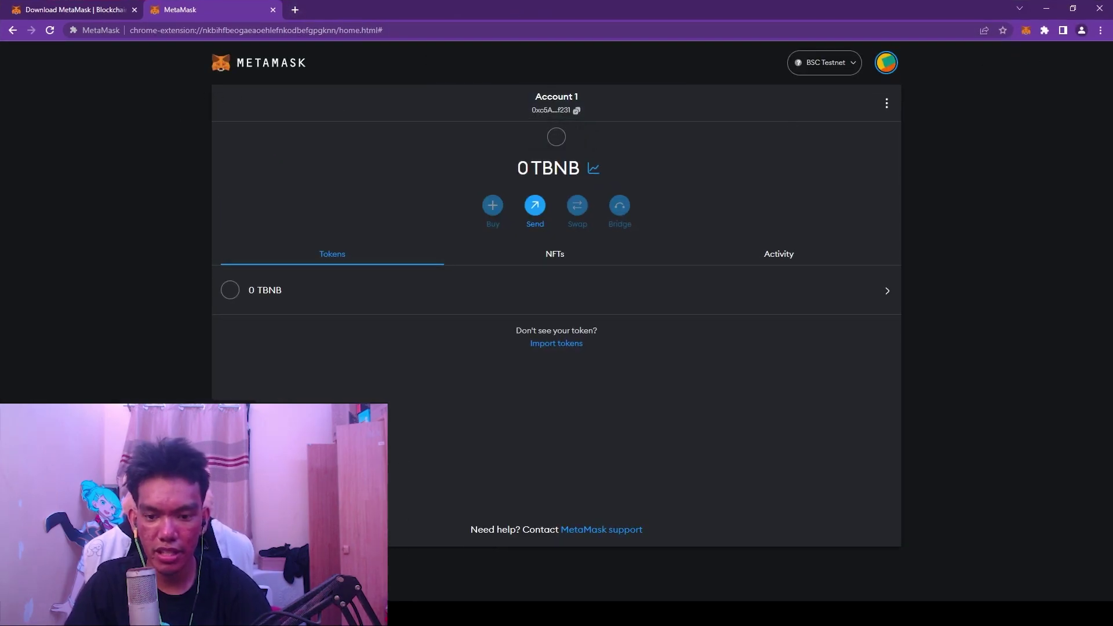
pyautogui.hotkey('alt', 'Tab')
pyautogui.moveTo(686, 392); pyautogui.dragTo(558, 199)
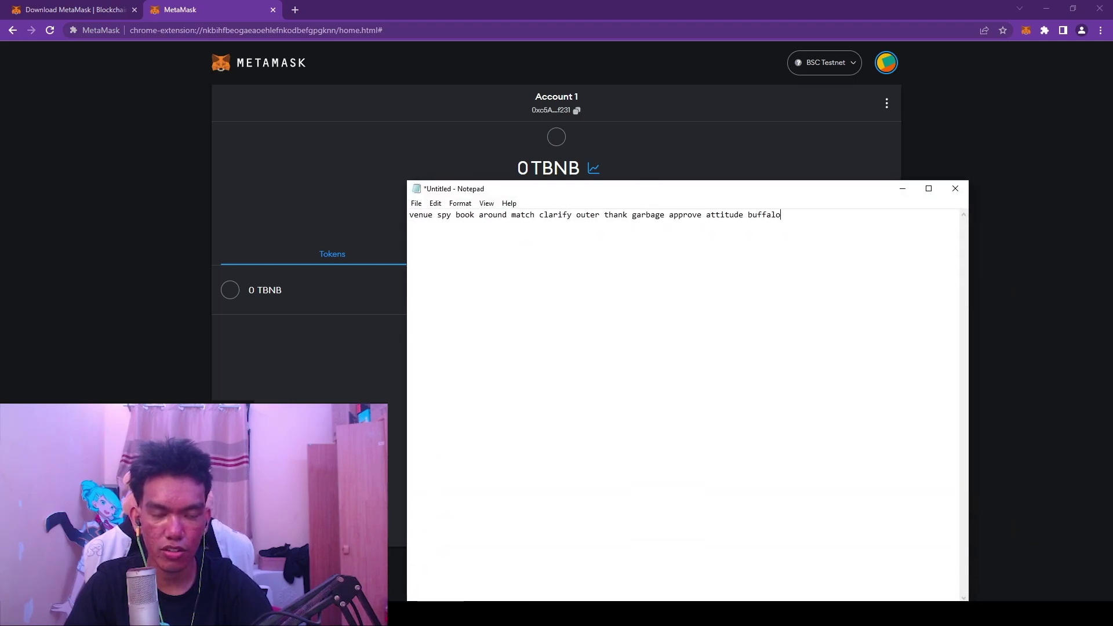
pyautogui.hotkey('ctrl', 'v')
pyautogui.hotkey('ctrl', 'a')
pyautogui.hotkey('ctrl', 'v')
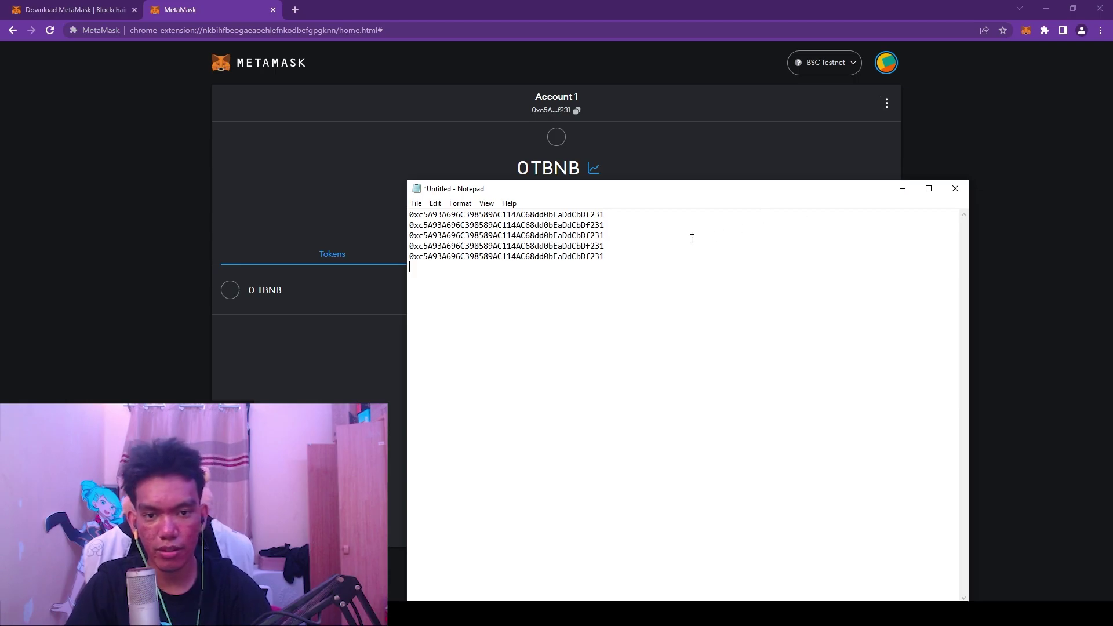
pyautogui.moveTo(609, 267); pyautogui.dragTo(389, 213)
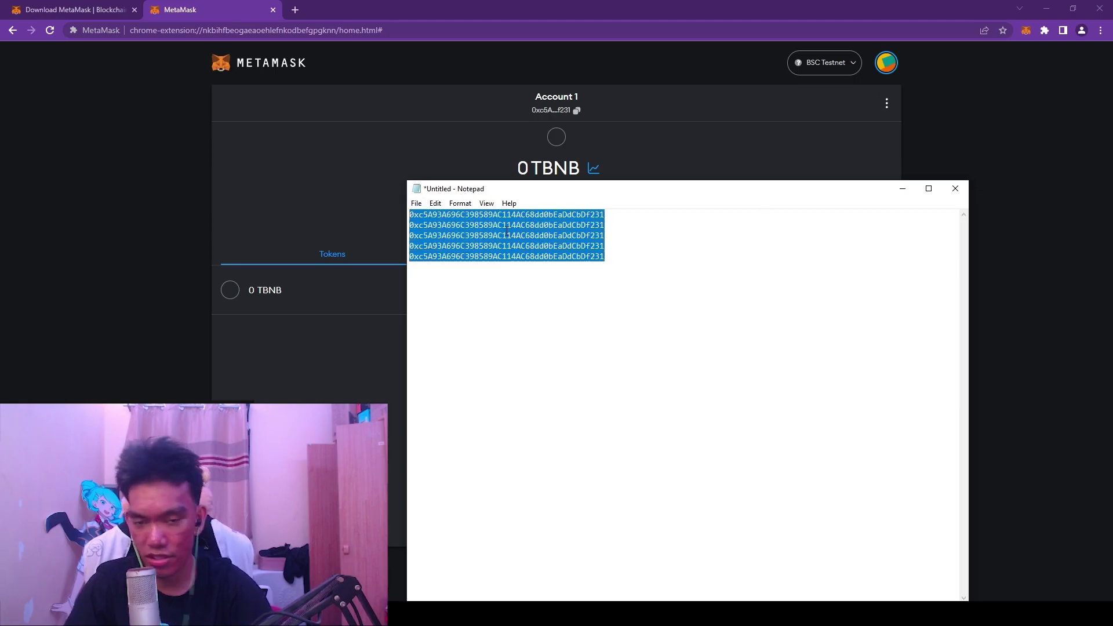
pyautogui.click(645, 261)
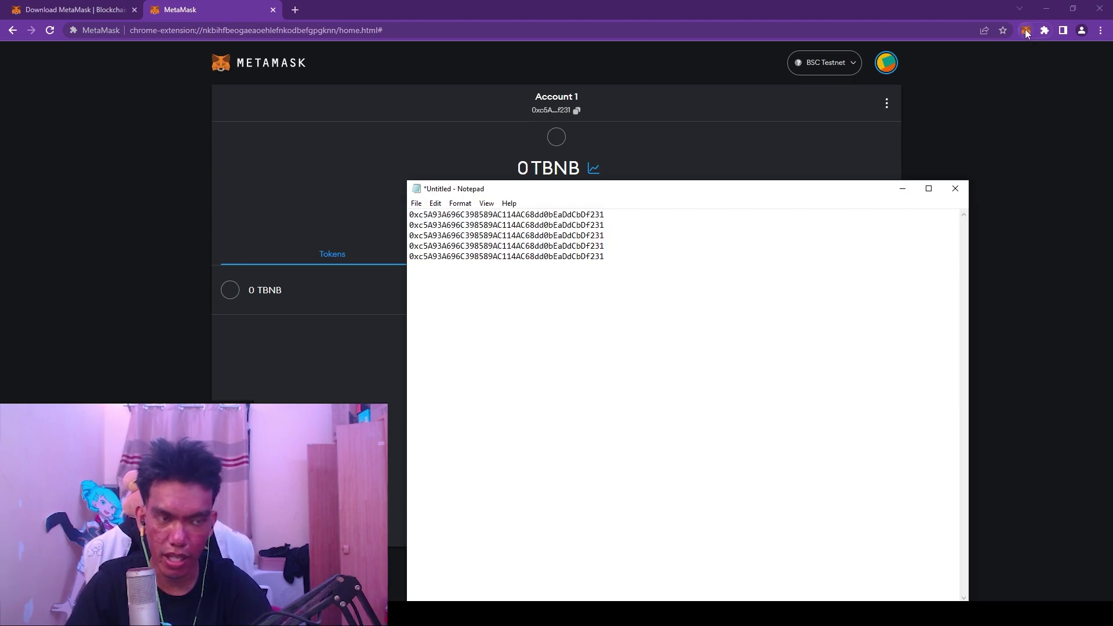
# Step: Close the MetaMask welcome and download tabs, then copy the Account 1 address
pyautogui.click(272, 9)
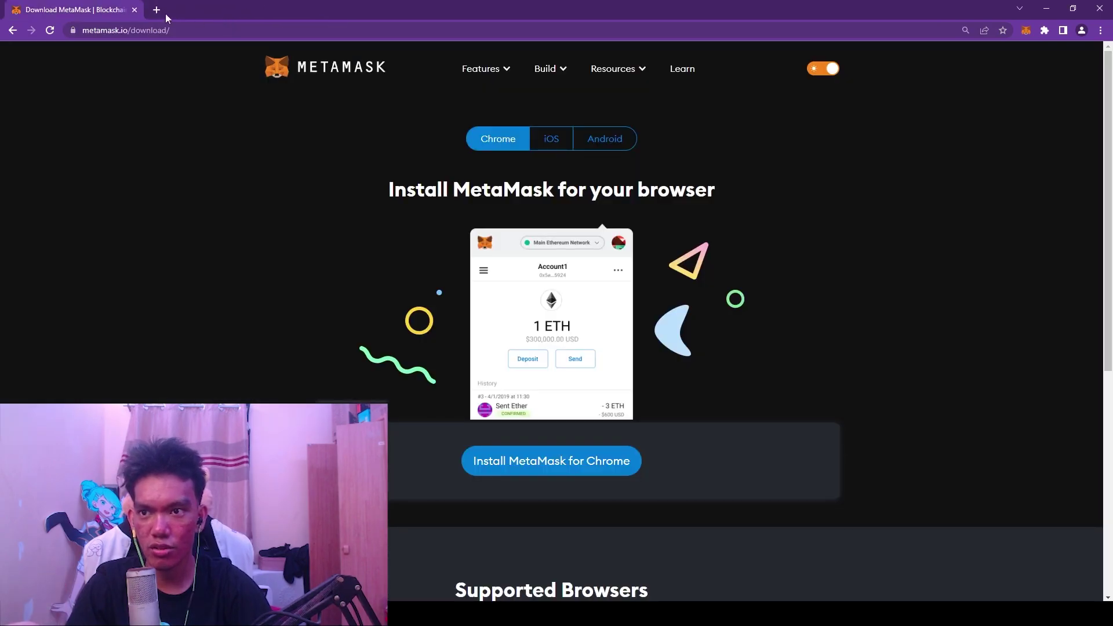
pyautogui.click(157, 9)
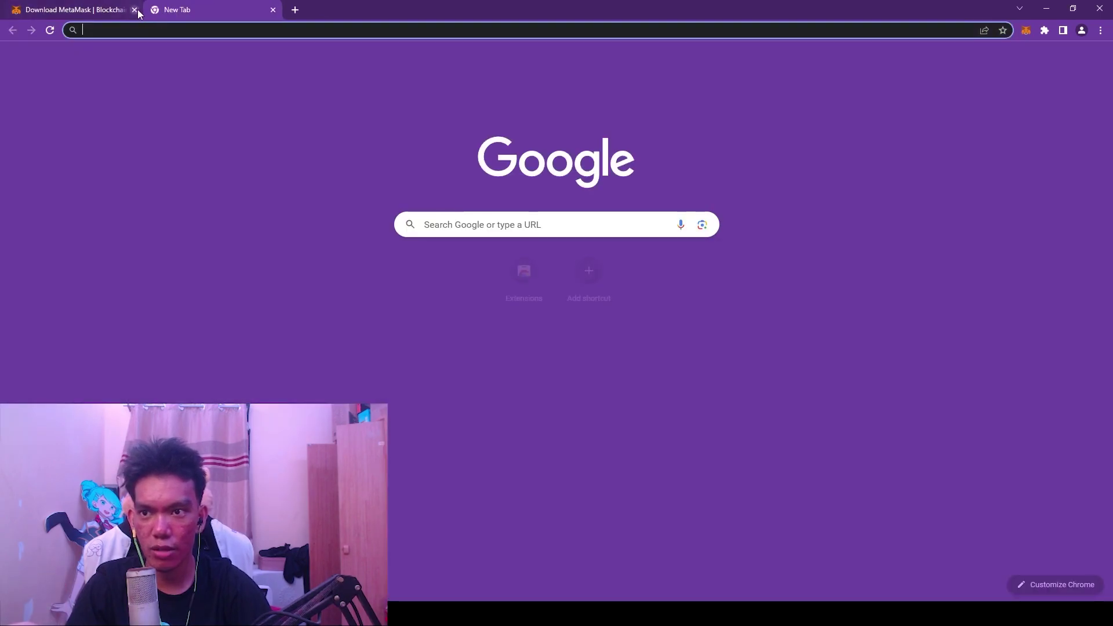
pyautogui.click(1027, 30)
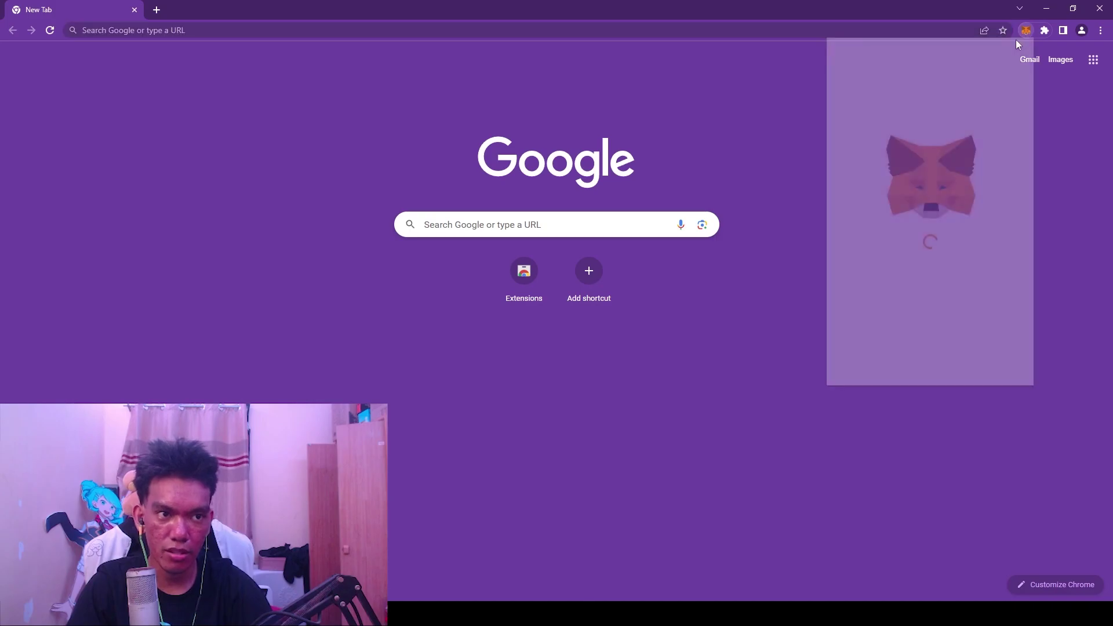
pyautogui.click(927, 109)
pyautogui.hotkey('alt', 'Tab')
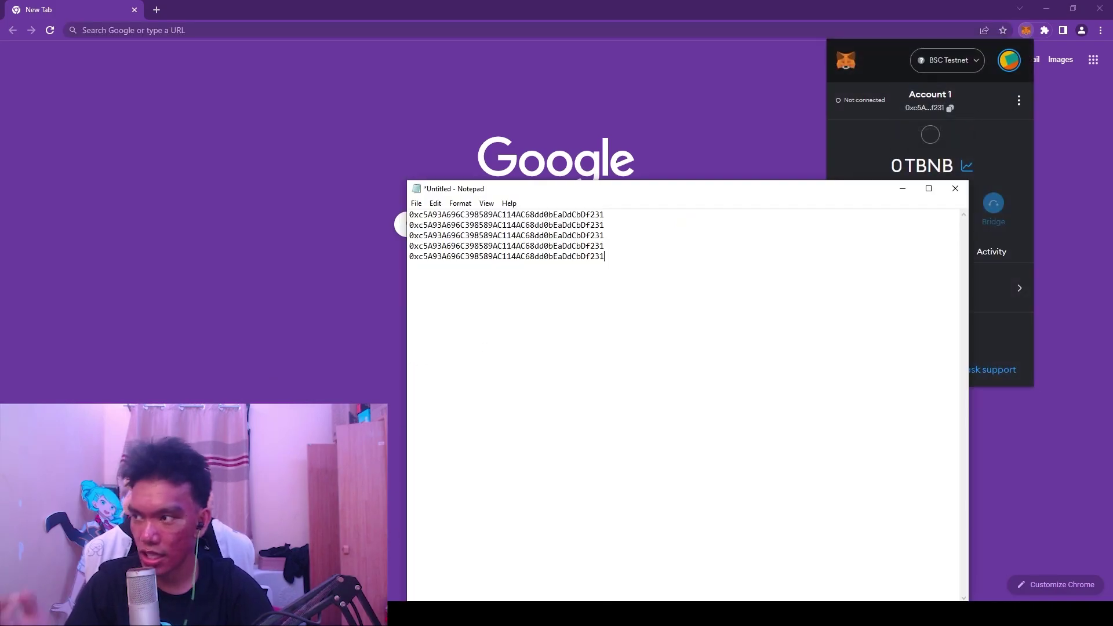
# Step: Send a /faucet request with the pasted wallet address in testnet-faucet2
pyautogui.hotkey('alt', 'Tab')
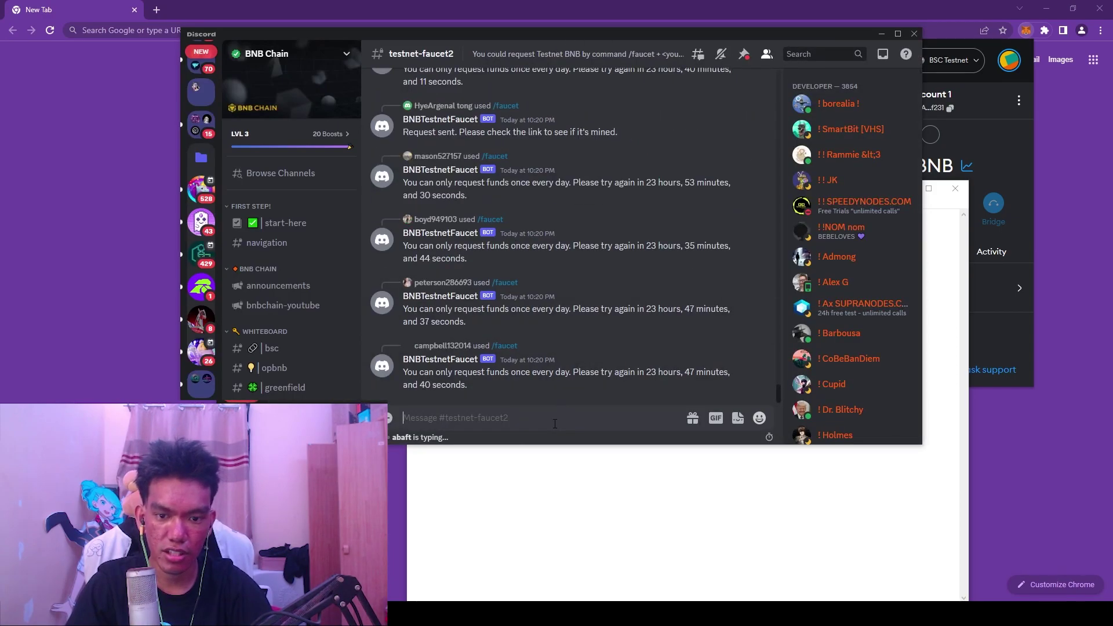
pyautogui.click(555, 417)
pyautogui.write('/faucet')
pyautogui.press('Tab')
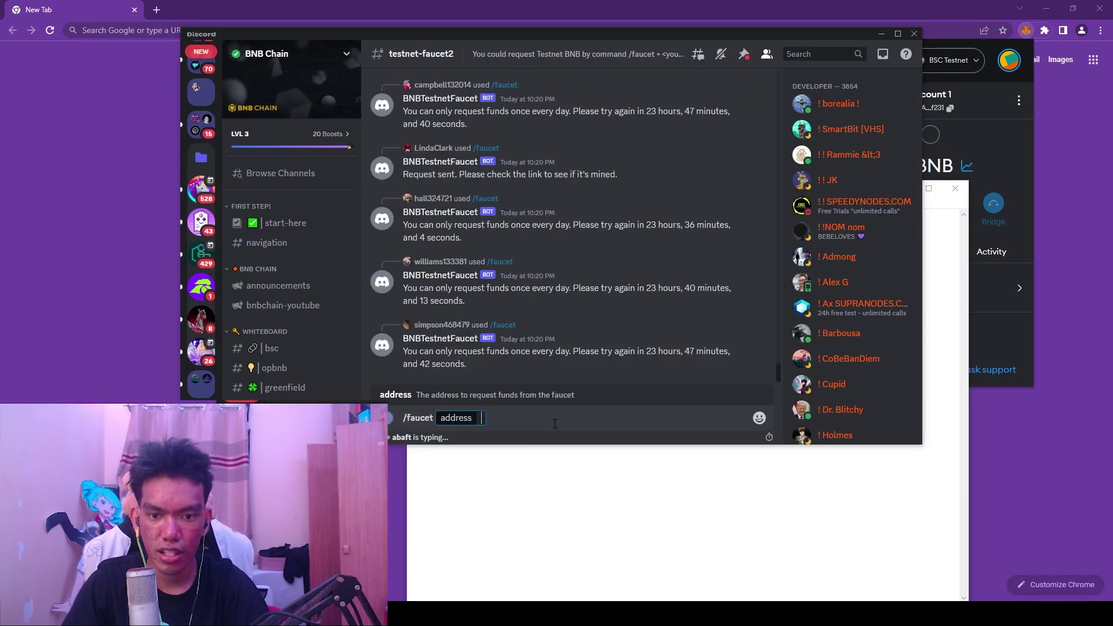
pyautogui.hotkey('ctrl', 'v')
pyautogui.hotkey('ctrl', 'a')
pyautogui.press('Return')
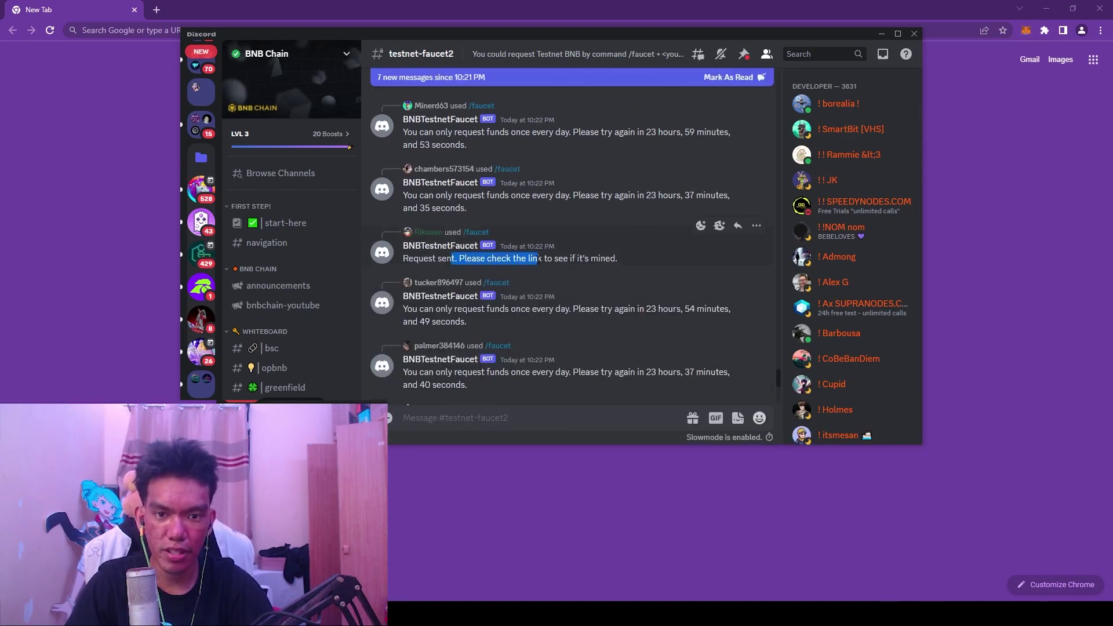
pyautogui.click(554, 275)
pyautogui.scroll(-2, 559, 282)
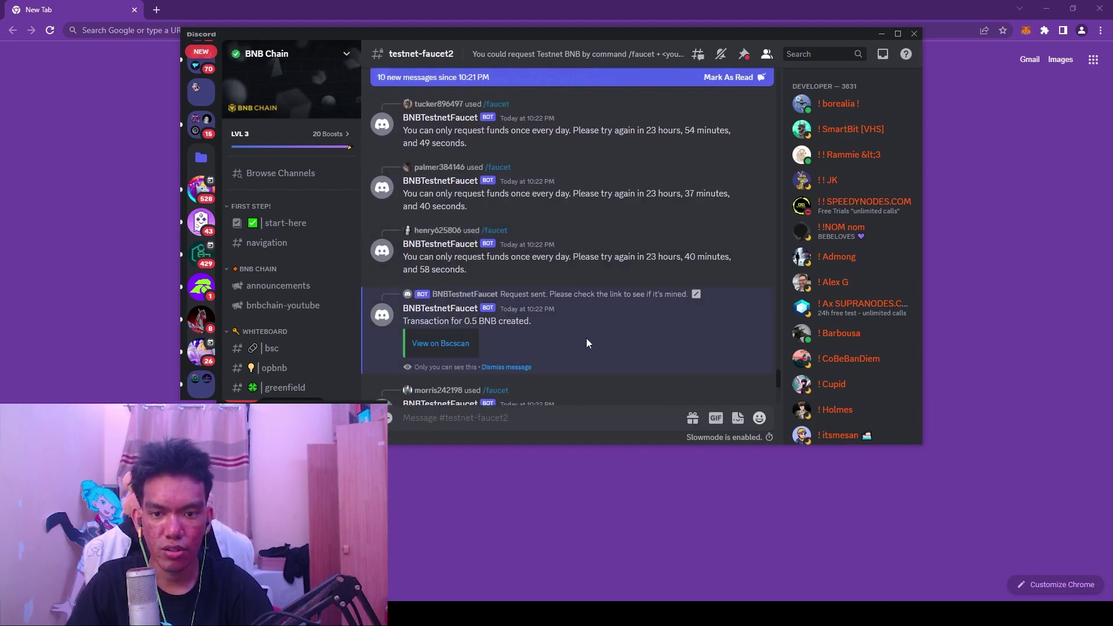
# Step: Open the 0.5 BNB transaction on BscScan, trusting bscscan links
pyautogui.click(446, 345)
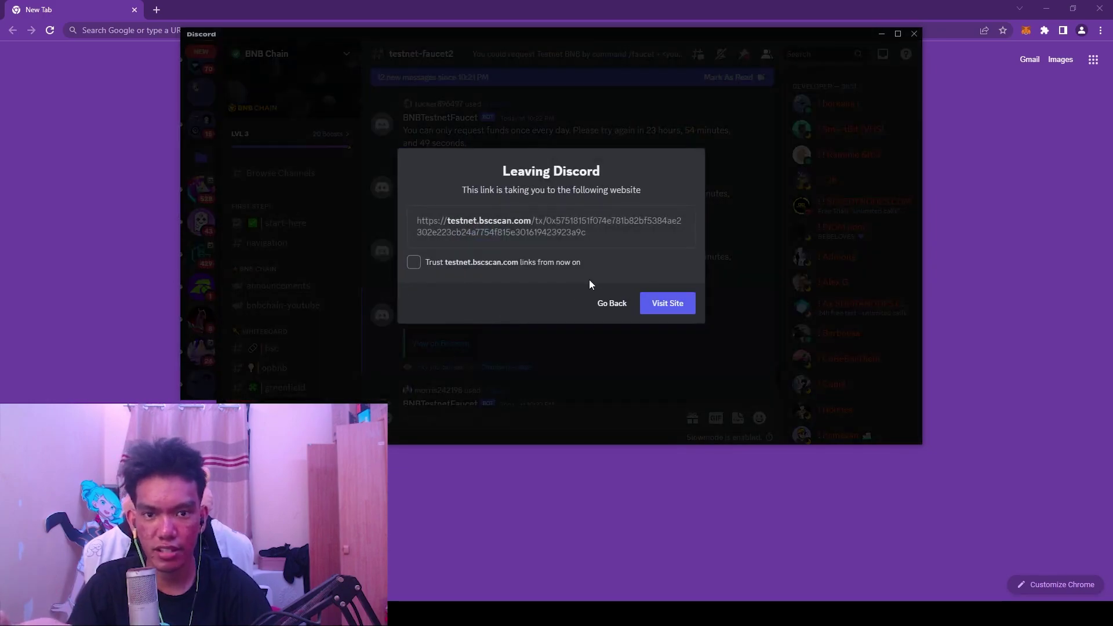
pyautogui.click(485, 266)
pyautogui.click(667, 302)
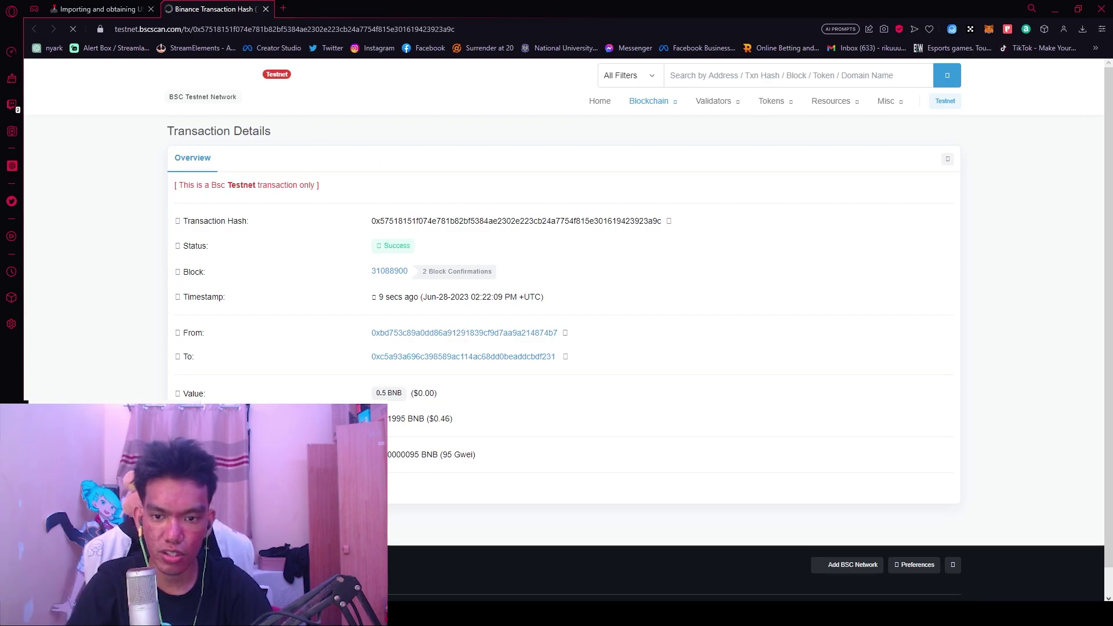
# Step: Confirm in MetaMask that Account 1 now shows 0.5 TBNB
pyautogui.click(137, 5)
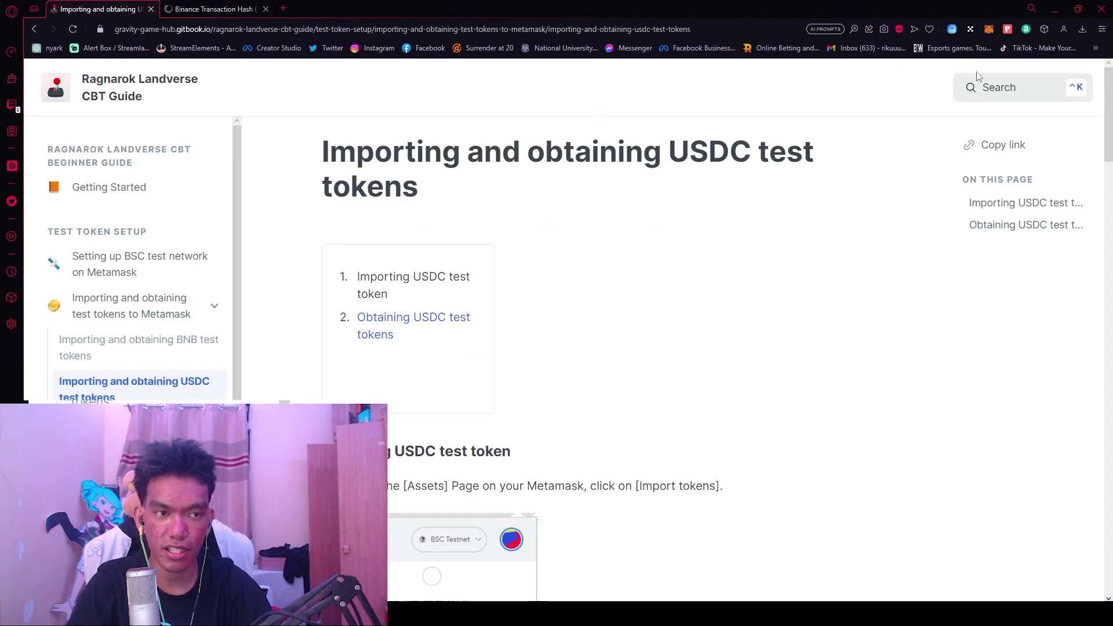
pyautogui.hotkey('alt', 'Tab')
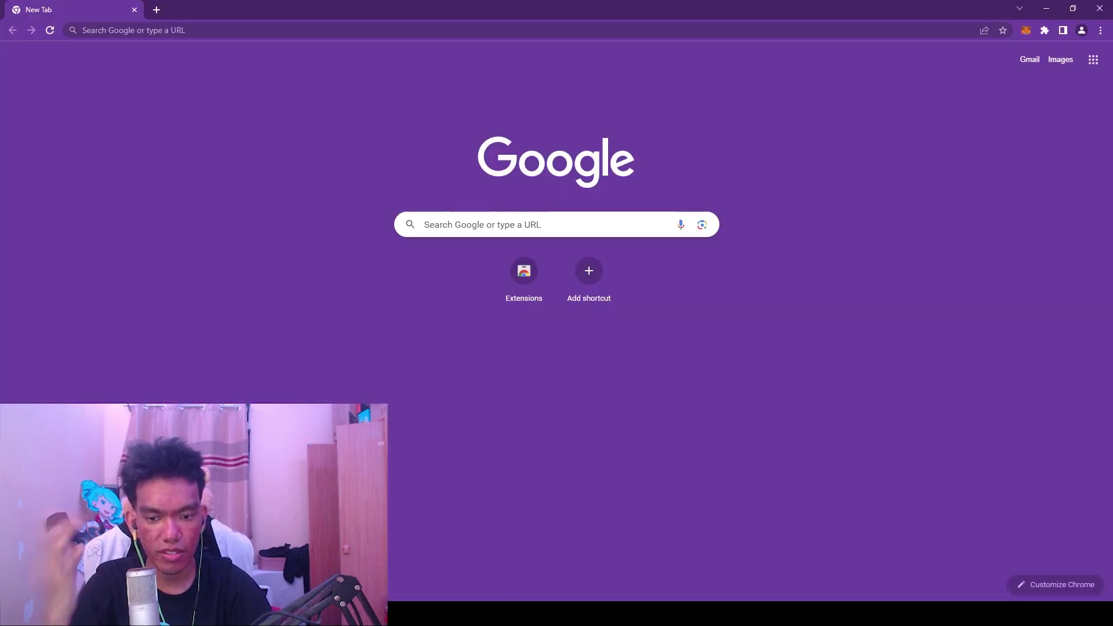
pyautogui.click(1025, 31)
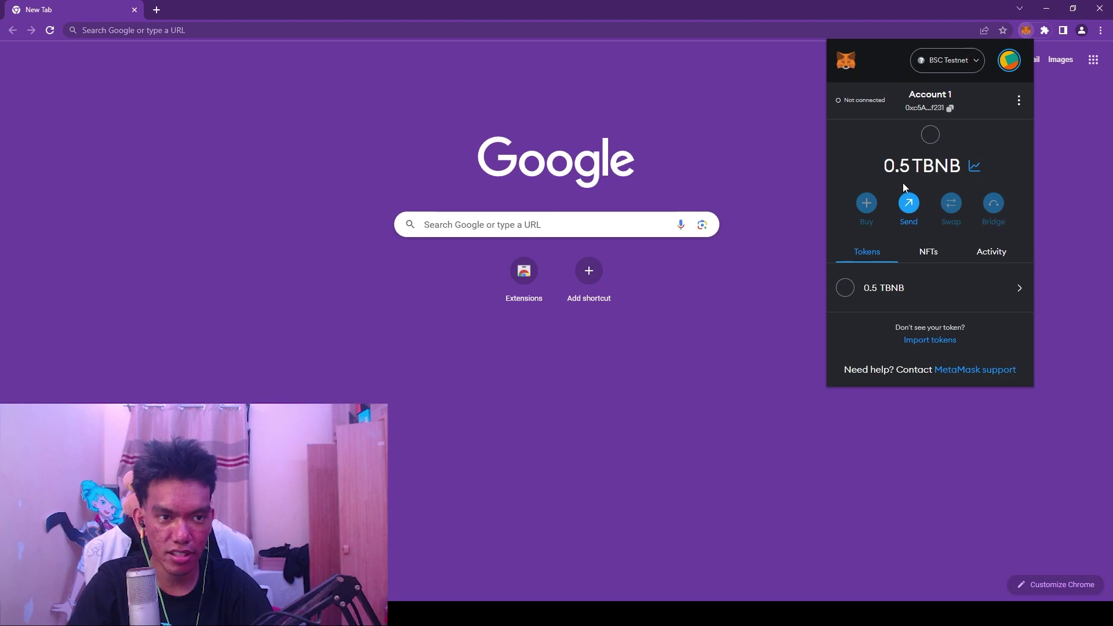
pyautogui.moveTo(895, 167); pyautogui.dragTo(935, 172)
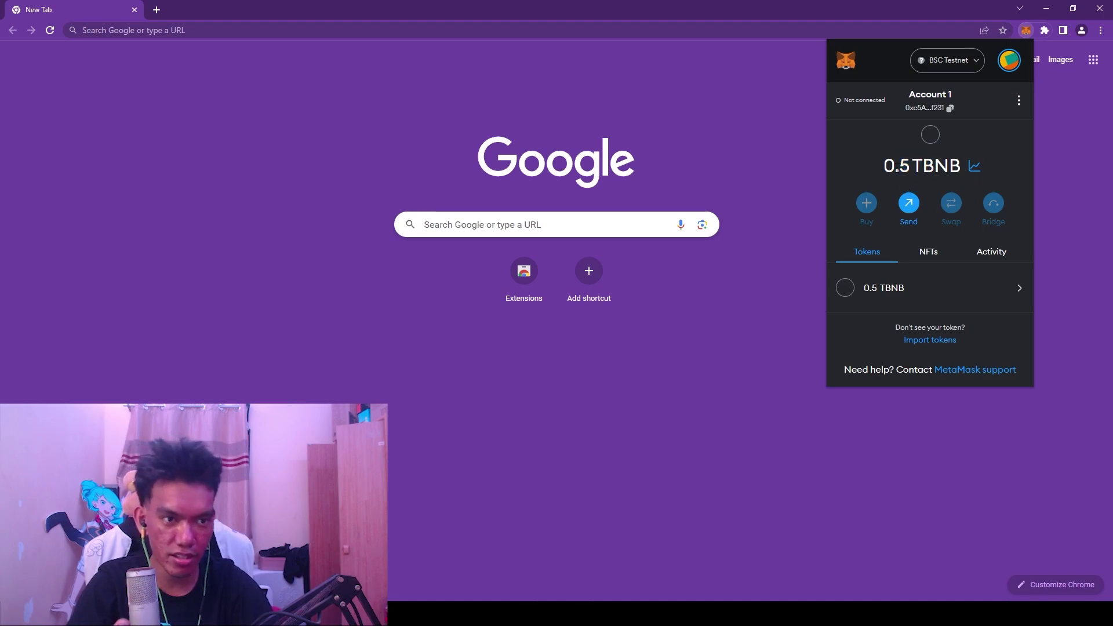
pyautogui.doubleClick(898, 168)
pyautogui.click(897, 168)
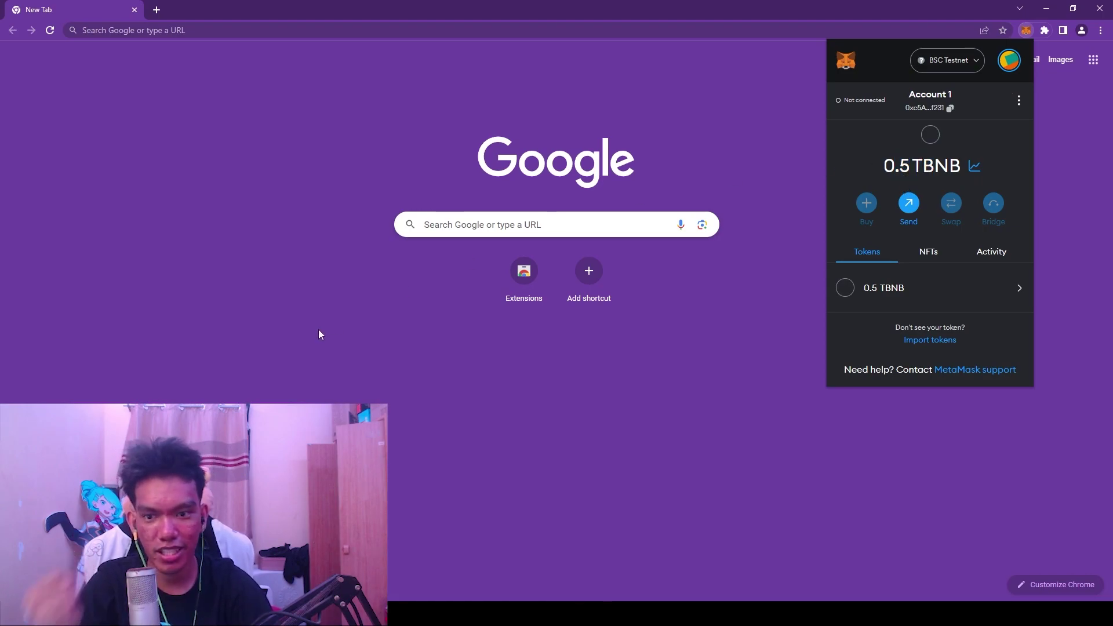
pyautogui.press('Escape')
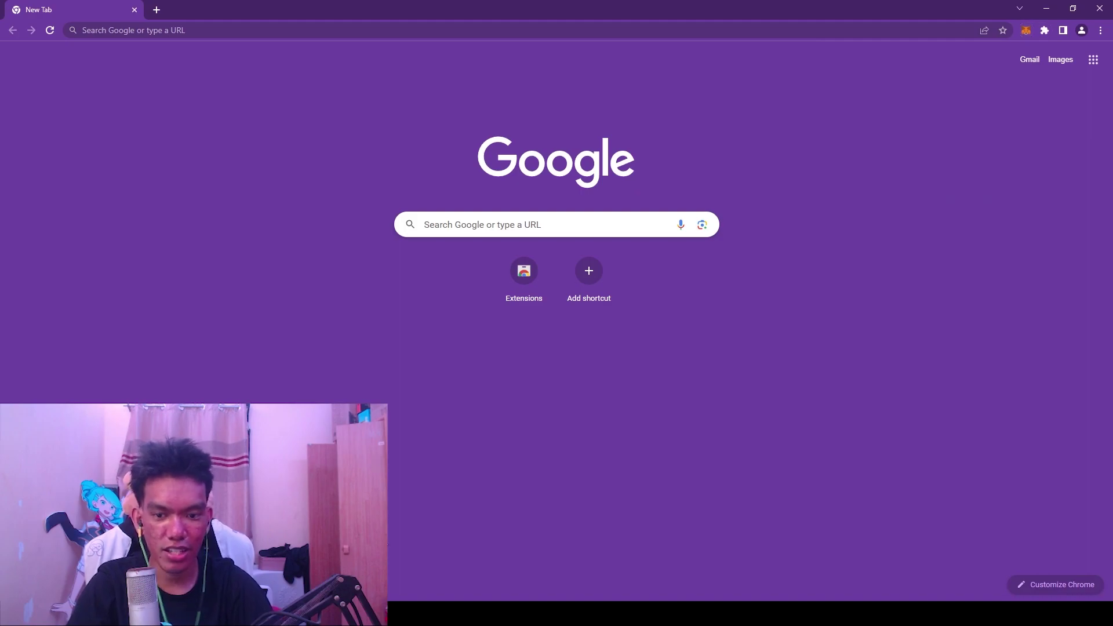
# Step: Minimize the Notepad window and return to the USDC test token guide
pyautogui.hotkey('alt', 'Tab')
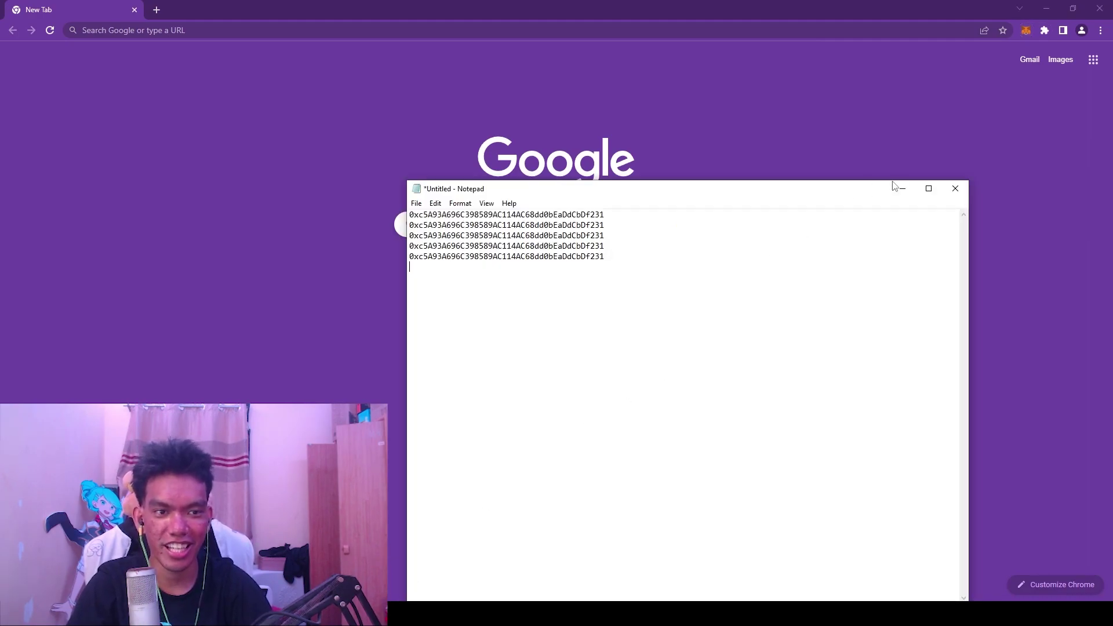
pyautogui.click(901, 188)
pyautogui.hotkey('alt', 'Tab')
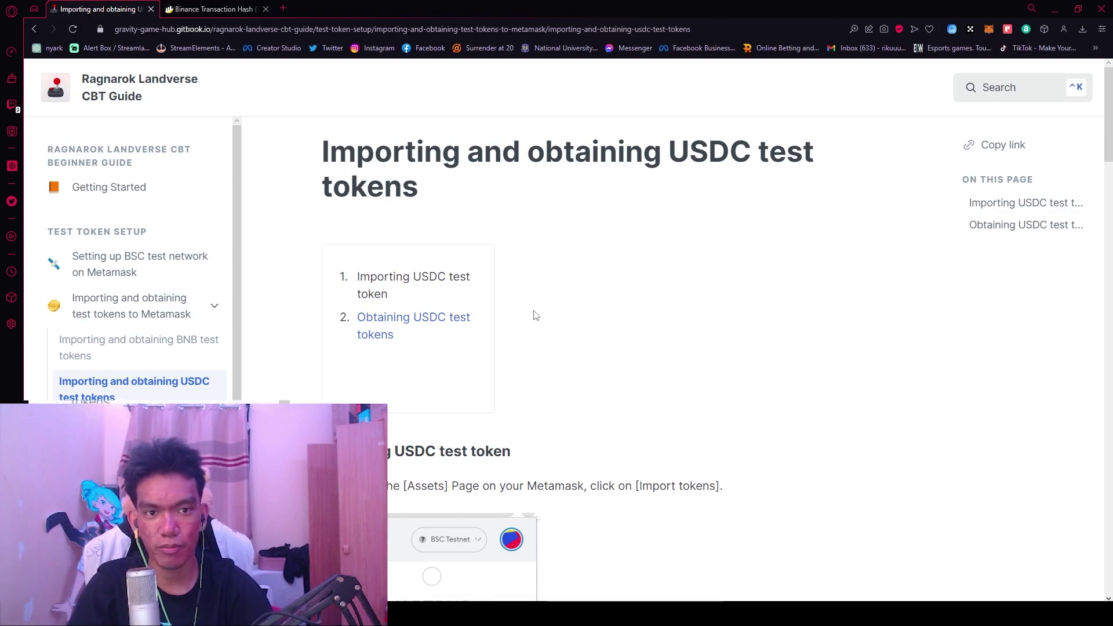
pyautogui.scroll(-5, 535, 315)
pyautogui.scroll(4, 534, 314)
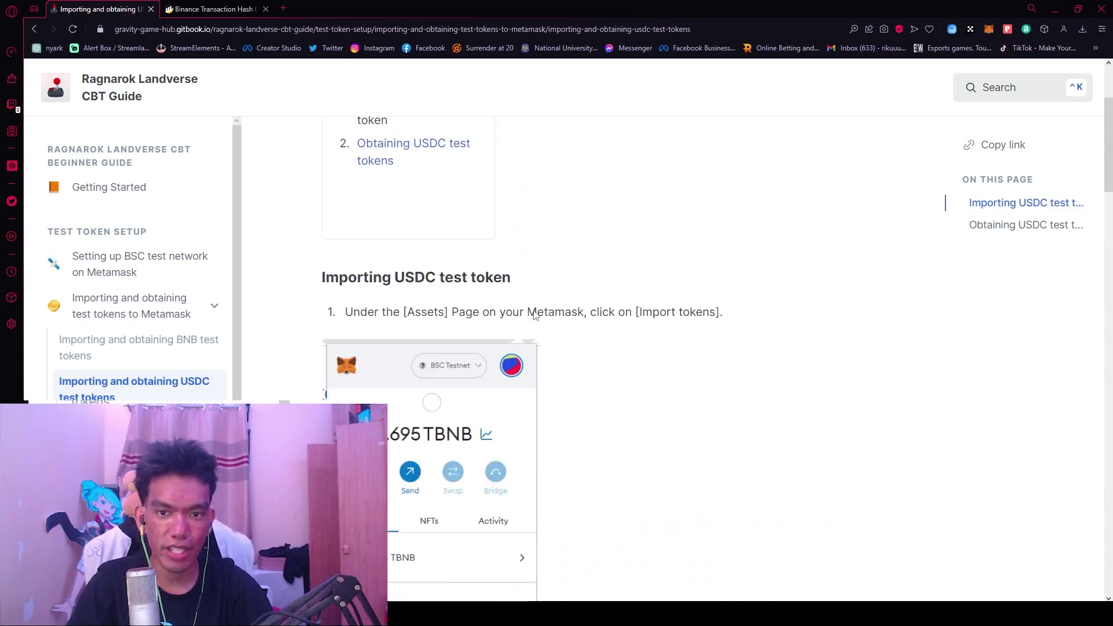
pyautogui.scroll(-2, 533, 311)
pyautogui.scroll(-1, 534, 313)
pyautogui.scroll(1, 535, 316)
pyautogui.scroll(4, 535, 316)
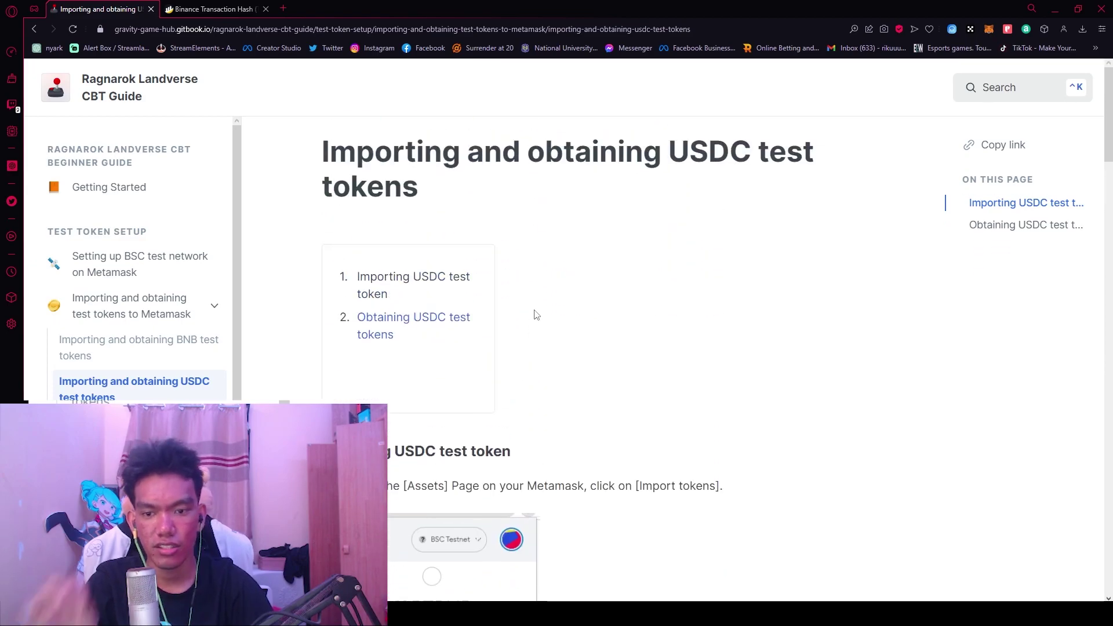
pyautogui.scroll(-1, 535, 315)
pyautogui.scroll(-1, 535, 314)
pyautogui.scroll(-1, 535, 313)
pyautogui.scroll(-1, 534, 311)
pyautogui.scroll(-1, 535, 310)
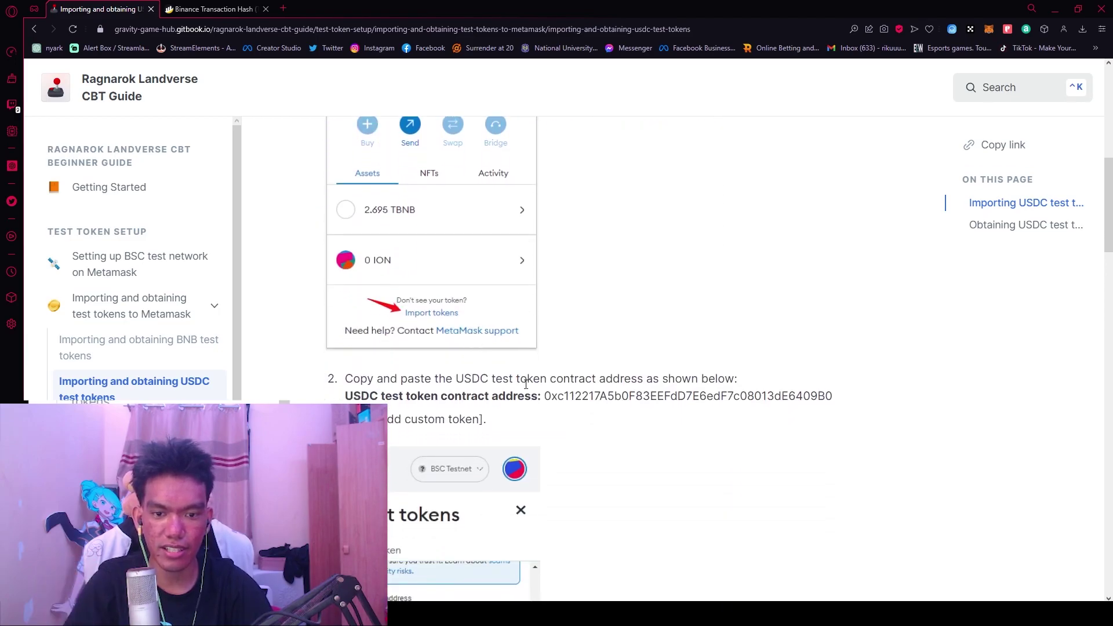
# Step: Select the USDC test token contract address in the guide's step 2
pyautogui.moveTo(546, 395); pyautogui.dragTo(840, 398)
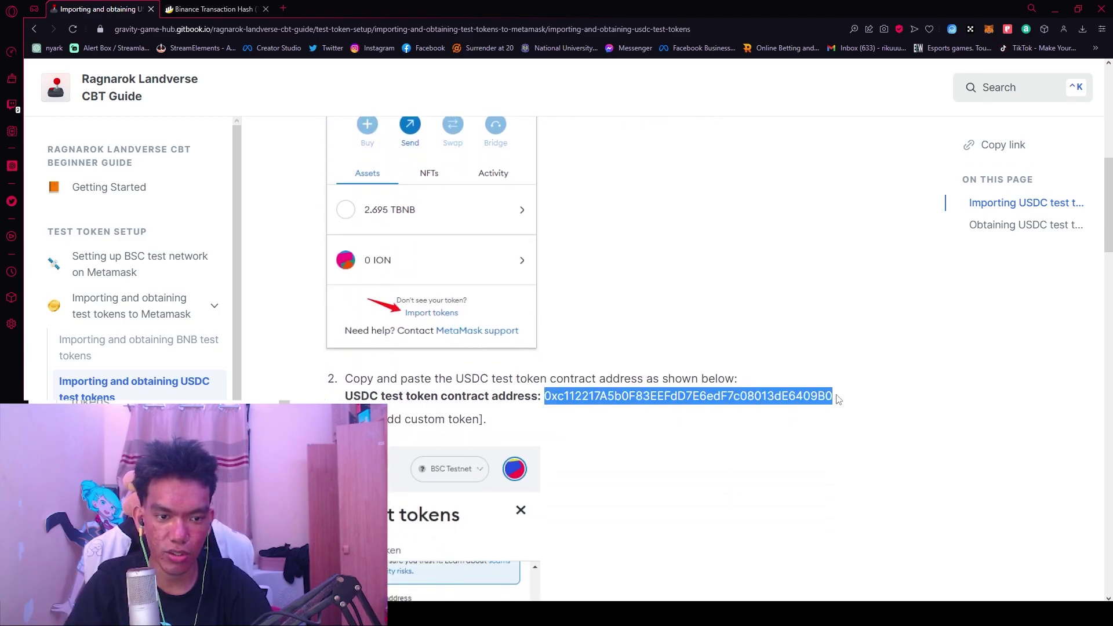
# Step: Paste the USDC contract address into MetaMask's custom token form and import it
pyautogui.hotkey('alt', 'Tab')
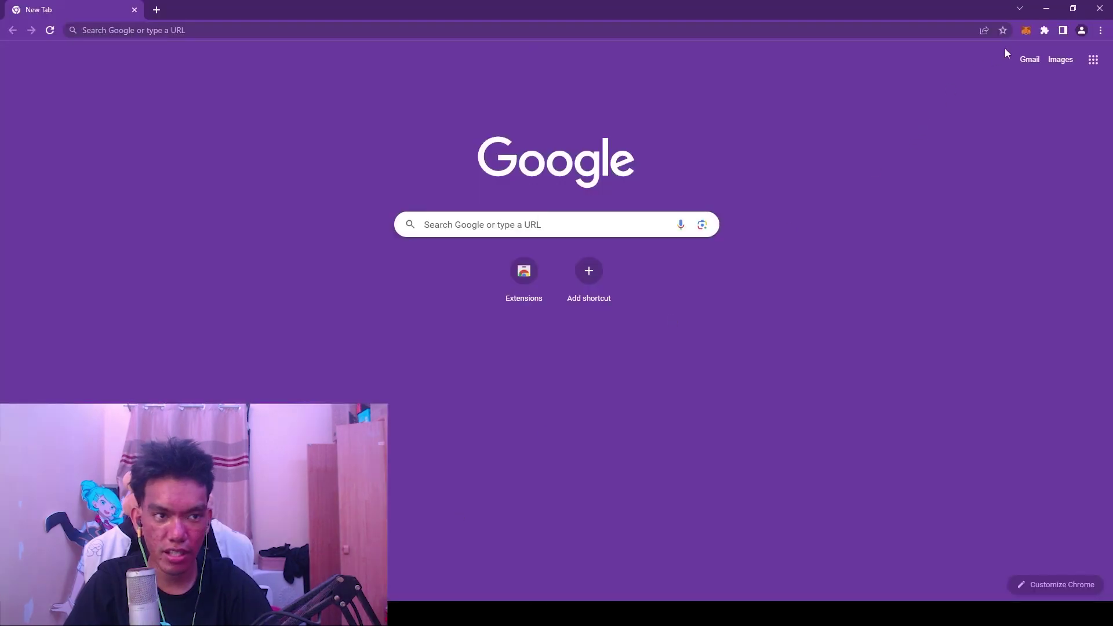
pyautogui.click(1027, 31)
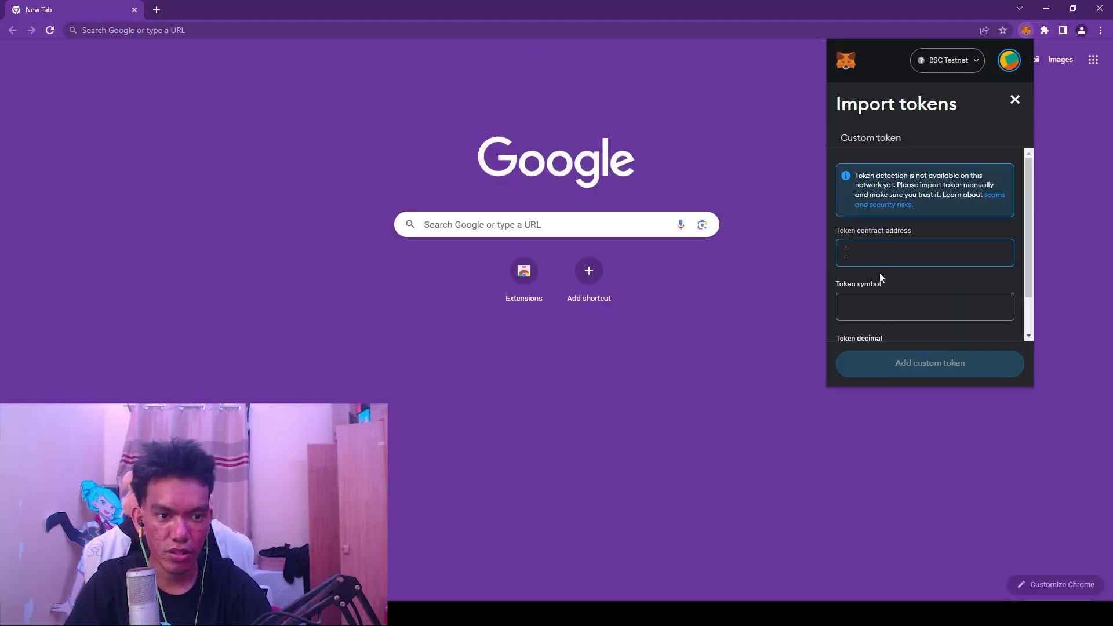
pyautogui.hotkey('ctrl', 'v')
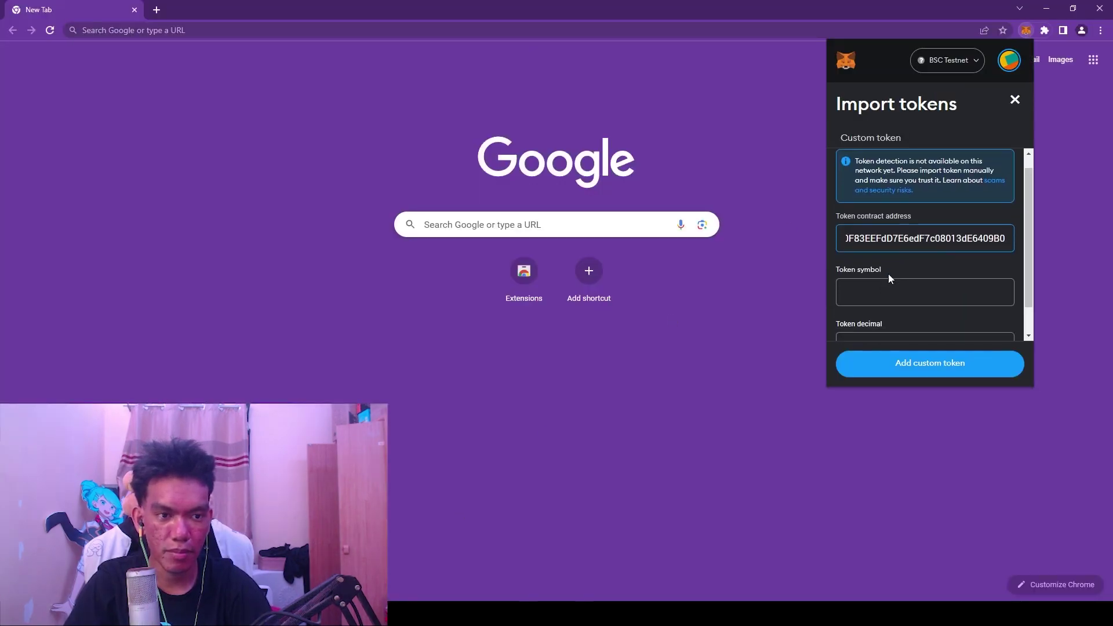
pyautogui.click(914, 365)
pyautogui.click(998, 352)
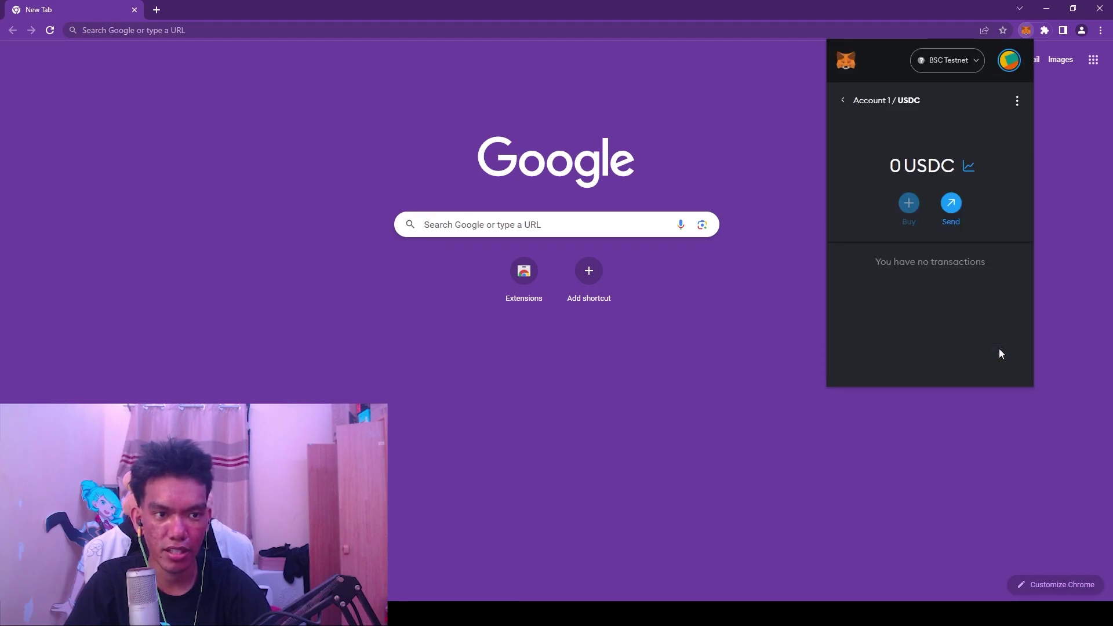
pyautogui.click(1046, 8)
pyautogui.scroll(-3, 566, 312)
pyautogui.scroll(-2, 579, 304)
pyautogui.scroll(-3, 574, 304)
pyautogui.scroll(-3, 569, 304)
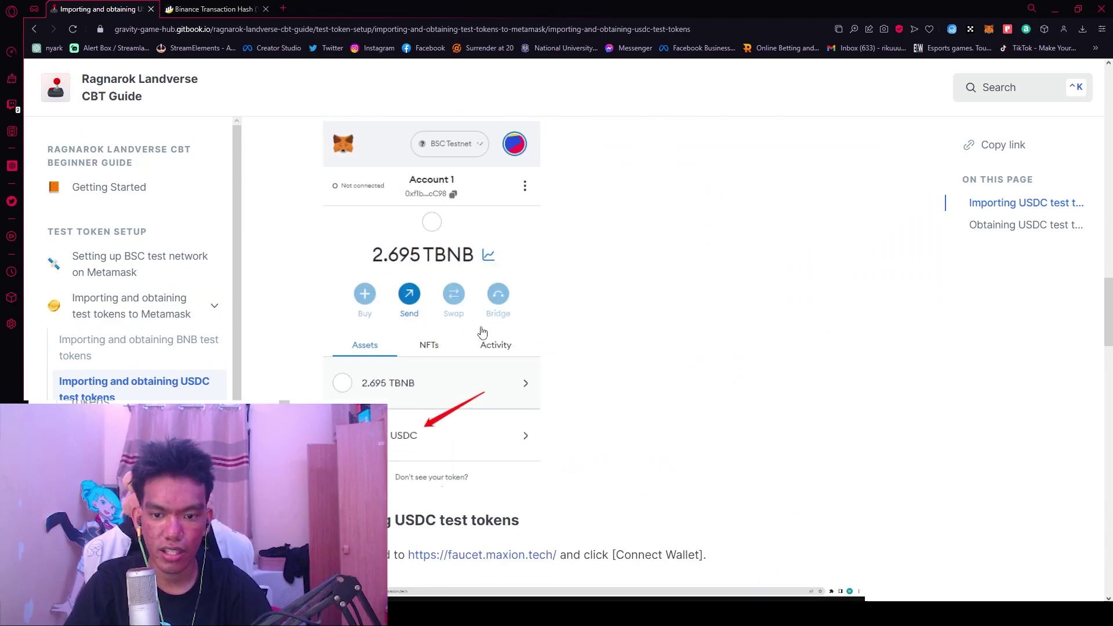
pyautogui.scroll(5, 483, 332)
pyautogui.scroll(2, 482, 332)
pyautogui.scroll(3, 483, 333)
pyautogui.scroll(-3, 483, 330)
pyautogui.scroll(-4, 482, 330)
pyautogui.scroll(-3, 483, 331)
pyautogui.scroll(-2, 480, 331)
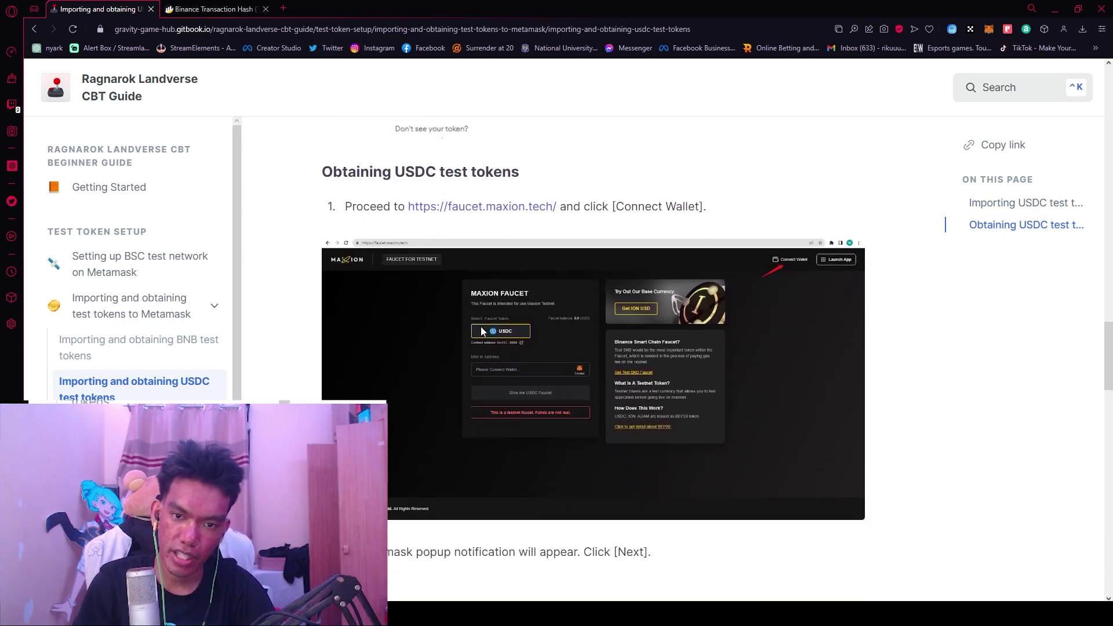
# Step: Load the Maxion faucet site in Chrome and connect Account 1 to it
pyautogui.click(472, 209)
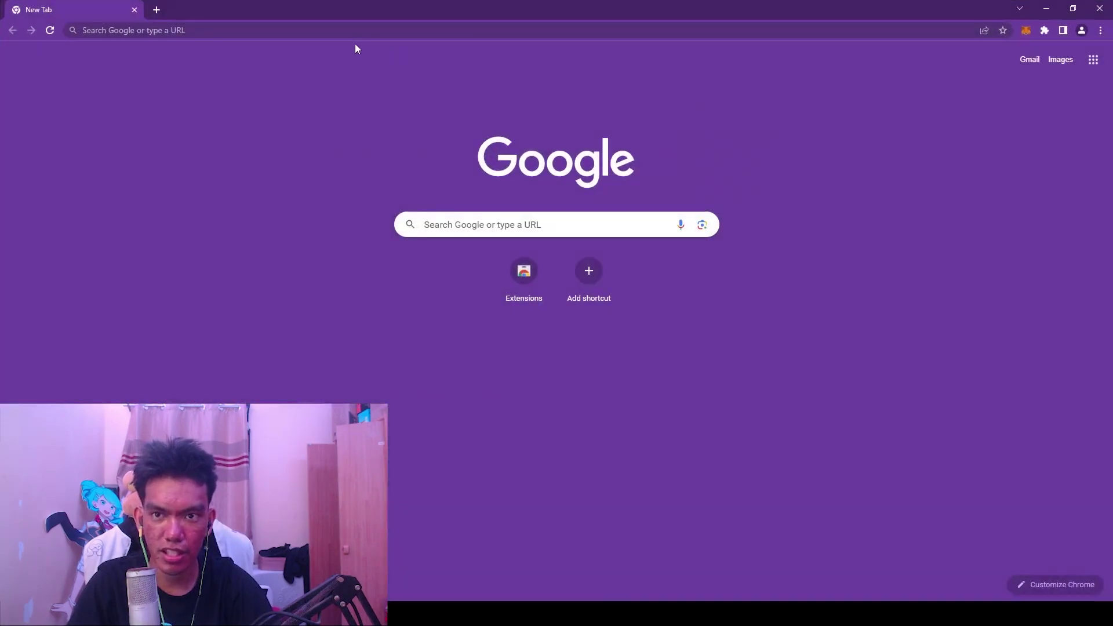
pyautogui.write('https://faucet.maxion.tech')
pyautogui.press('Return')
pyautogui.click(963, 67)
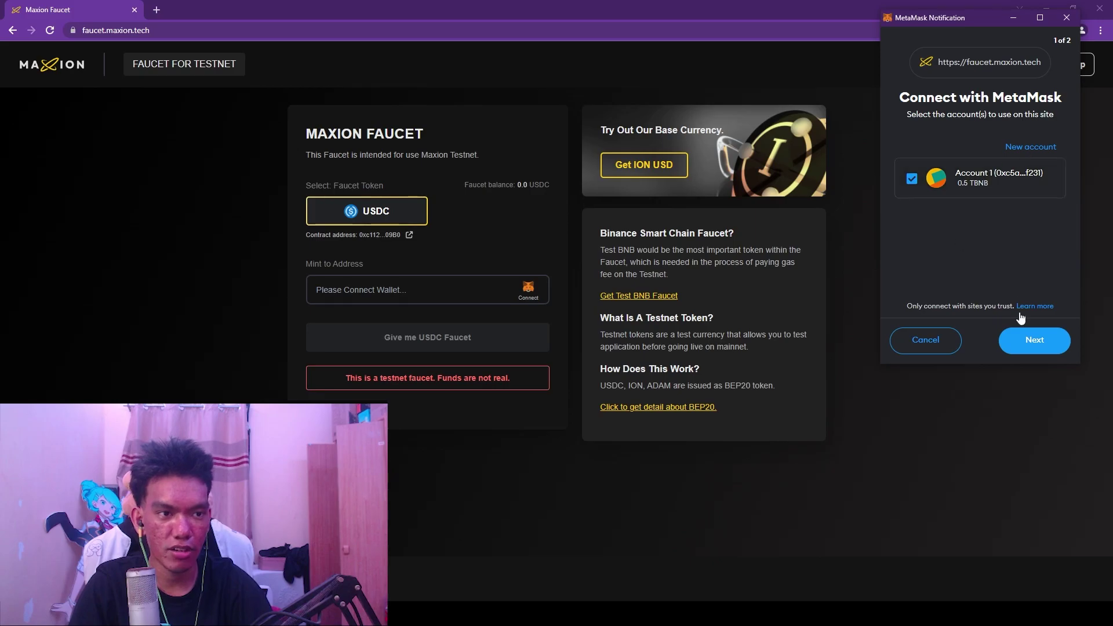
pyautogui.click(1022, 338)
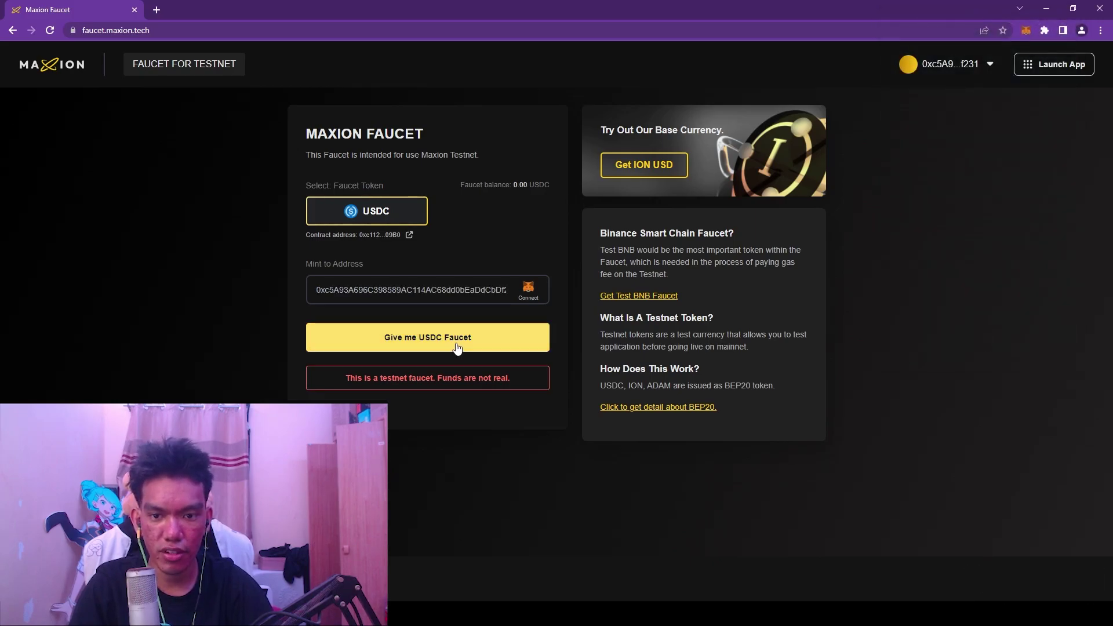
# Step: Claim 100 test USDC, check the token balance, and close the faucet and BscScan tabs
pyautogui.click(458, 347)
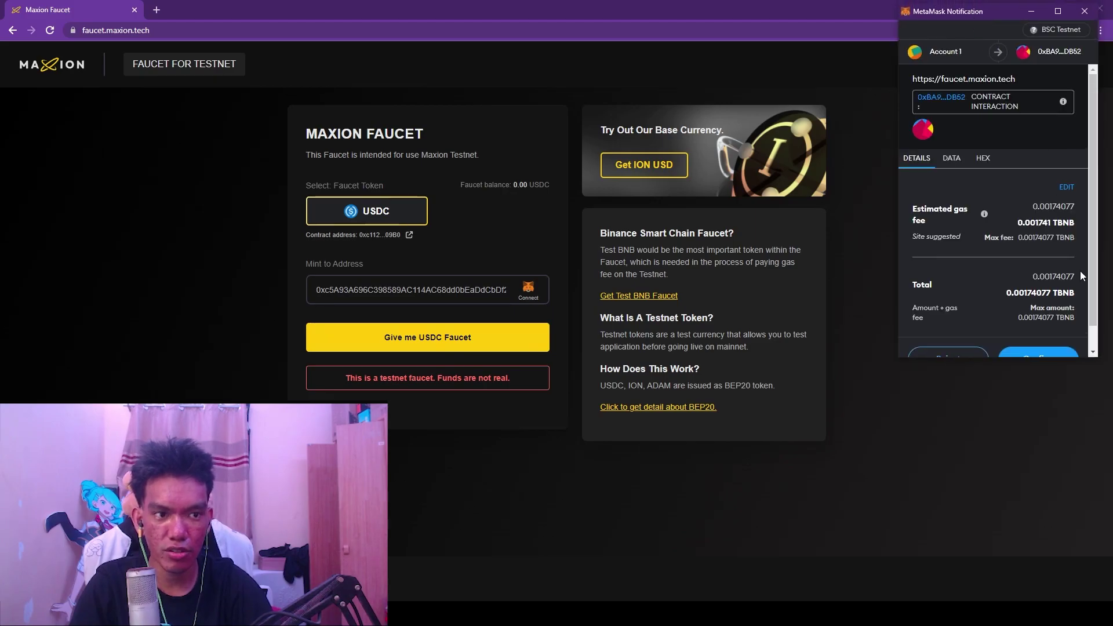
pyautogui.click(1057, 342)
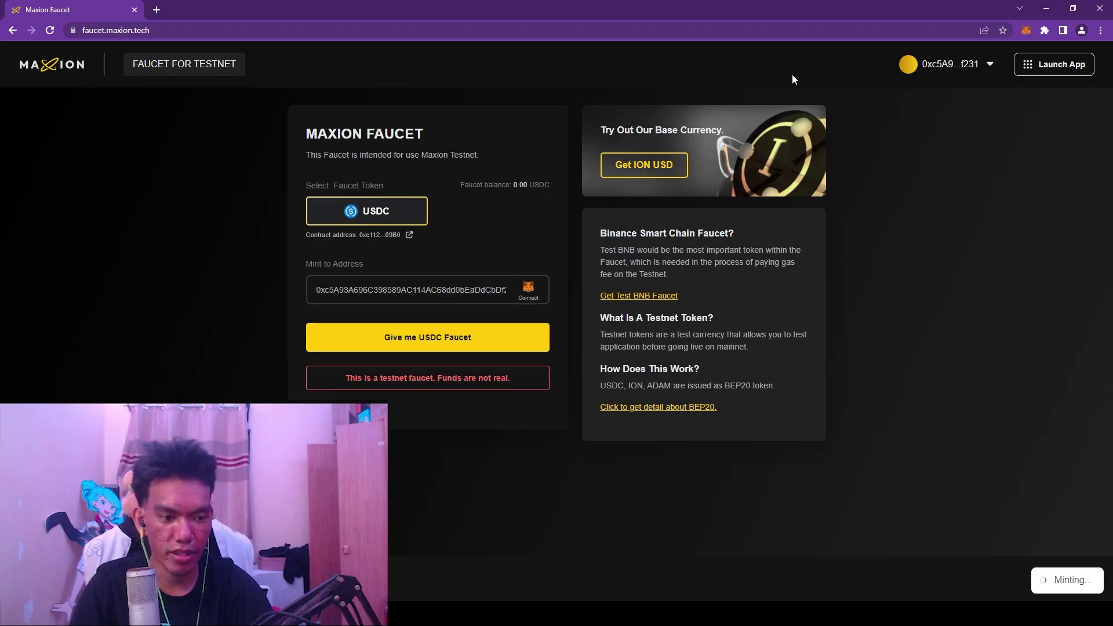
pyautogui.click(1026, 30)
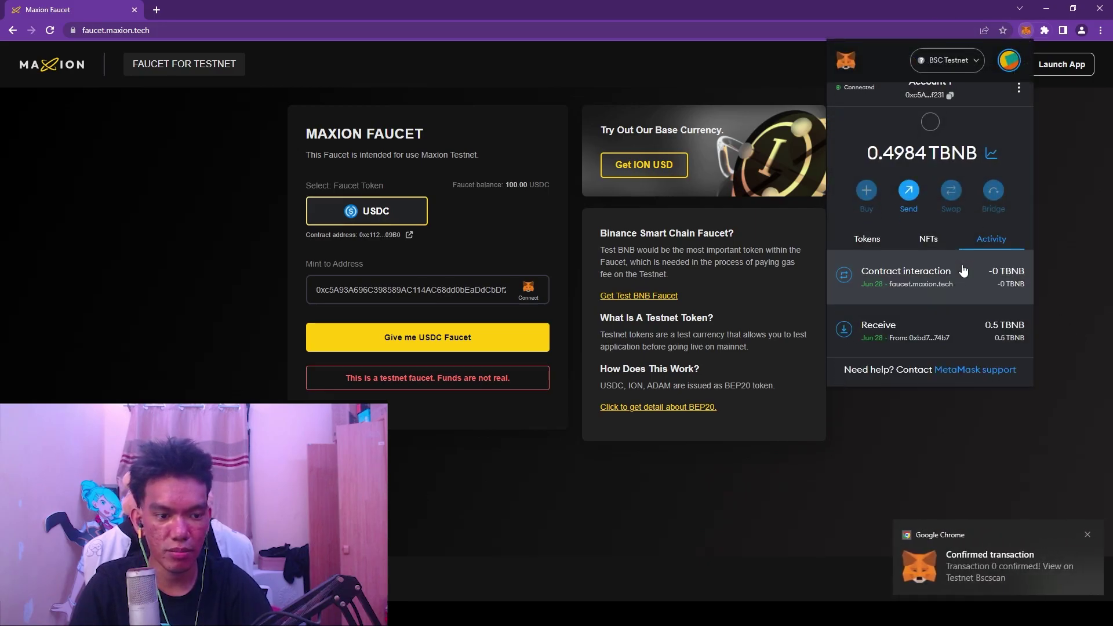
pyautogui.click(867, 238)
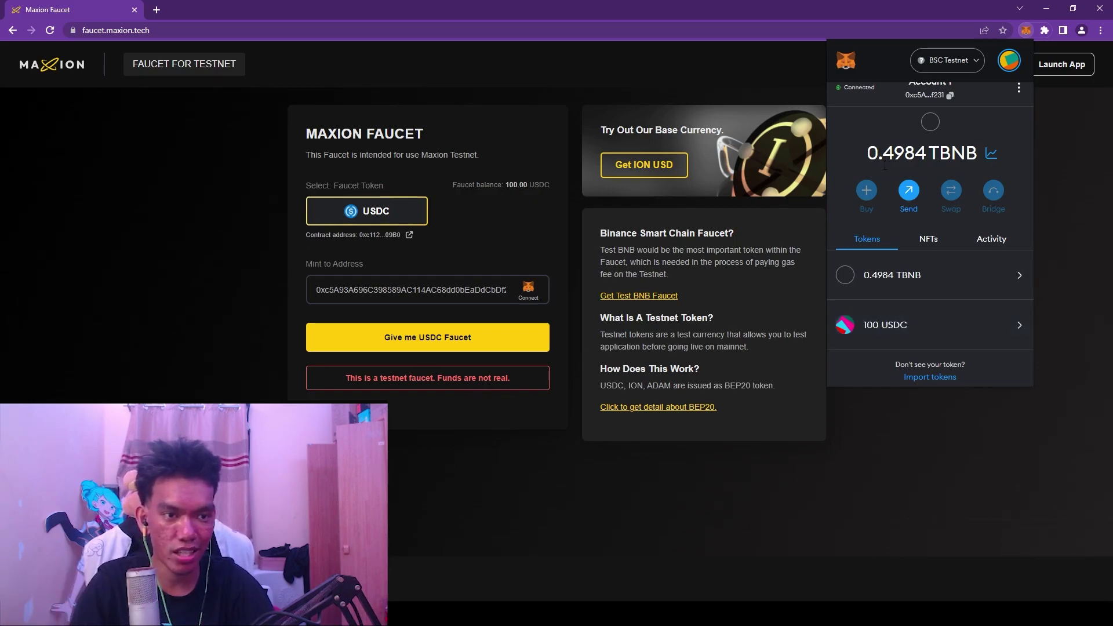
pyautogui.moveTo(952, 191)
pyautogui.scroll(1, 914, 130)
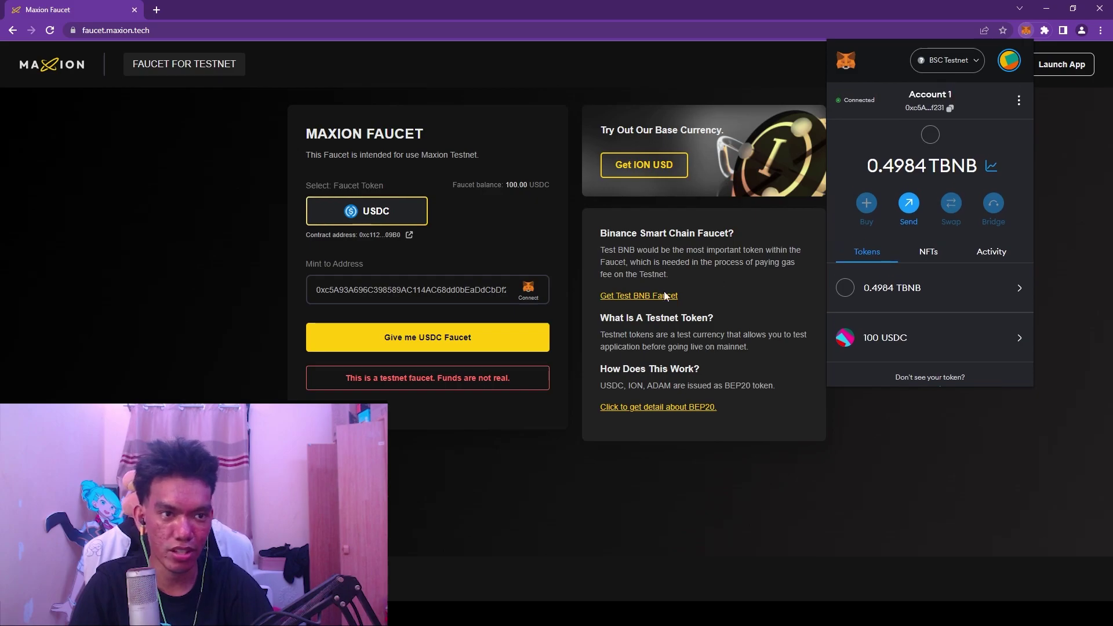
pyautogui.click(1035, 8)
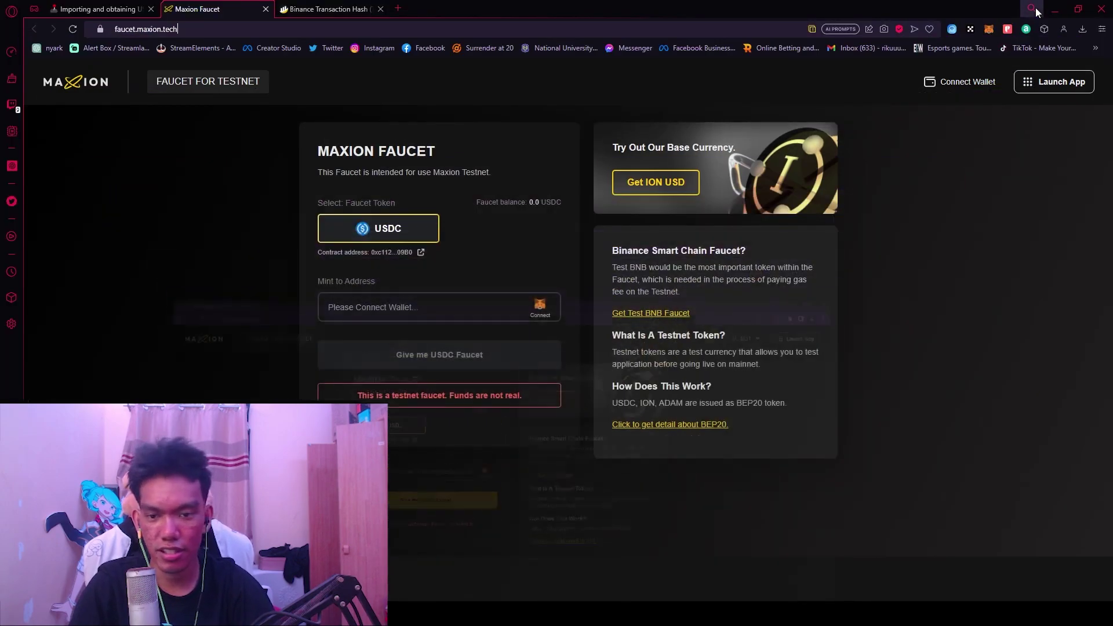
pyautogui.click(264, 10)
pyautogui.click(263, 10)
pyautogui.scroll(-5, 589, 236)
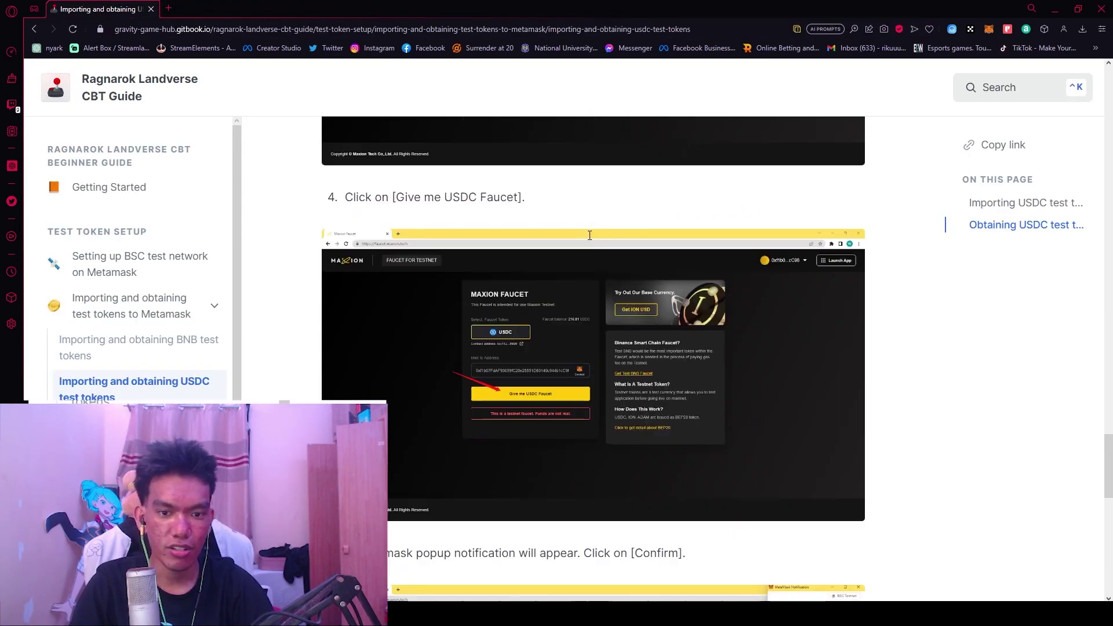
pyautogui.scroll(-5, 590, 235)
pyautogui.scroll(-5, 609, 288)
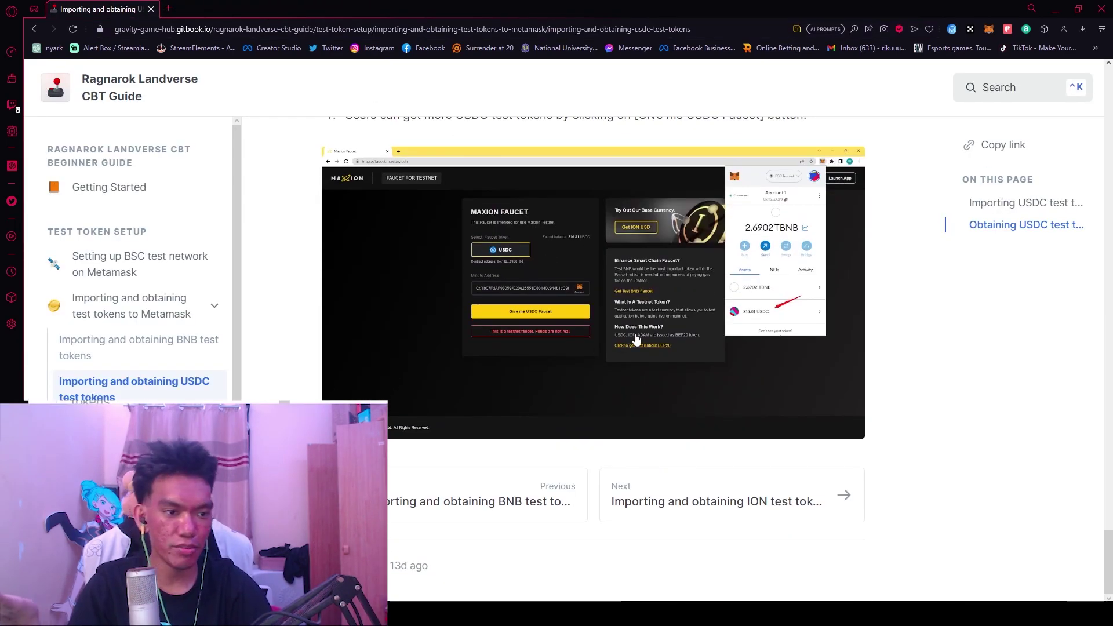
# Step: Copy the ION contract address from the guide and import it as a MetaMask custom token
pyautogui.click(713, 499)
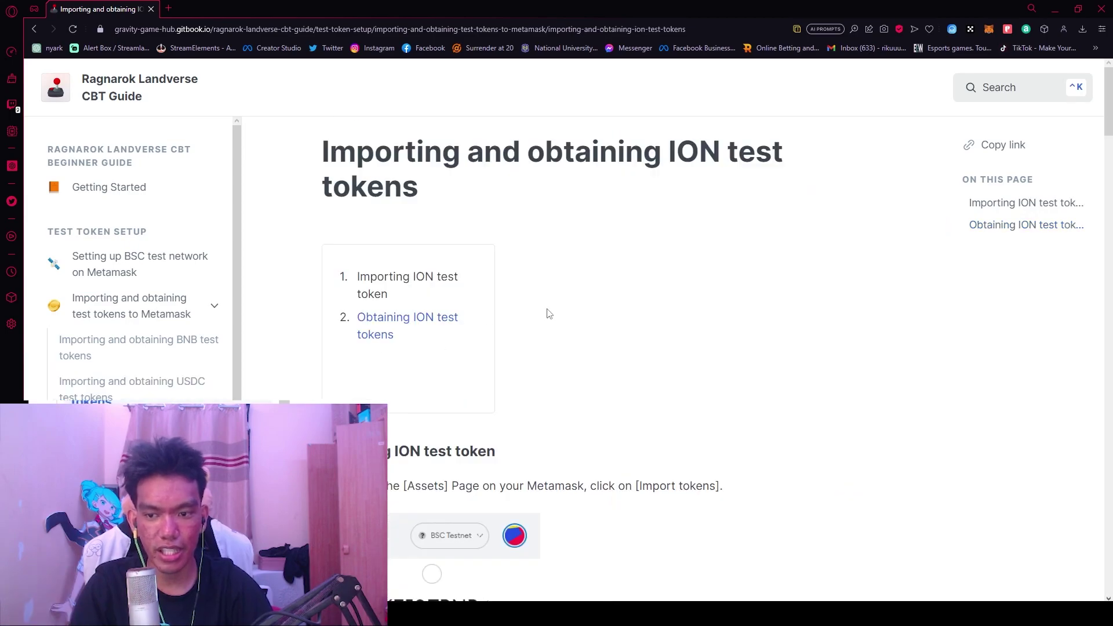
pyautogui.scroll(-5, 547, 313)
pyautogui.scroll(-4, 546, 313)
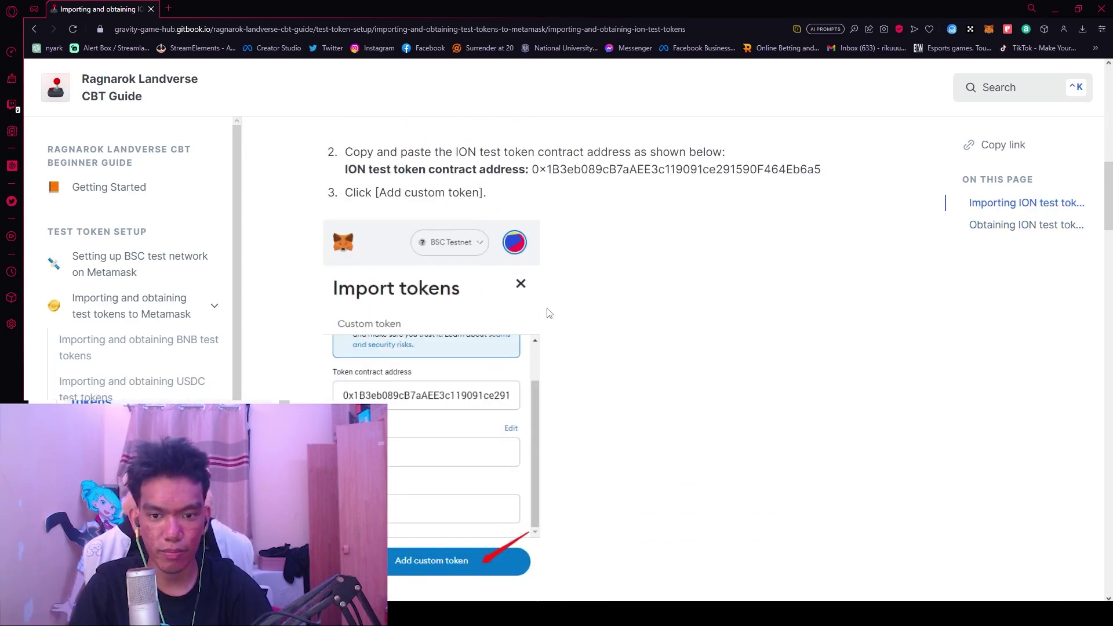
pyautogui.scroll(1, 547, 313)
pyautogui.moveTo(533, 285); pyautogui.dragTo(838, 283)
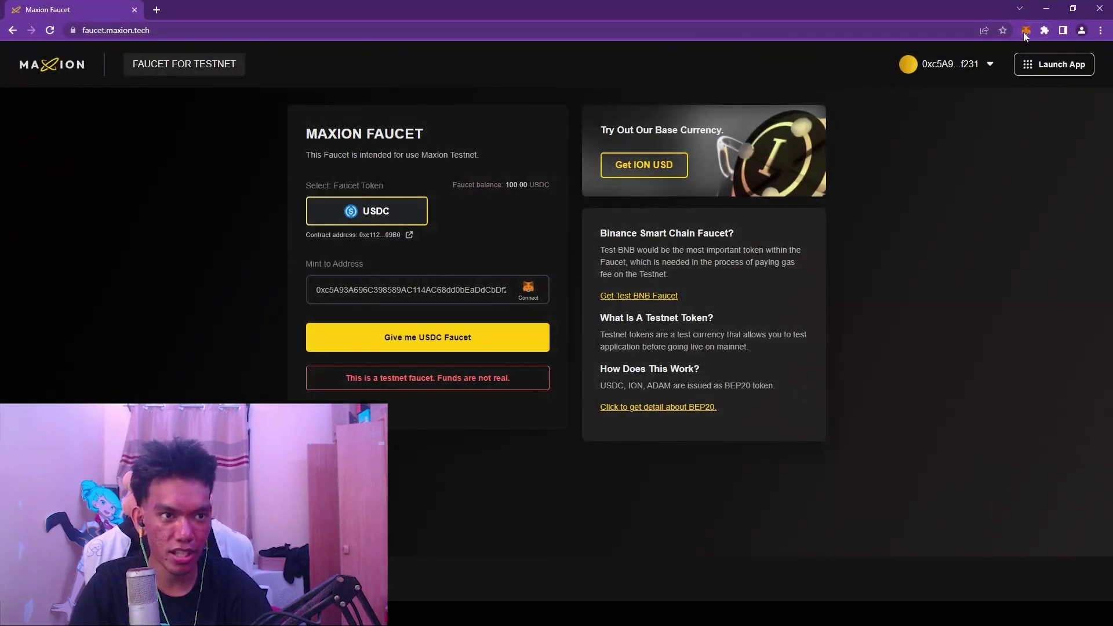
pyautogui.click(1025, 31)
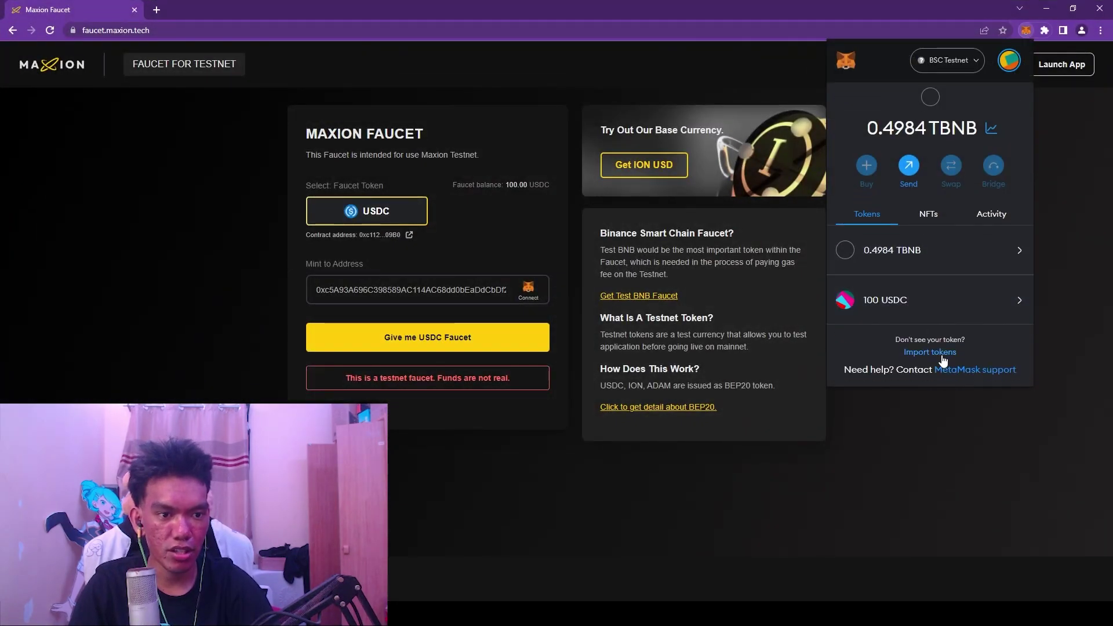
pyautogui.click(941, 351)
pyautogui.hotkey('ctrl', 'v')
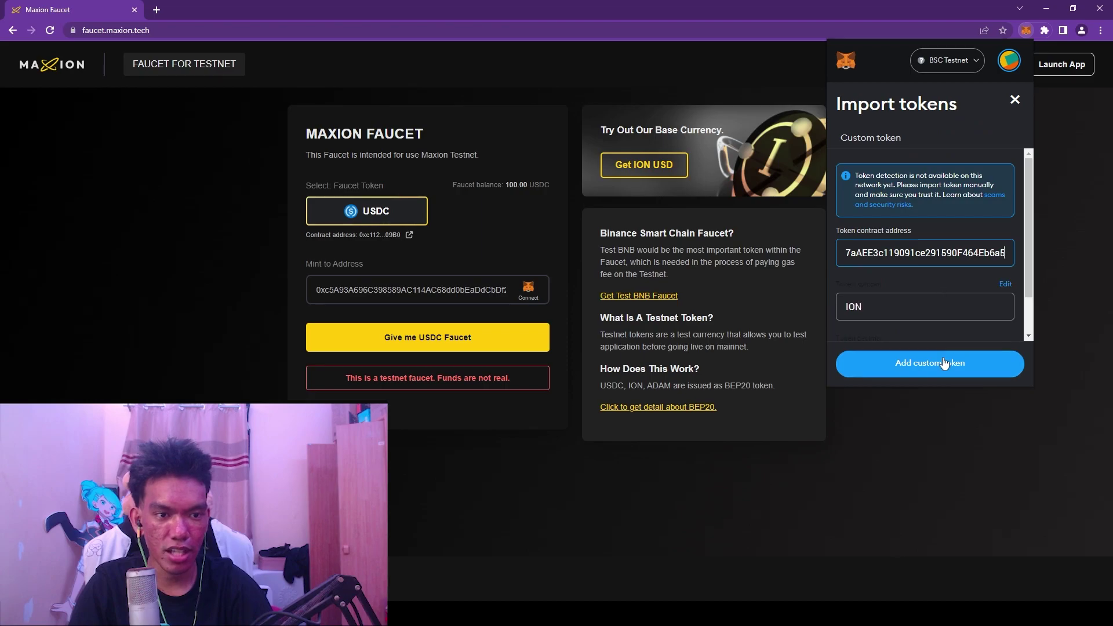
pyautogui.click(924, 364)
pyautogui.click(983, 359)
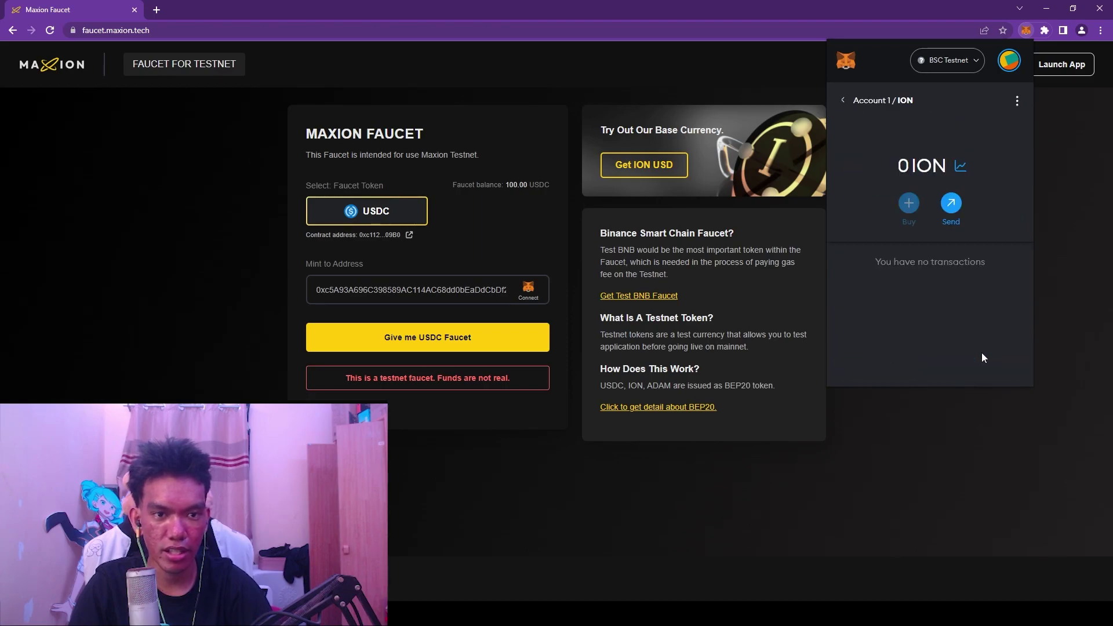
pyautogui.click(844, 98)
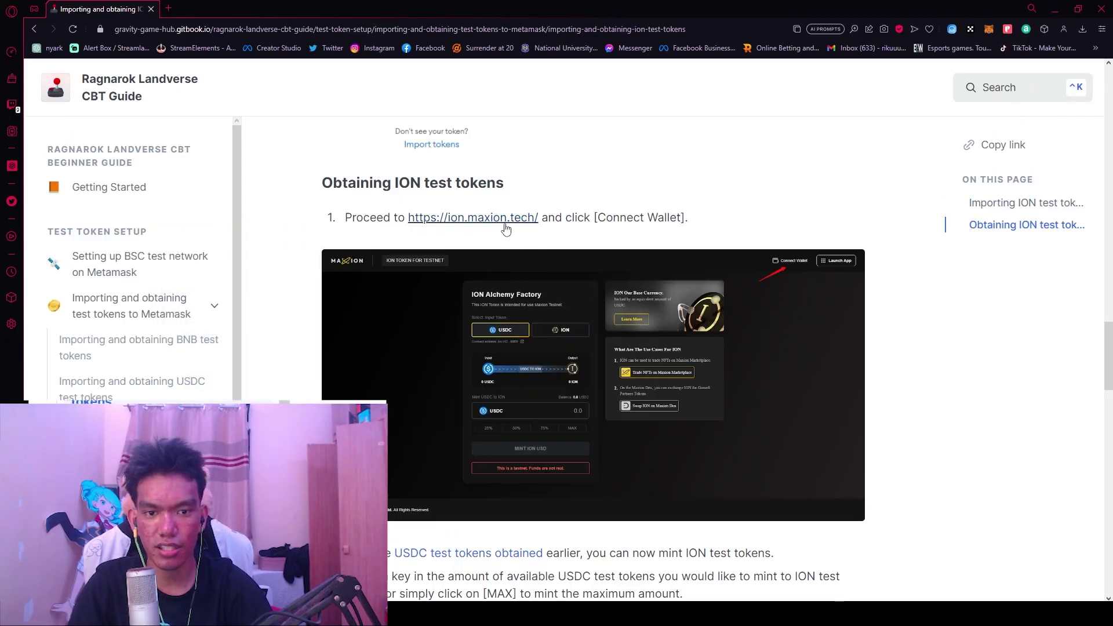
# Step: Load ion.maxion.tech, pick ION as input token, and open Ragnarok Landverse login in a tab
pyautogui.click(500, 217)
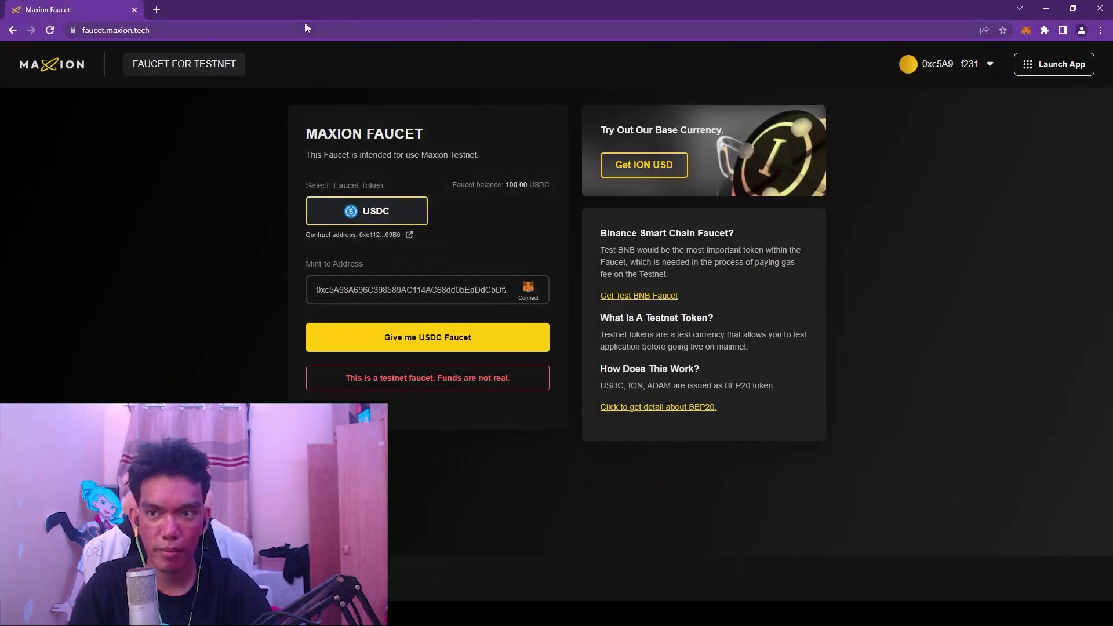
pyautogui.click(305, 30)
pyautogui.write('ion.maxion.tech')
pyautogui.press('Return')
pyautogui.click(507, 206)
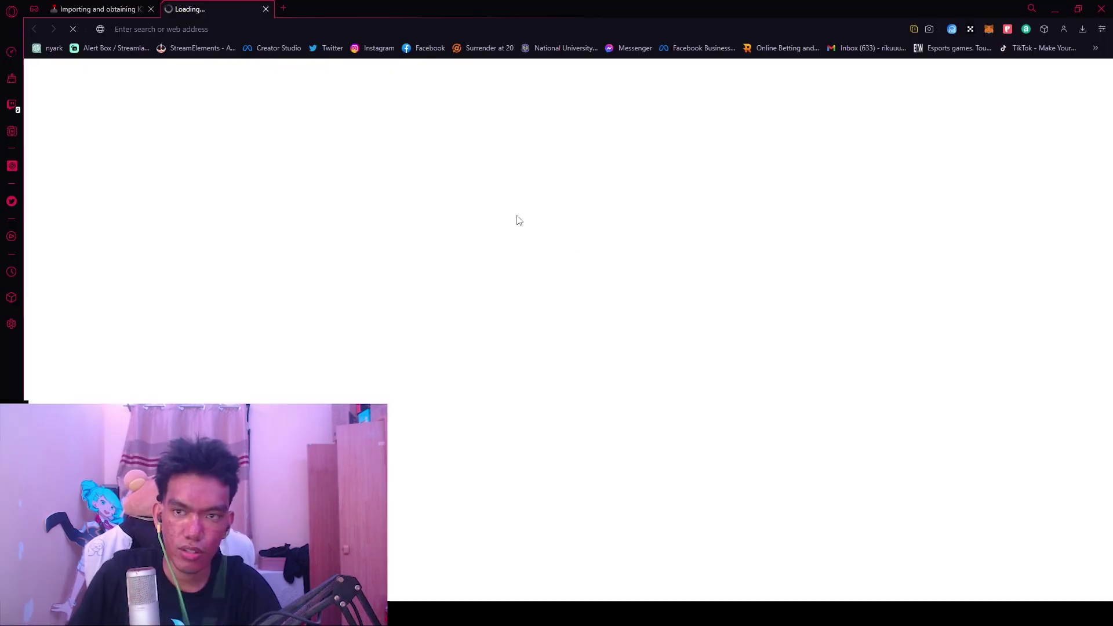
pyautogui.click(252, 29)
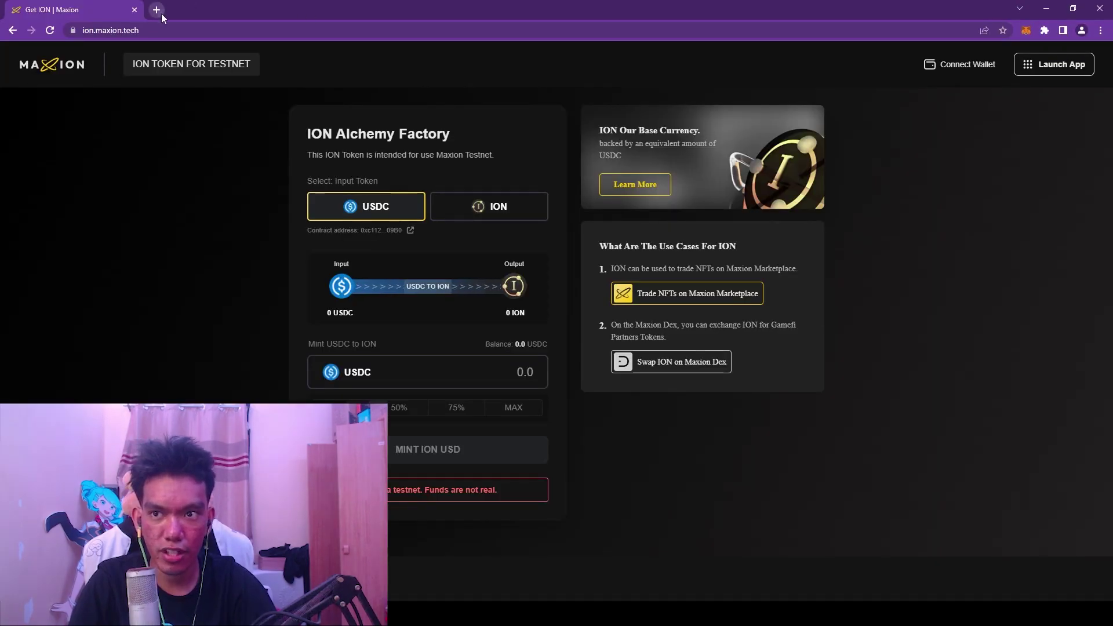
pyautogui.click(161, 13)
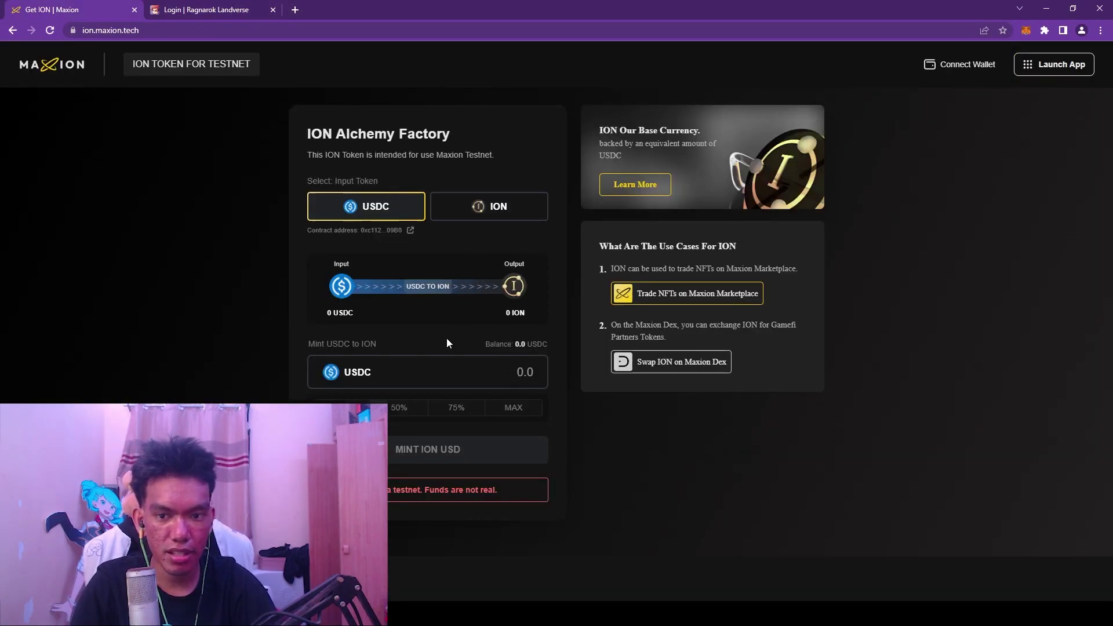
# Step: Reload the ION minting page and connect the MetaMask wallet to it
pyautogui.click(1026, 29)
pyautogui.press('Escape')
pyautogui.write('100')
pyautogui.press('F5')
pyautogui.click(960, 73)
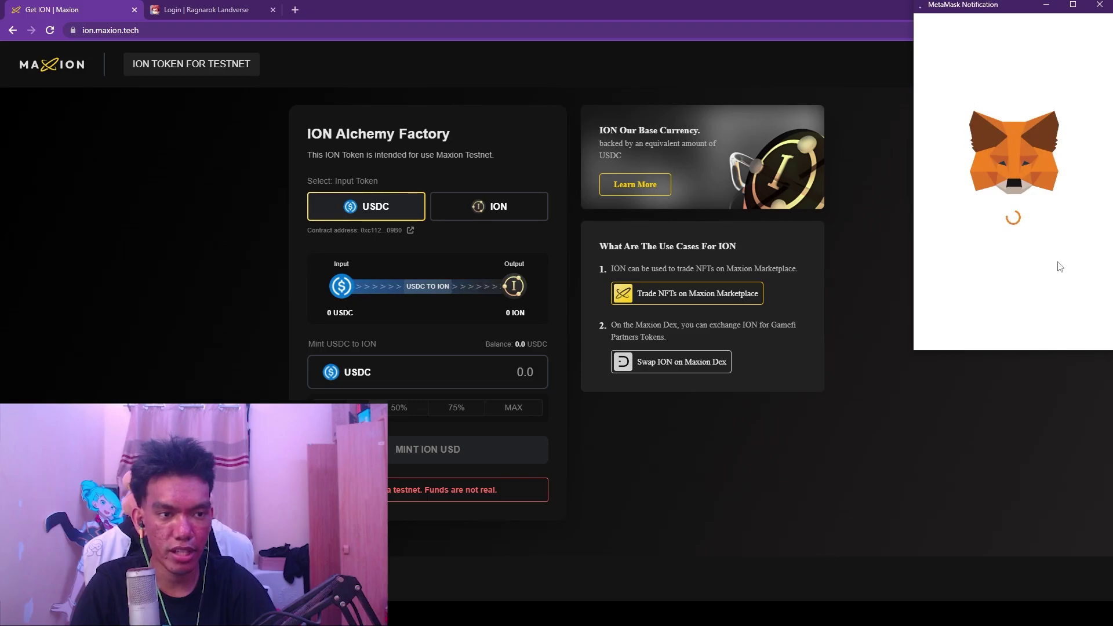
pyautogui.click(1062, 328)
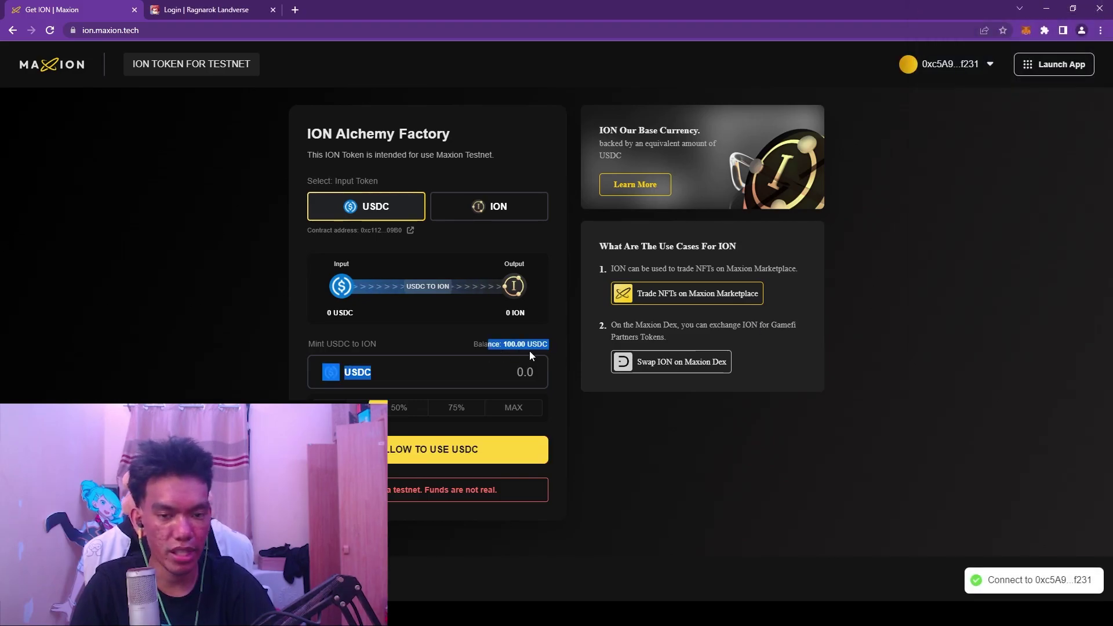
# Step: Approve the maximum USDC spending cap and mint ION from 100 USDC
pyautogui.moveTo(494, 344); pyautogui.dragTo(537, 354)
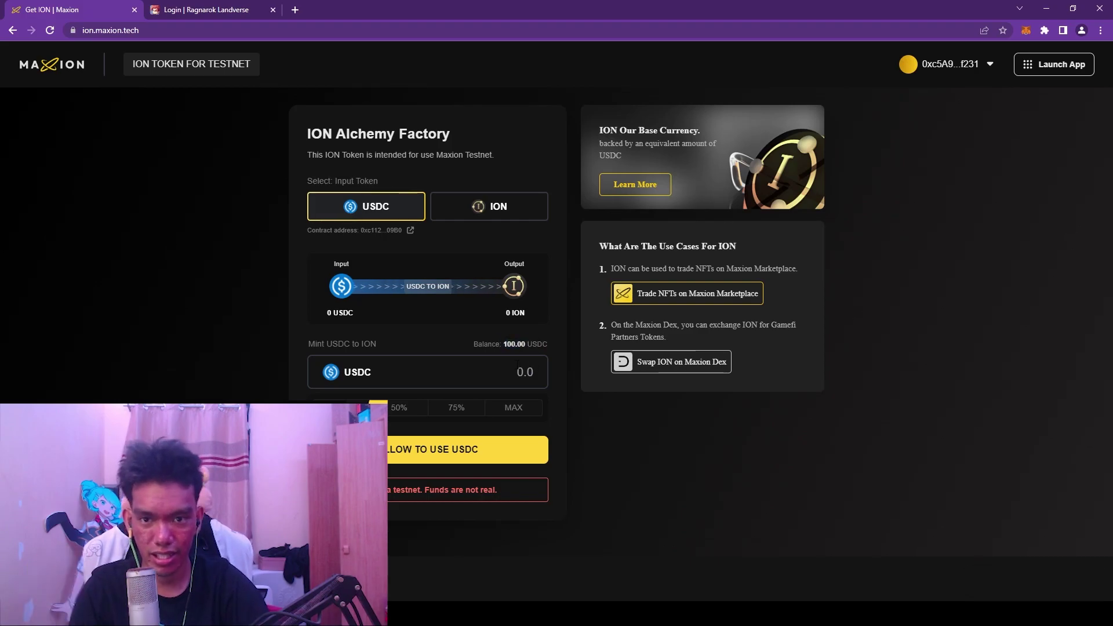
pyautogui.click(512, 449)
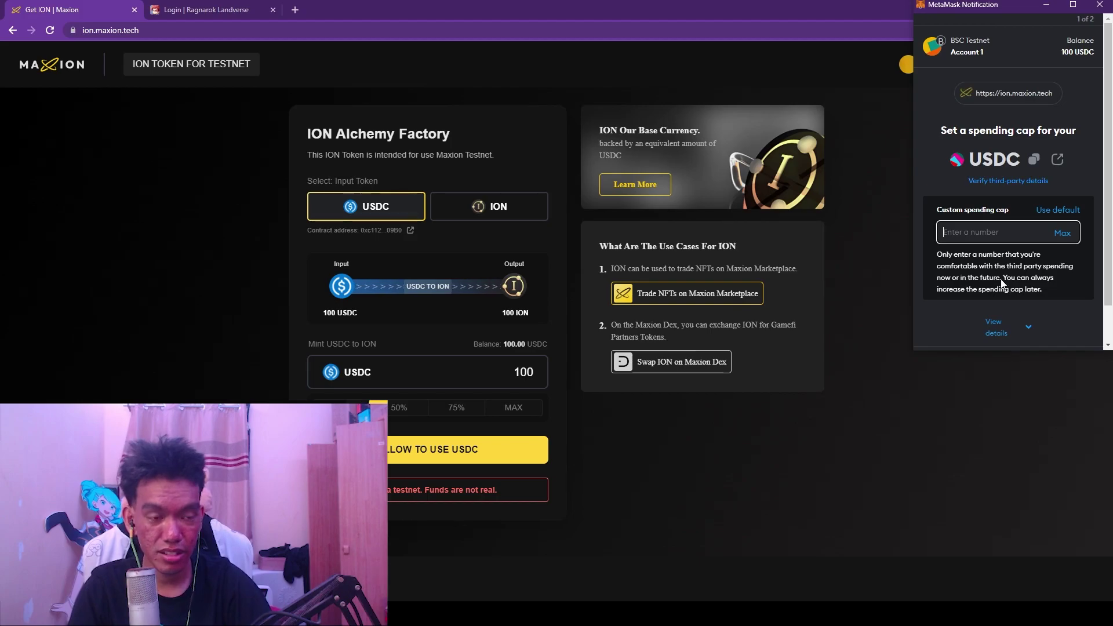
pyautogui.click(1062, 230)
pyautogui.click(1061, 230)
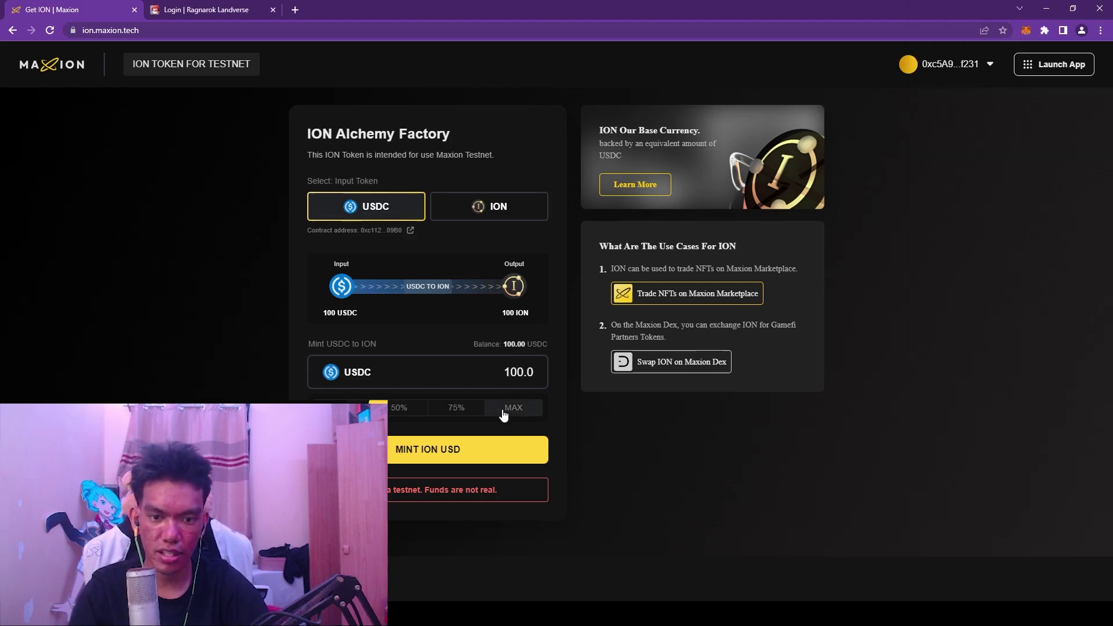
pyautogui.click(509, 447)
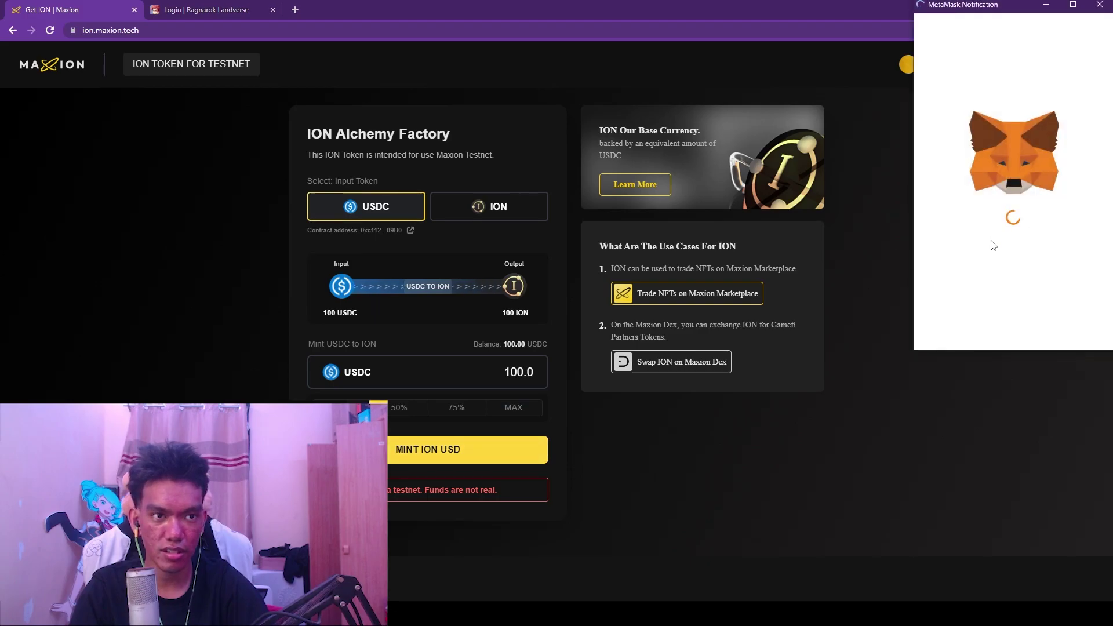
pyautogui.click(1052, 324)
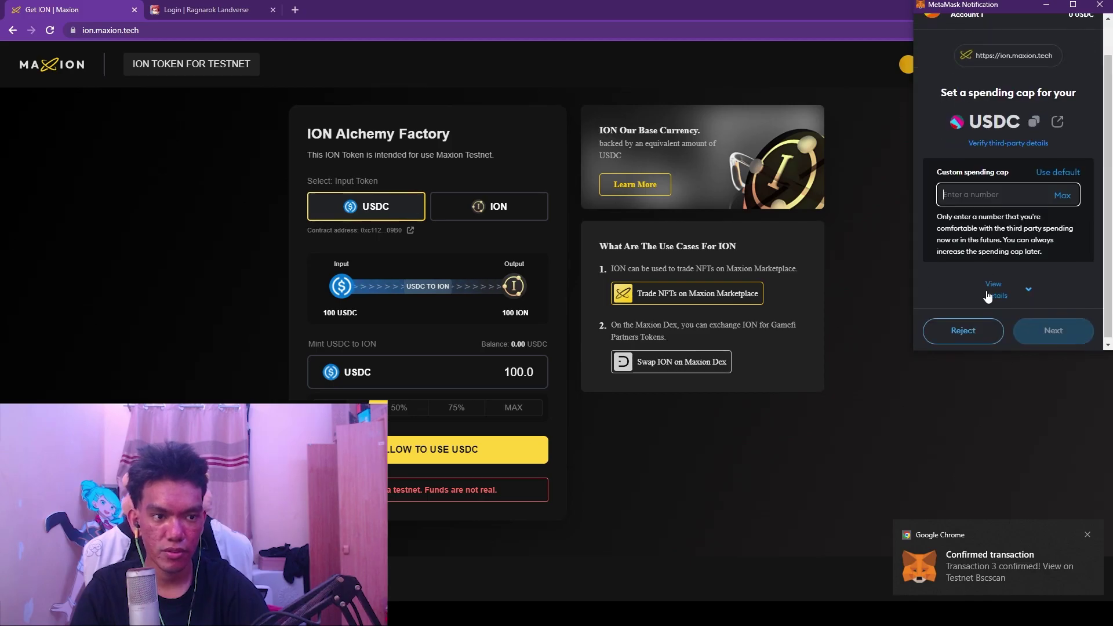
# Step: Confirm the 100 ION balance in MetaMask and switch to the Ragnarok Landverse tab
pyautogui.click(1067, 176)
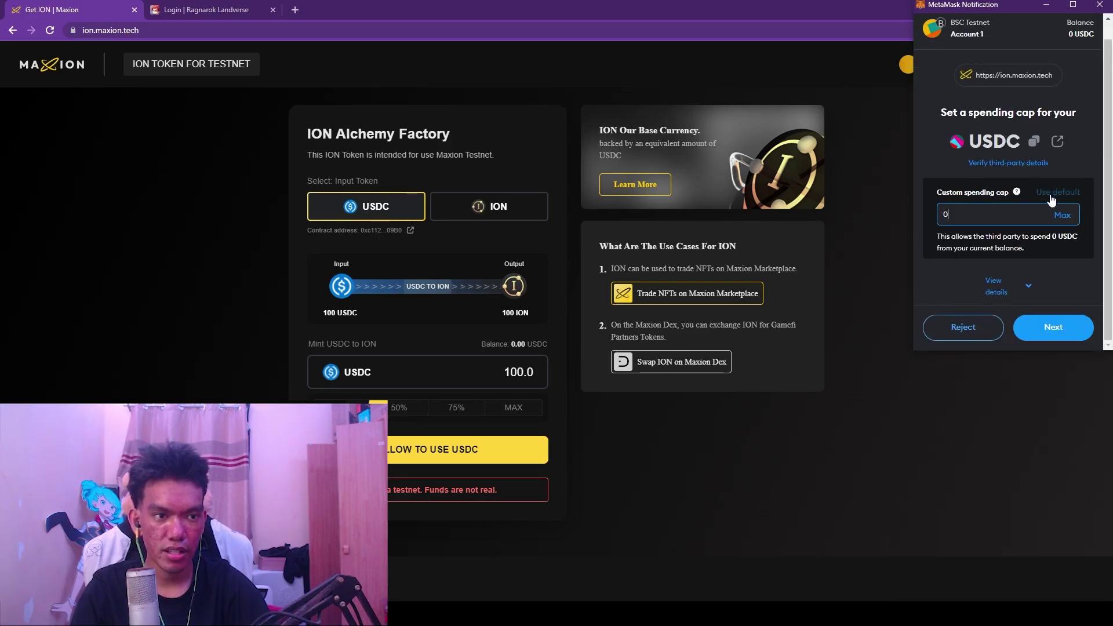
pyautogui.write('100')
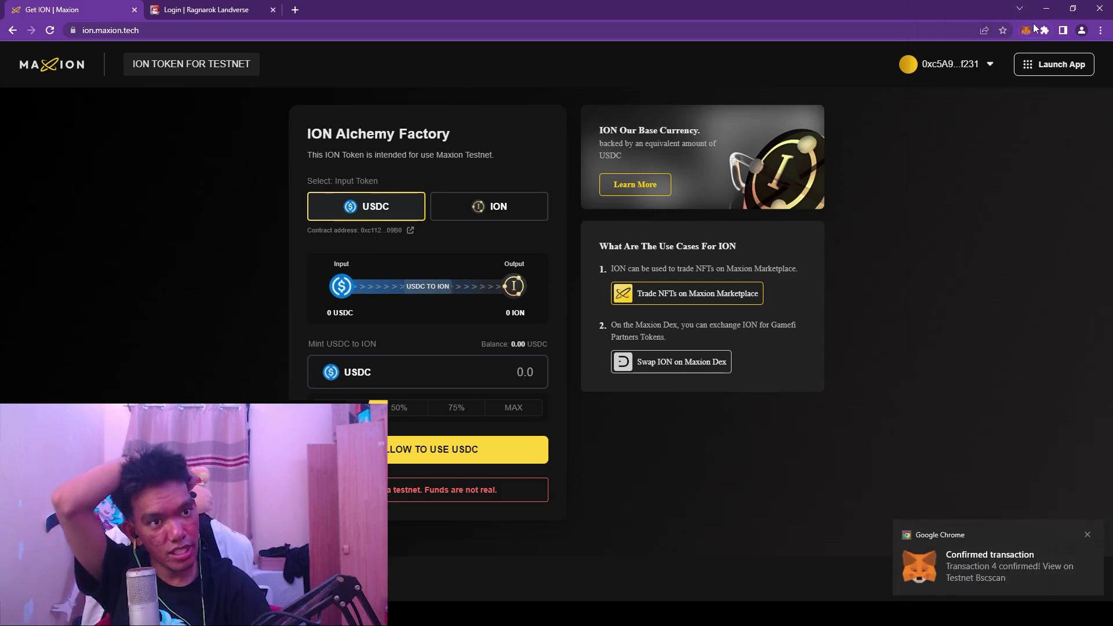
pyautogui.click(1028, 29)
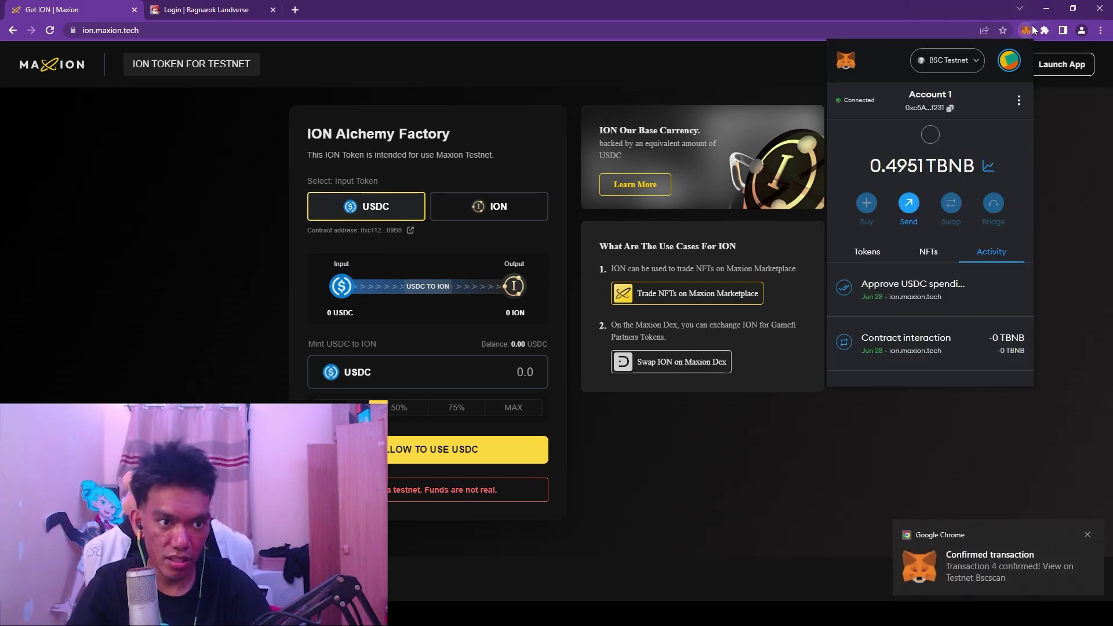
pyautogui.click(864, 252)
pyautogui.scroll(-1, 940, 258)
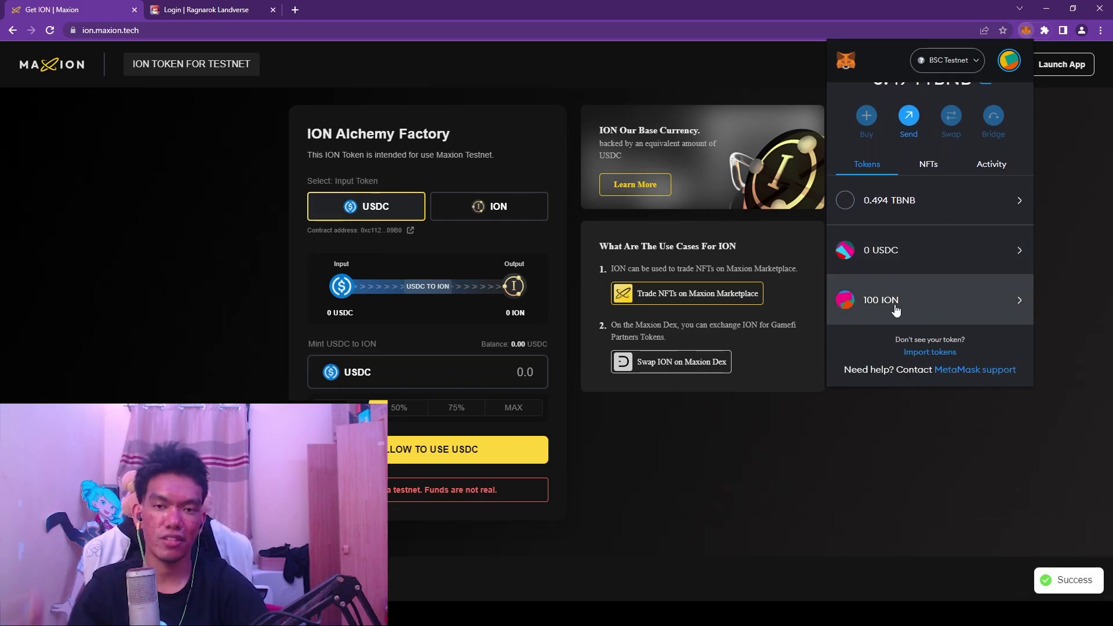
pyautogui.hotkey('ctrl', 'Tab')
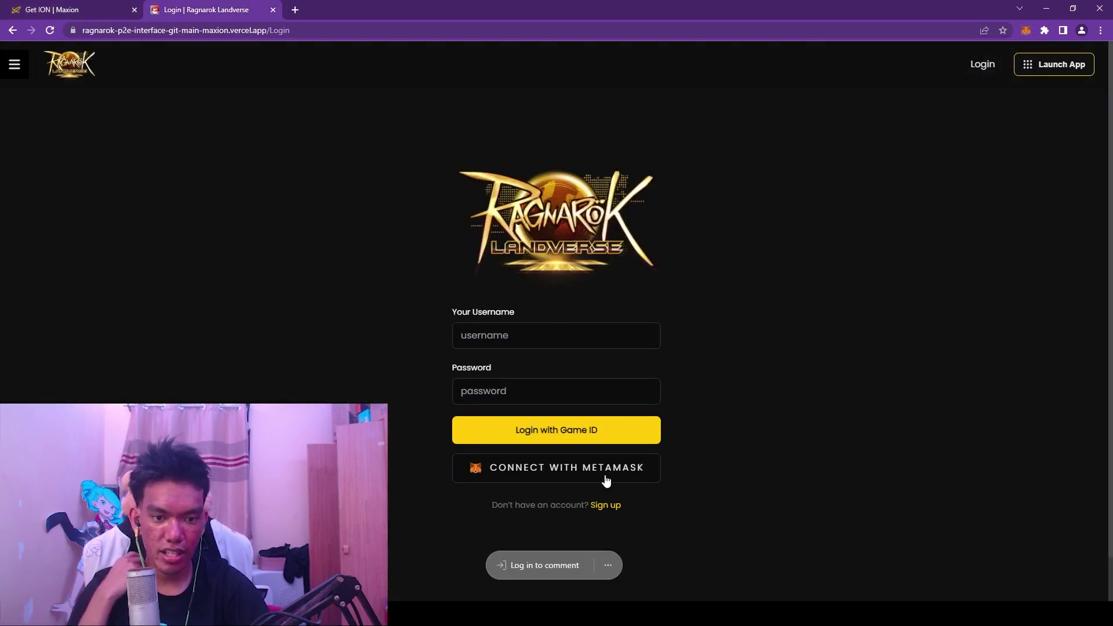
# Step: Connect MetaMask Account 1 to the Ragnarok Landverse login page, then return to the Maxion ION tab
pyautogui.click(606, 469)
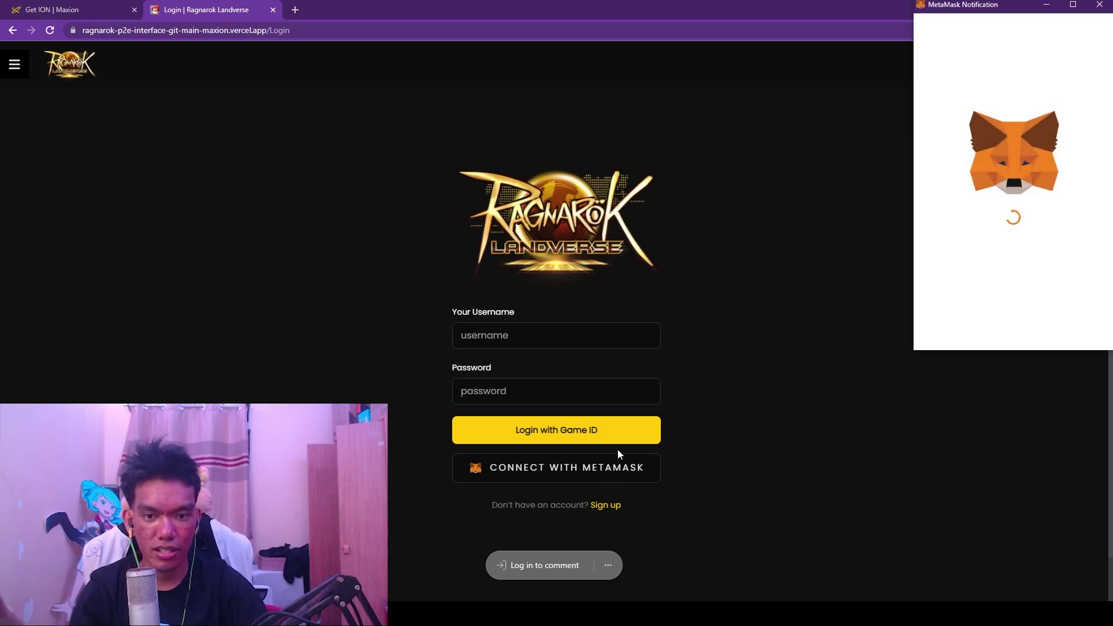
pyautogui.click(1080, 333)
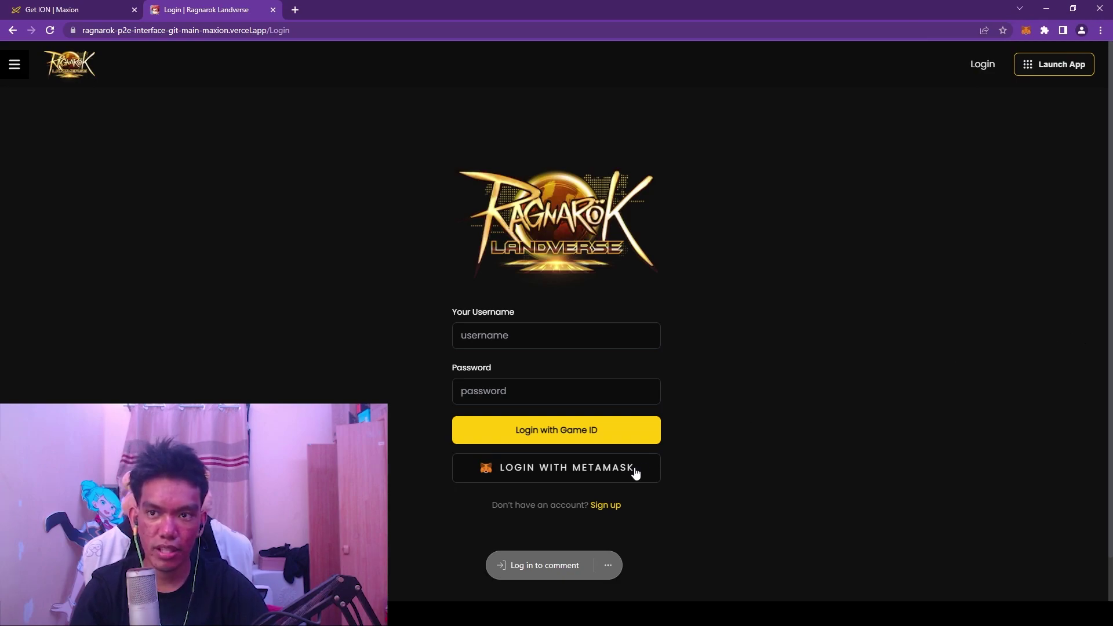
pyautogui.click(537, 337)
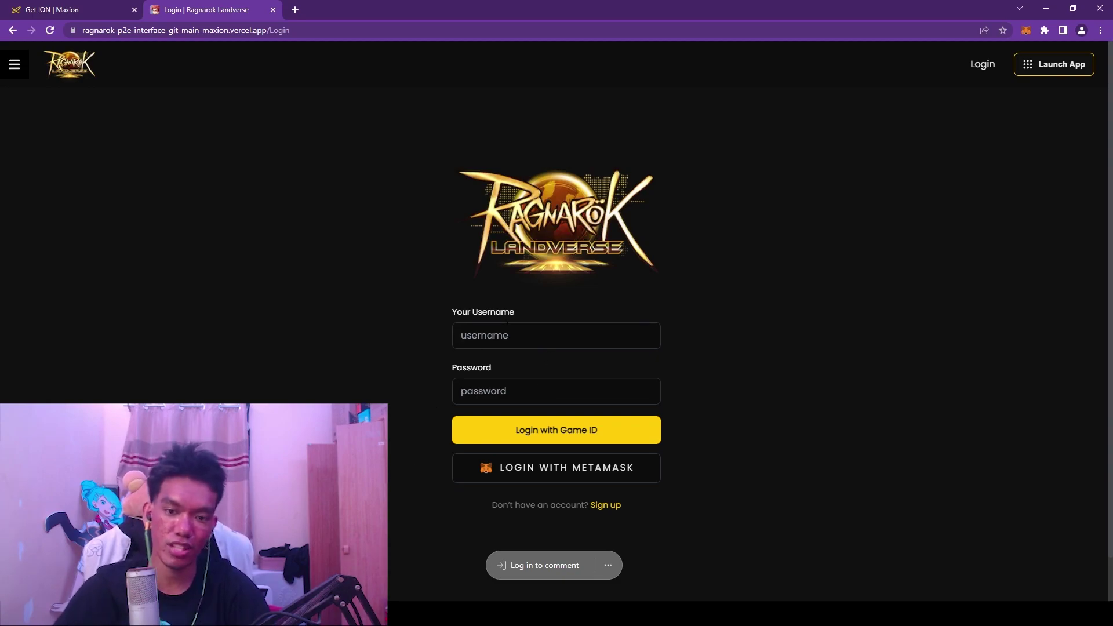
pyautogui.hotkey('ctrl', 'shift', 'Tab')
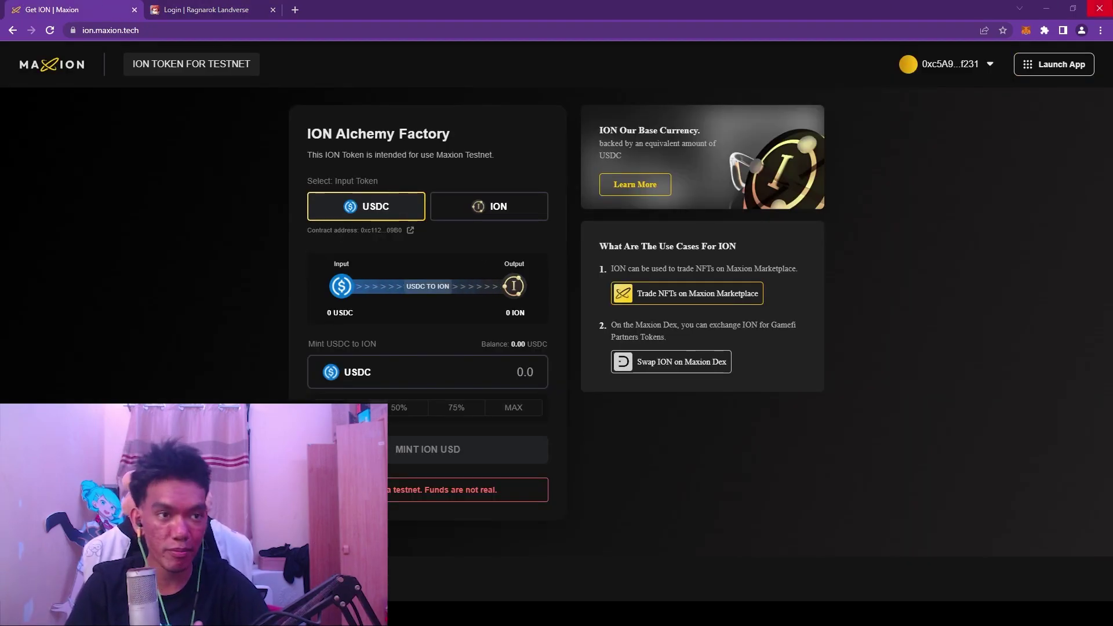
# Step: Select the ADAM test token contract address on the GitBook guide's obtaining ADAM page
pyautogui.hotkey('alt', 'Tab')
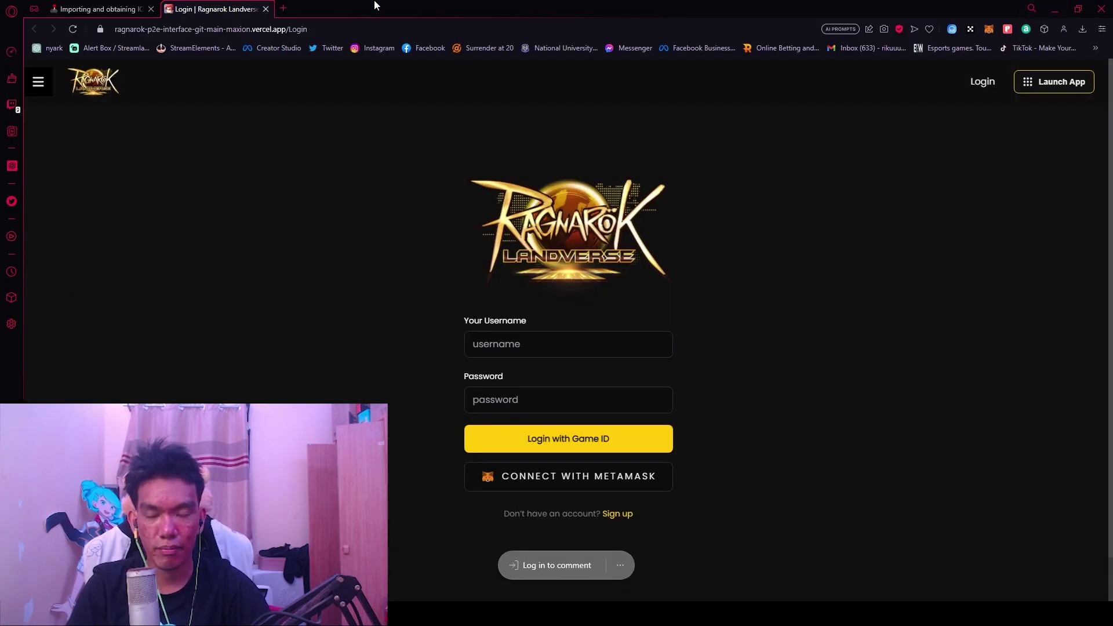
pyautogui.click(97, 9)
pyautogui.scroll(-3, 175, 313)
pyautogui.click(186, 324)
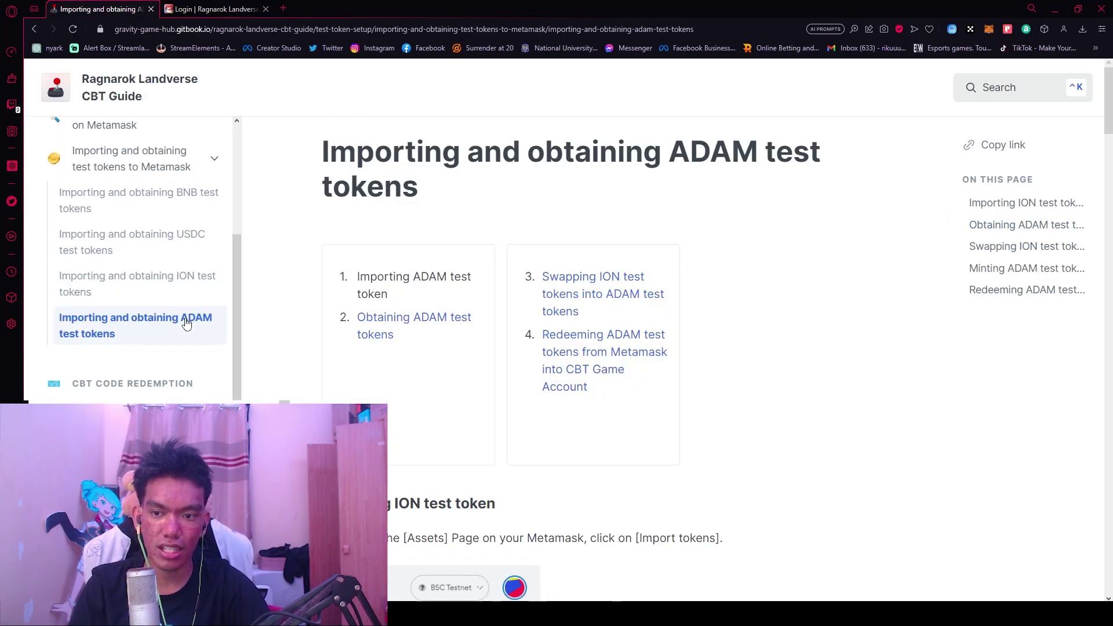
pyautogui.scroll(-3, 465, 338)
pyautogui.scroll(3, 468, 344)
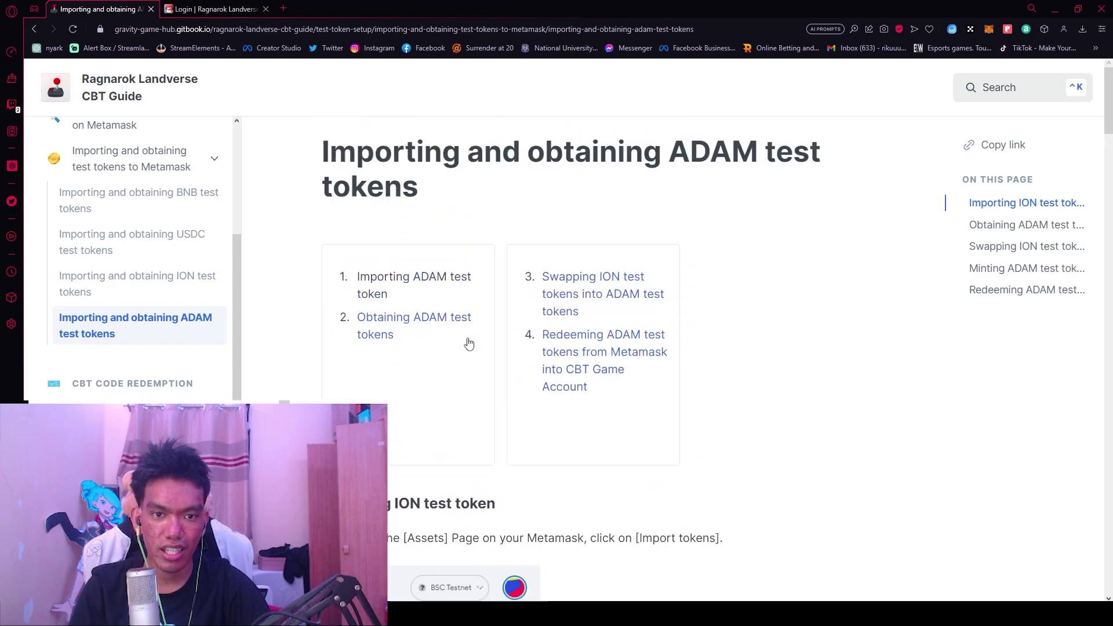
pyautogui.scroll(-5, 469, 345)
pyautogui.scroll(-2, 468, 343)
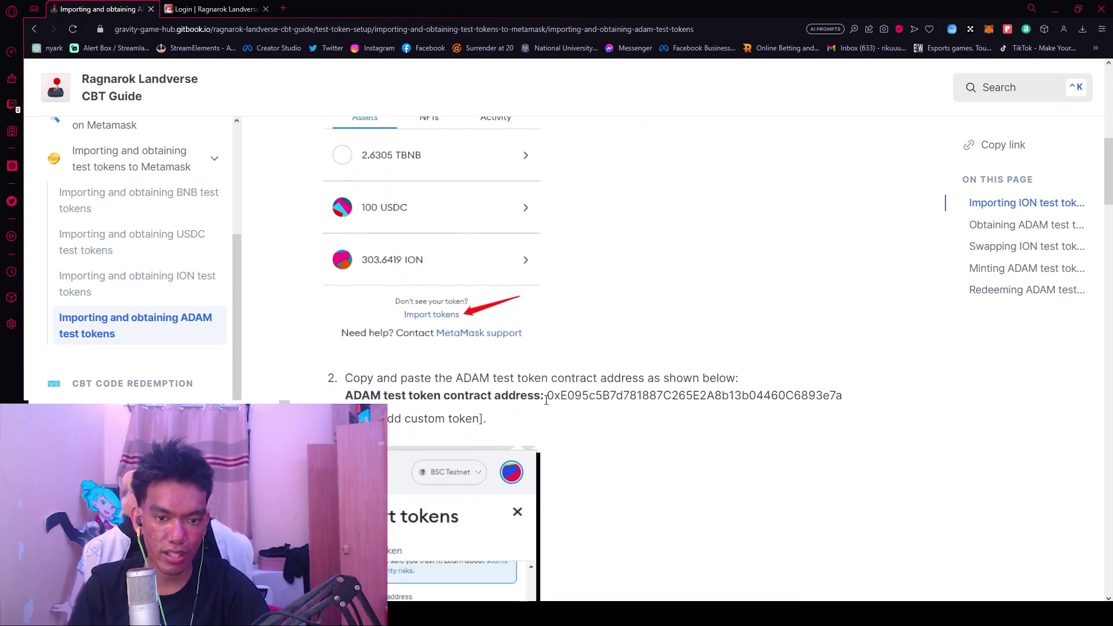
pyautogui.moveTo(546, 397)
pyautogui.mouseDown()
pyautogui.moveTo(843, 398)
pyautogui.moveTo(519, 391)
pyautogui.mouseUp()
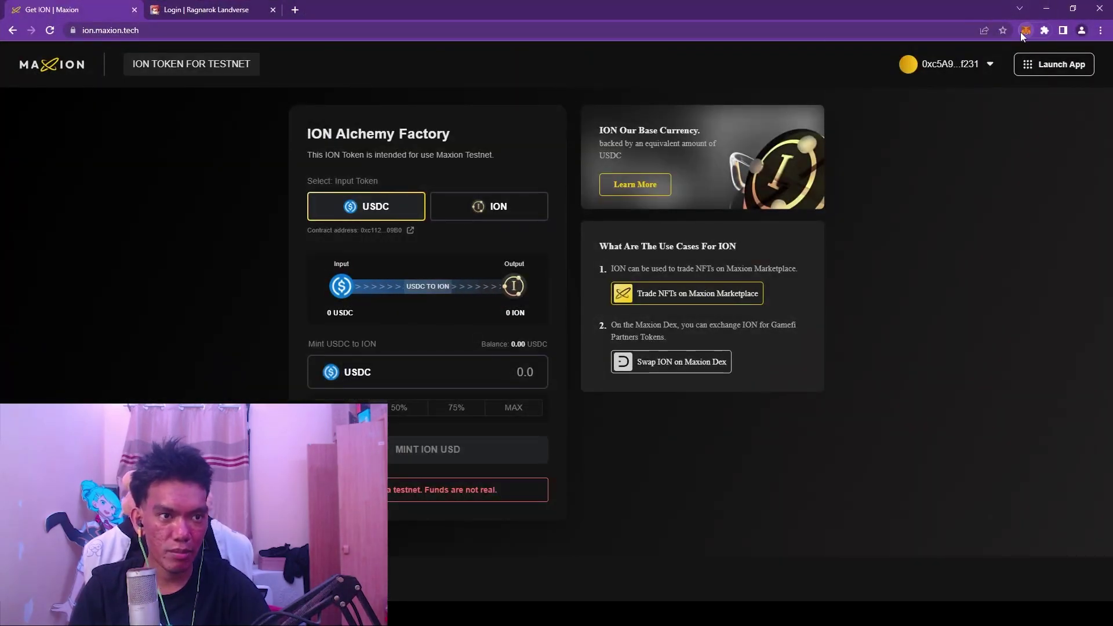
# Step: Import ADAM into MetaMask as a custom token using the pasted contract address
pyautogui.click(1026, 30)
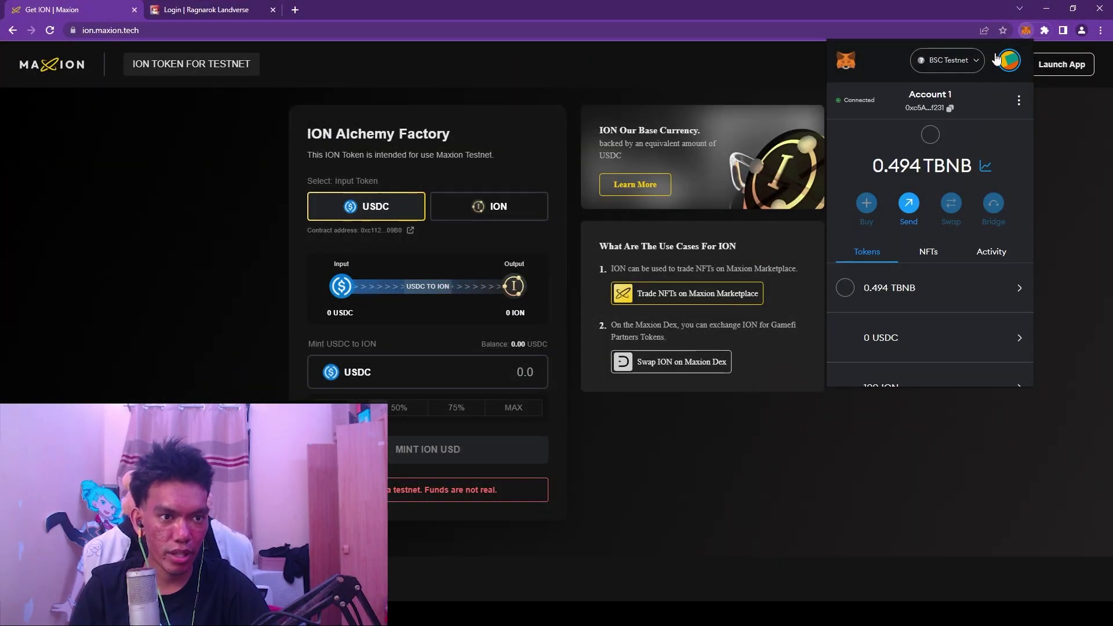
pyautogui.scroll(-3, 930, 261)
pyautogui.click(932, 355)
pyautogui.click(916, 252)
pyautogui.hotkey('ctrl', 'v')
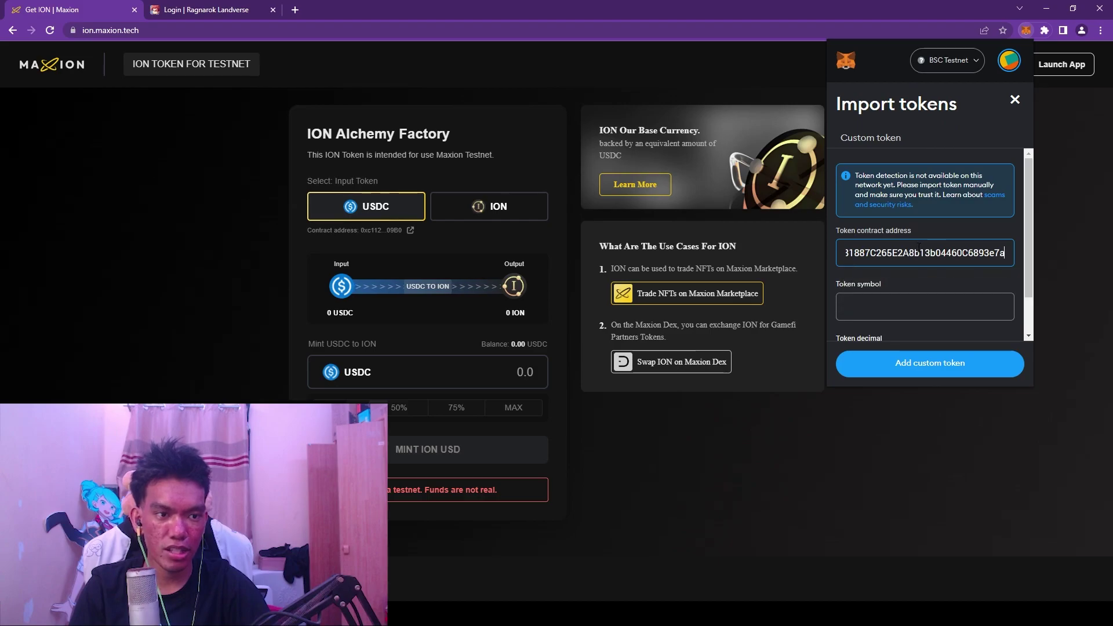
pyautogui.click(963, 362)
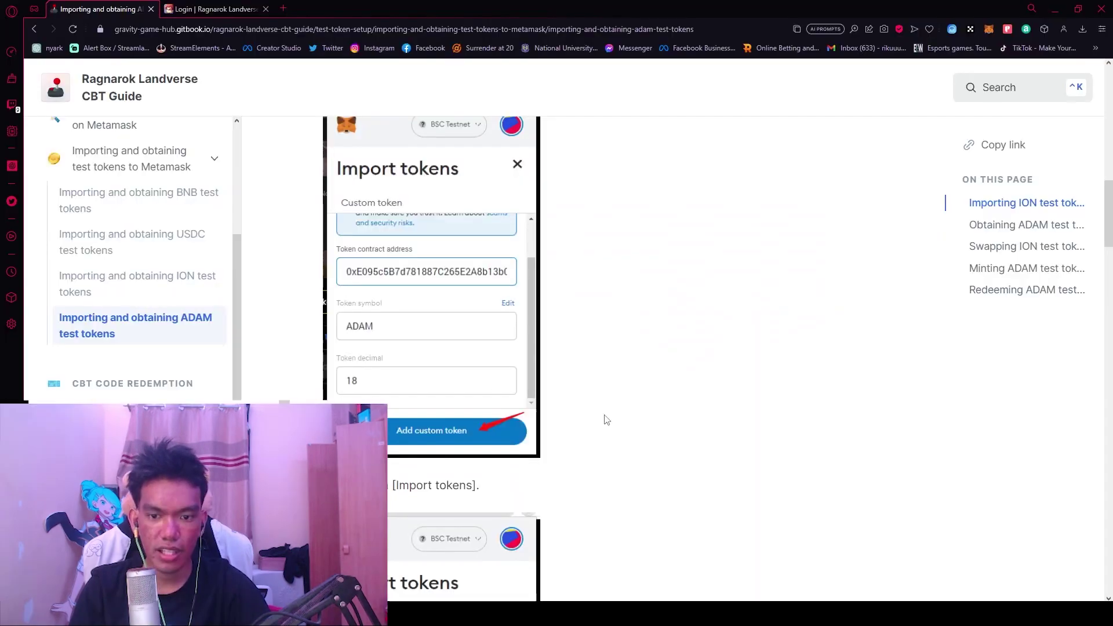
pyautogui.scroll(-5, 605, 421)
pyautogui.scroll(-5, 605, 420)
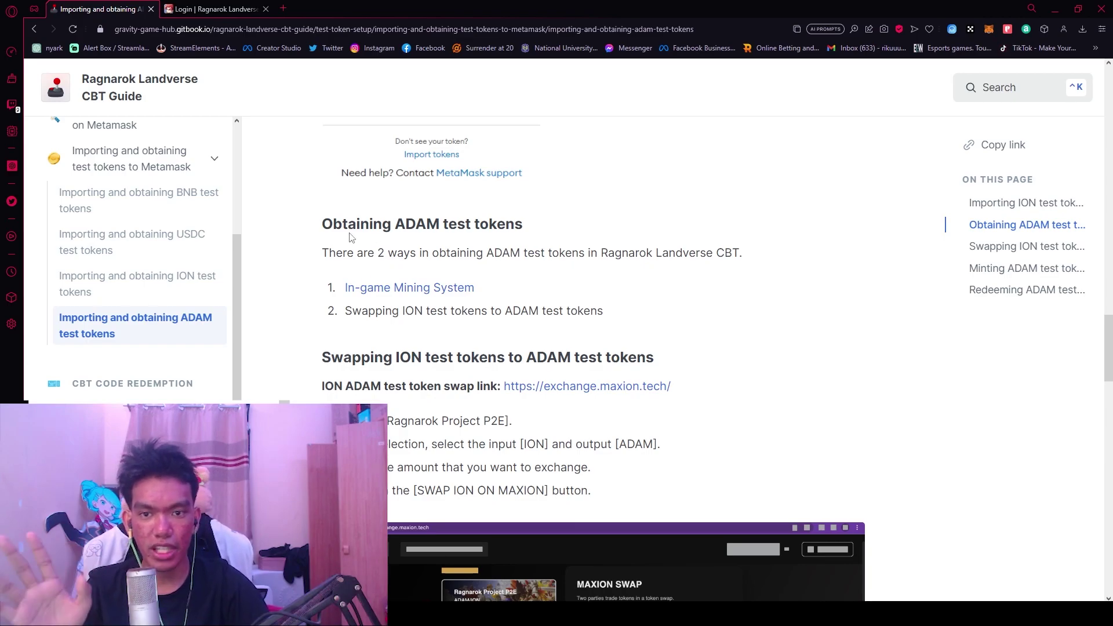
# Step: Open the exchange.maxion.tech swap link in a new tab, review the guide's slippage advice, and return to Chrome
pyautogui.moveTo(405, 255); pyautogui.dragTo(510, 256)
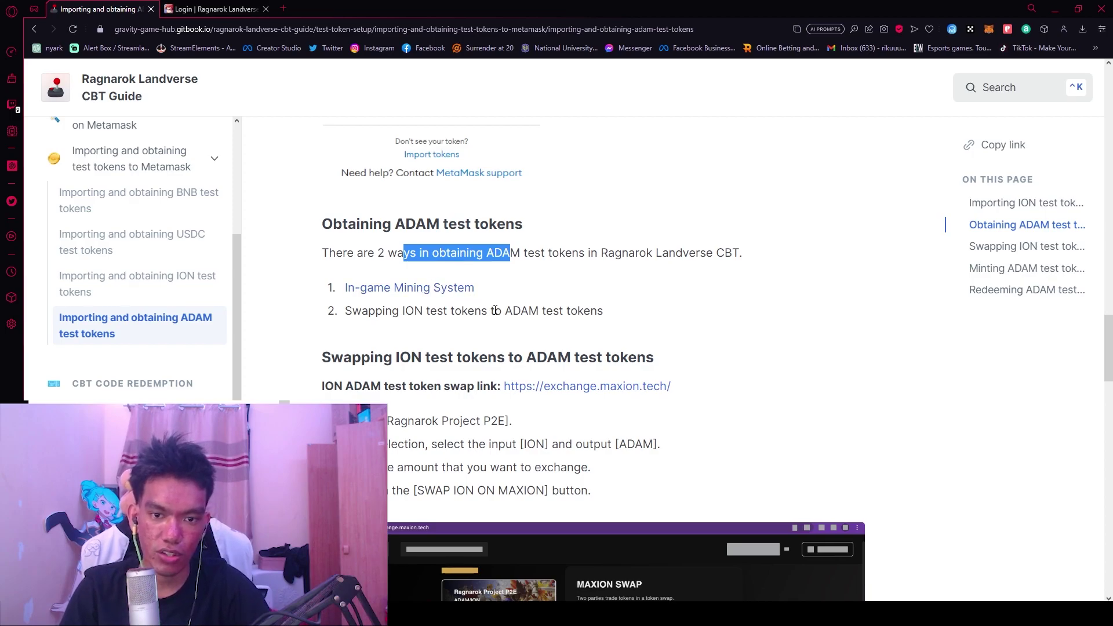
pyautogui.scroll(-3, 496, 313)
pyautogui.scroll(2, 521, 296)
pyautogui.click(545, 271)
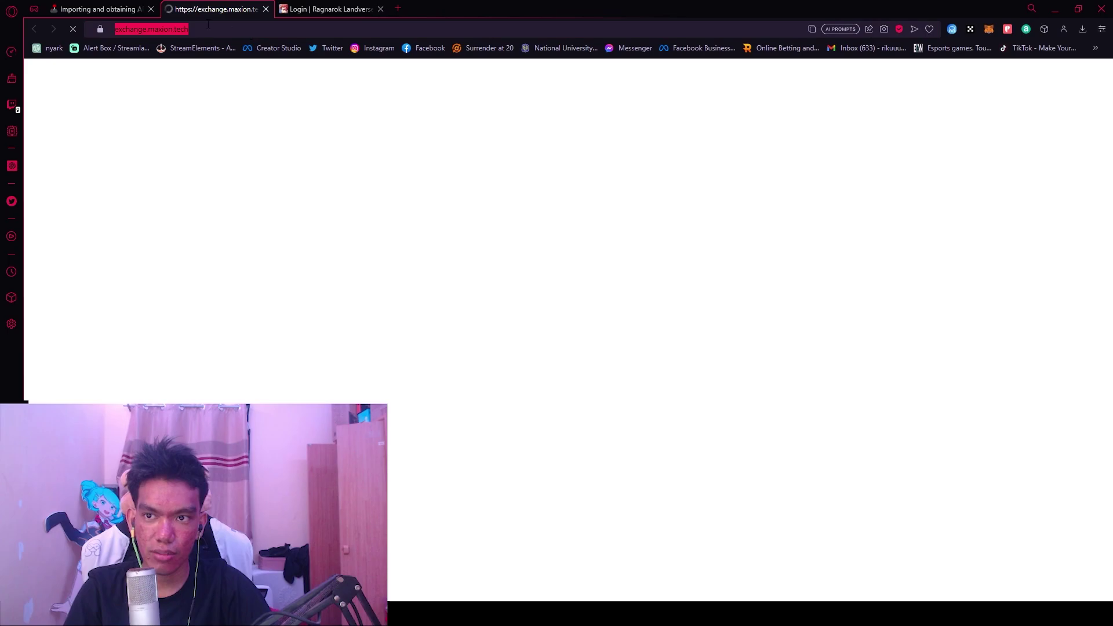
pyautogui.click(144, 10)
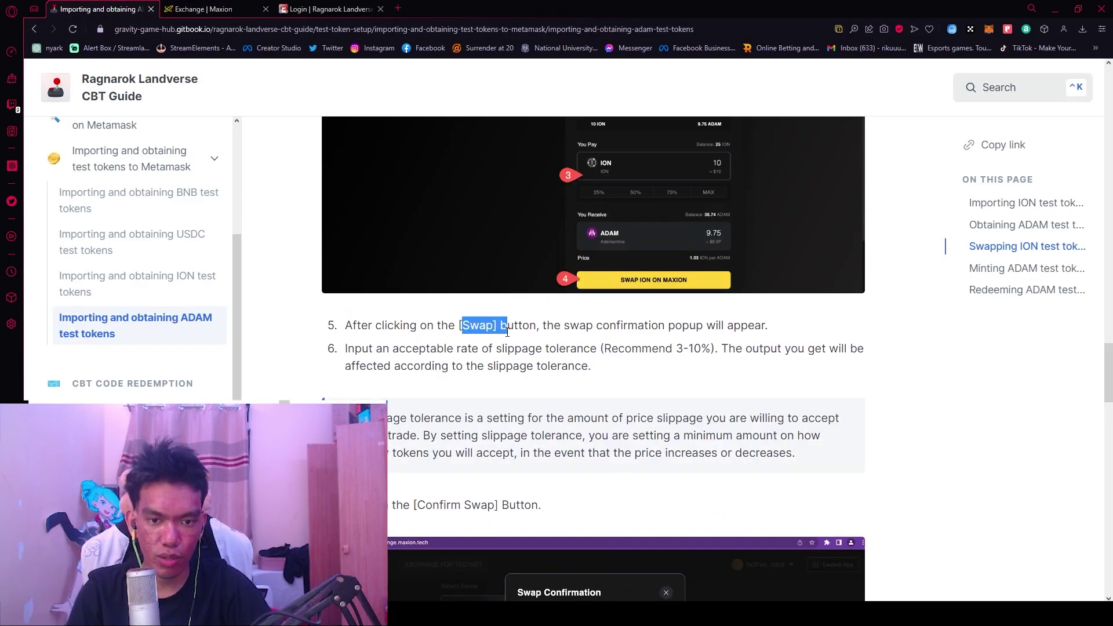
pyautogui.moveTo(463, 330); pyautogui.dragTo(578, 327)
pyautogui.scroll(-3, 578, 335)
pyautogui.scroll(3, 578, 339)
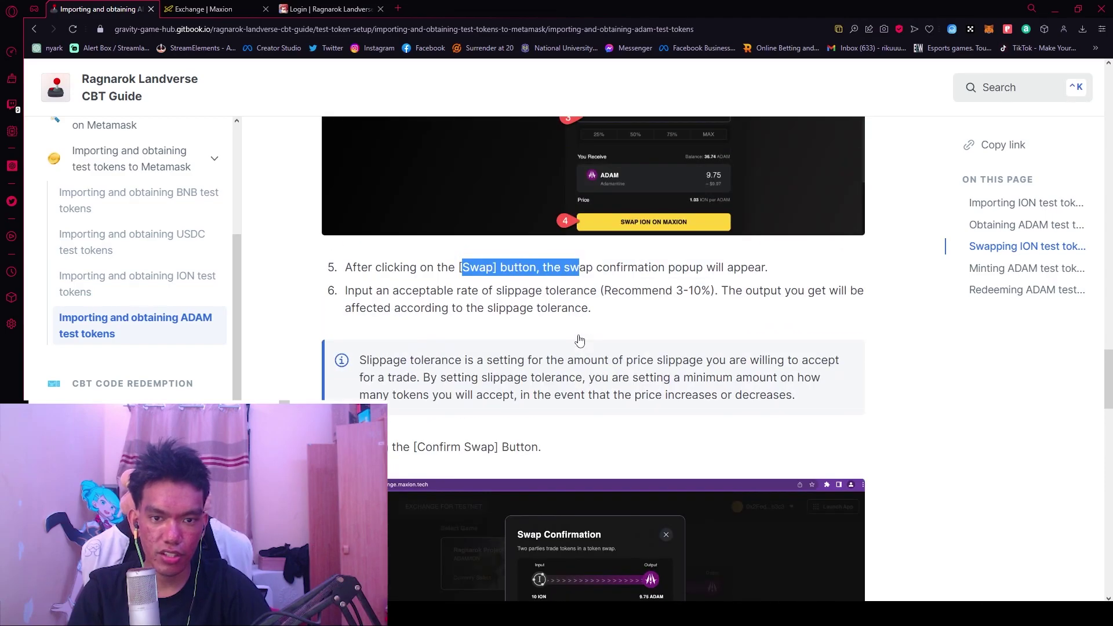
pyautogui.moveTo(489, 291); pyautogui.dragTo(726, 294)
pyautogui.click(730, 294)
pyautogui.scroll(-5, 730, 296)
pyautogui.scroll(-4, 730, 300)
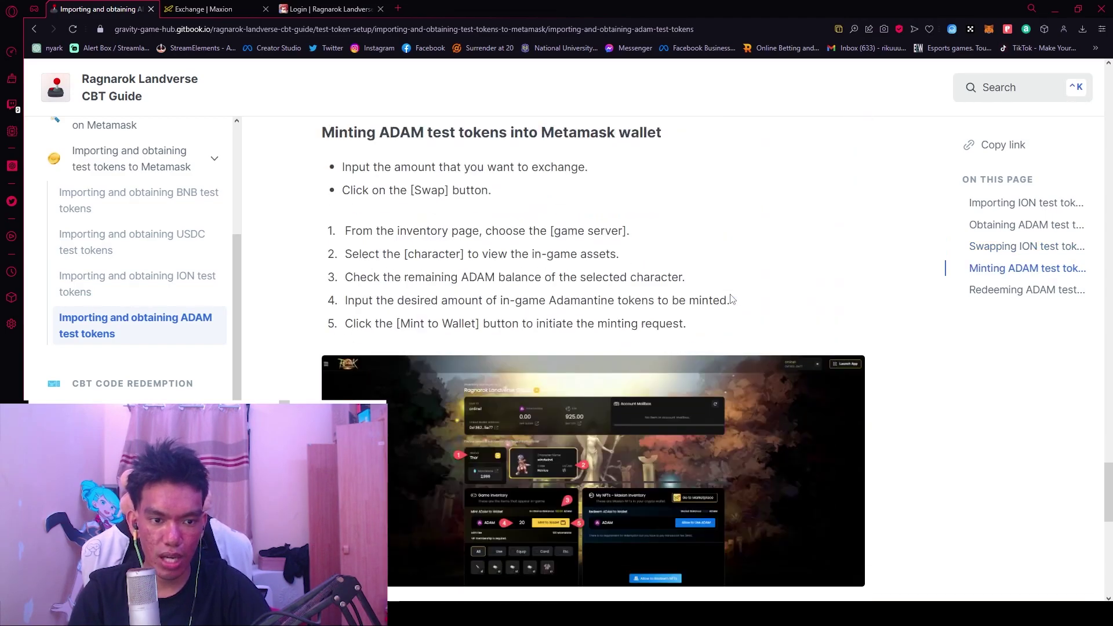
pyautogui.scroll(1, 731, 299)
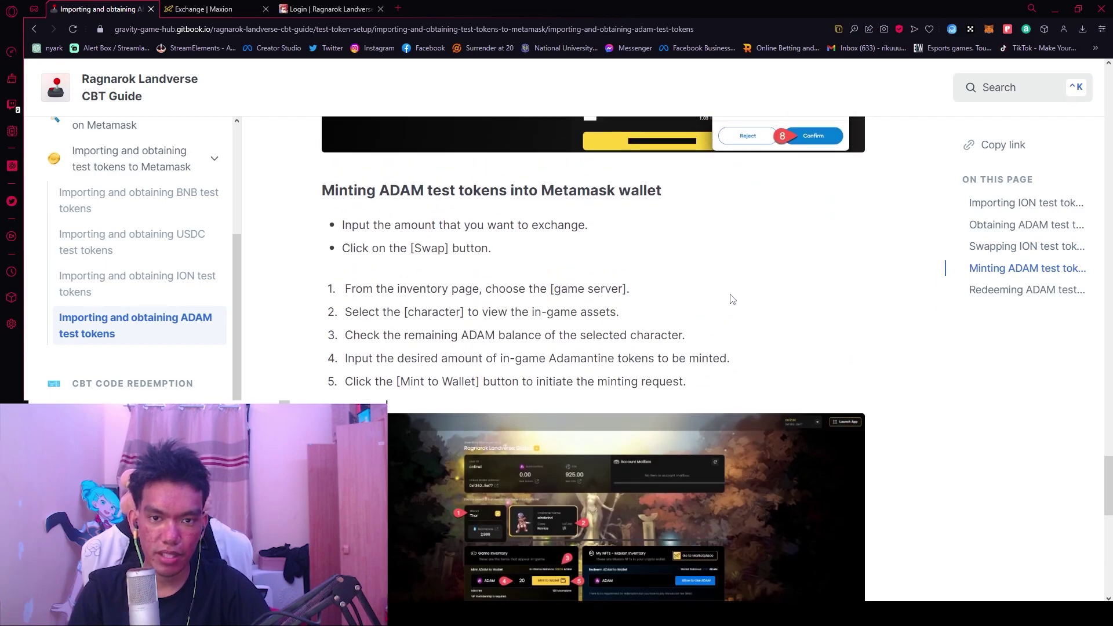
pyautogui.scroll(-3, 730, 299)
pyautogui.scroll(-5, 553, 348)
pyautogui.scroll(3, 554, 349)
pyautogui.scroll(4, 553, 349)
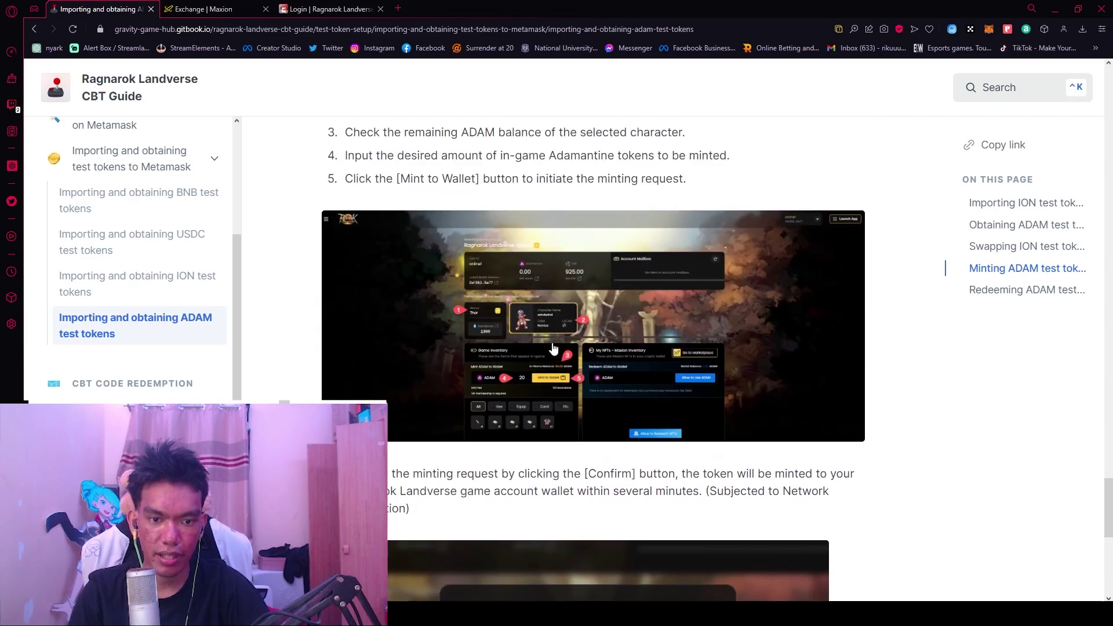
pyautogui.scroll(3, 553, 349)
pyautogui.hotkey('alt', 'Tab')
# Step: Go to exchange.maxion.tech in the Maxion tab and connect the wallet
pyautogui.click(203, 10)
pyautogui.click(70, 10)
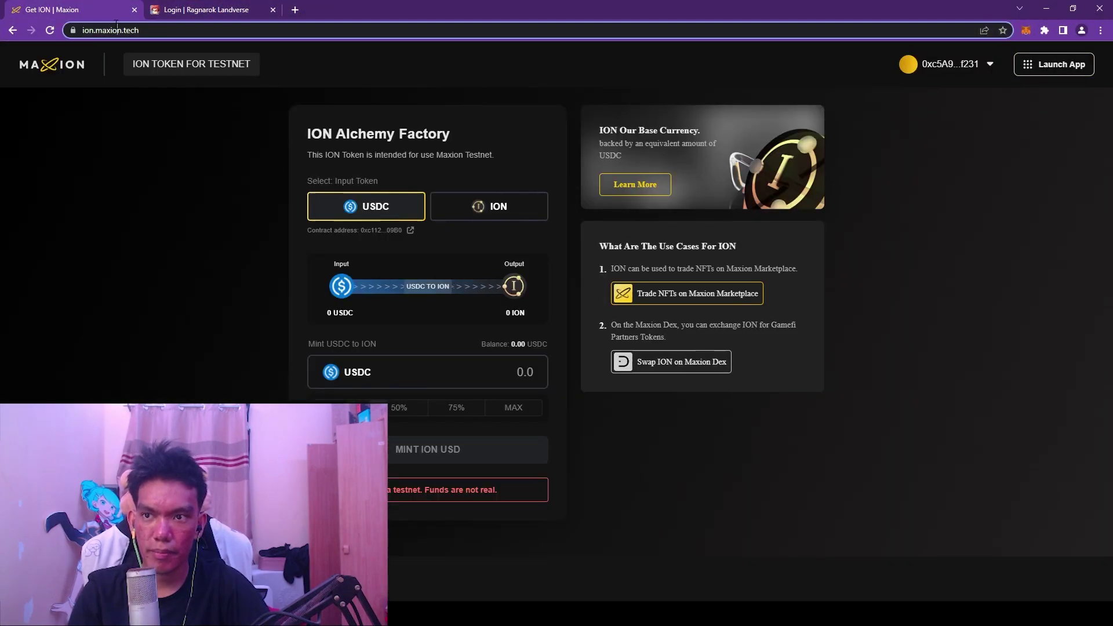
pyautogui.click(116, 29)
pyautogui.write('exchange.maxion.tech')
pyautogui.press('Return')
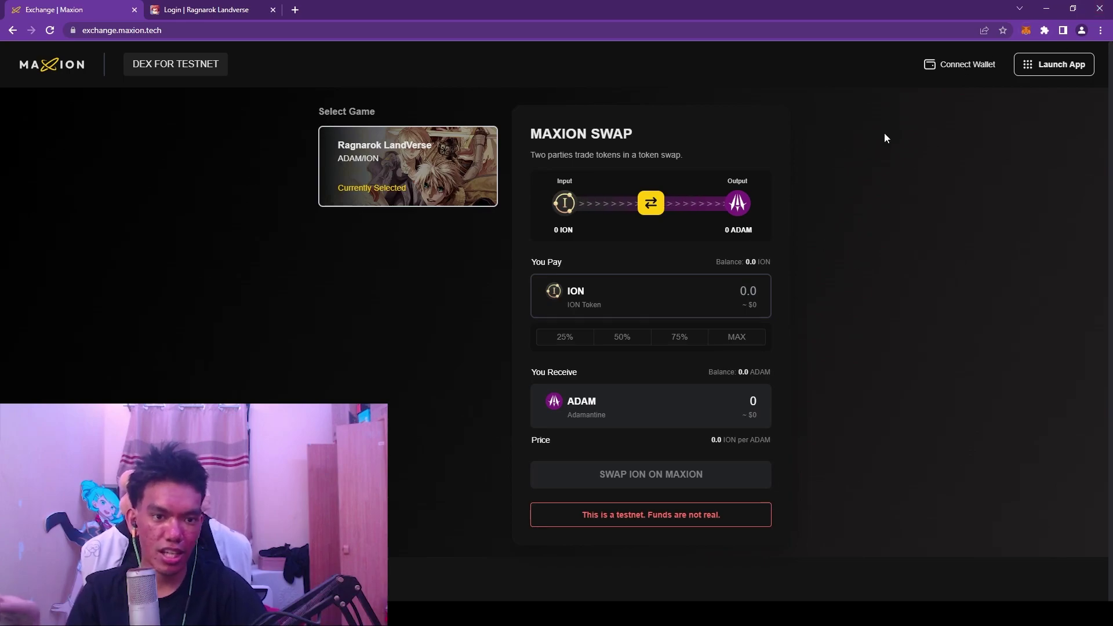
pyautogui.click(967, 65)
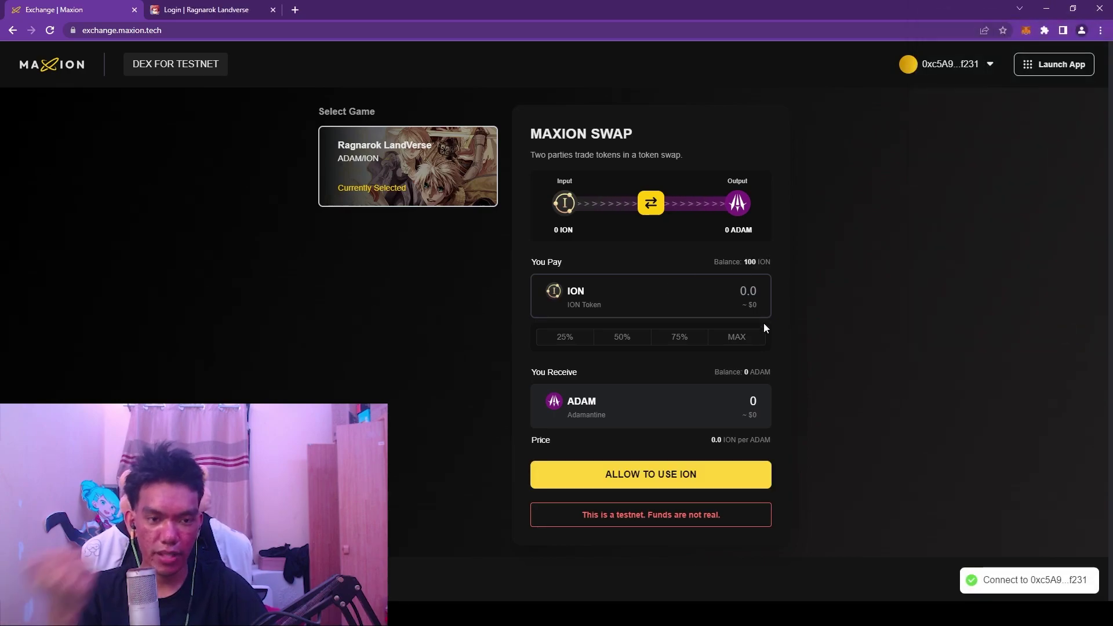
# Step: Set the swap to pay the full 100 ION balance for 1.27 ADAM
pyautogui.click(752, 341)
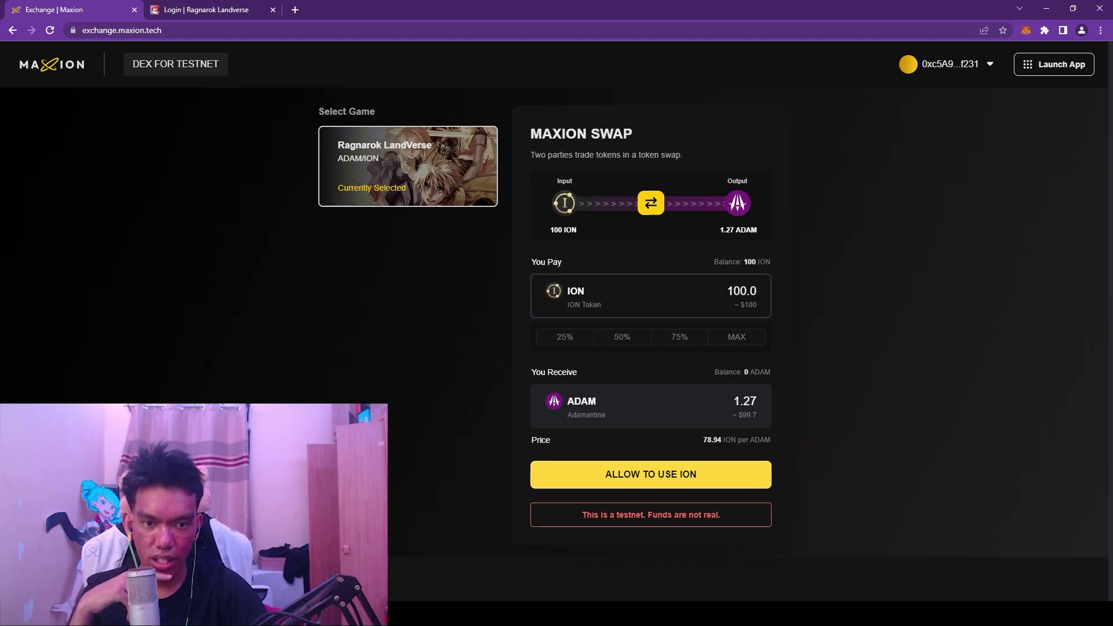
pyautogui.moveTo(727, 291)
pyautogui.mouseDown()
pyautogui.moveTo(757, 295)
pyautogui.moveTo(733, 294)
pyautogui.mouseUp()
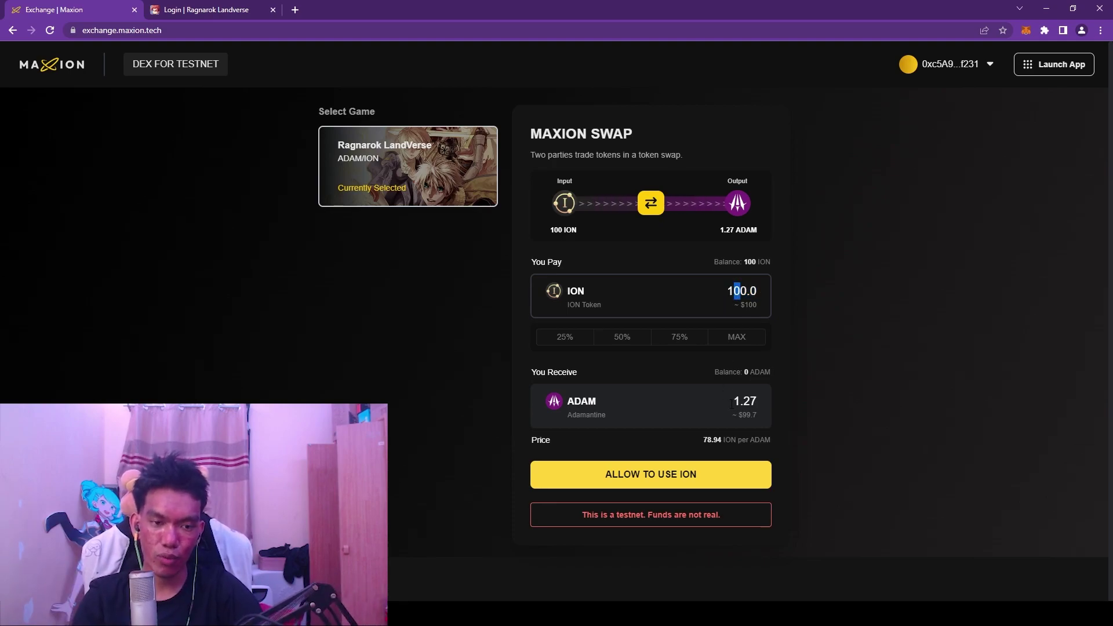
pyautogui.moveTo(734, 400); pyautogui.dragTo(757, 402)
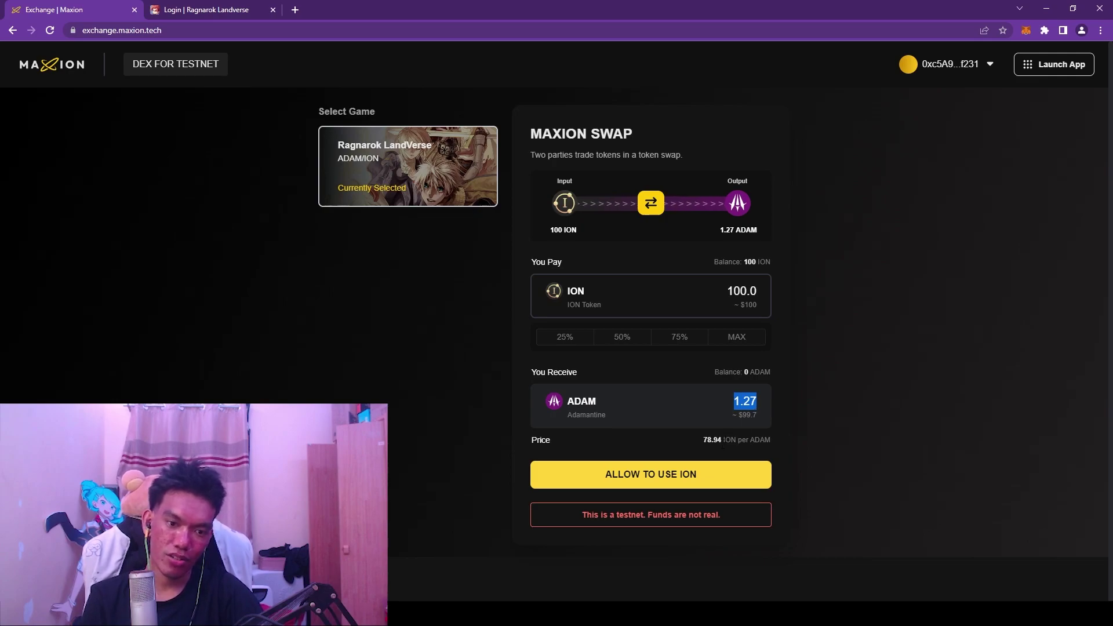
pyautogui.click(742, 228)
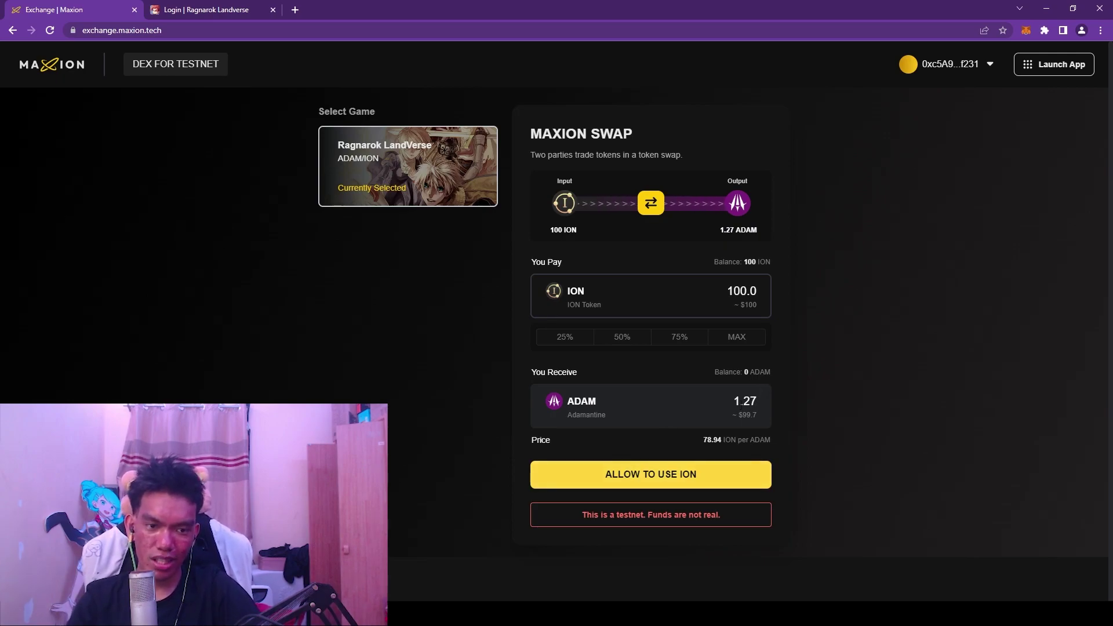
# Step: Allow the exchange to use ION with the default spending cap and submit the approval
pyautogui.click(676, 511)
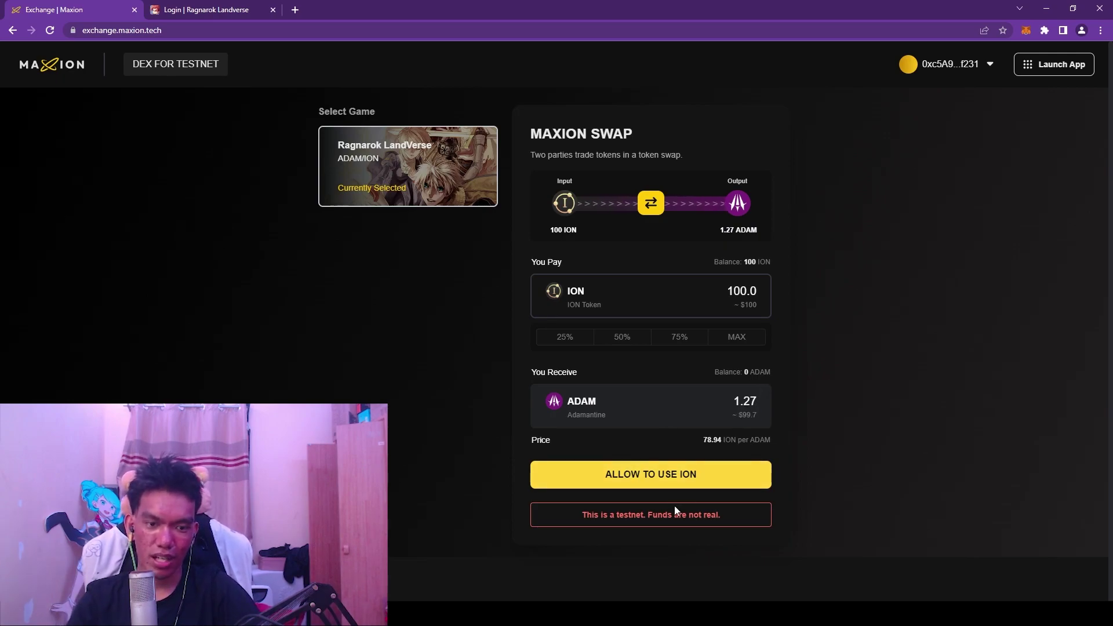
pyautogui.click(697, 483)
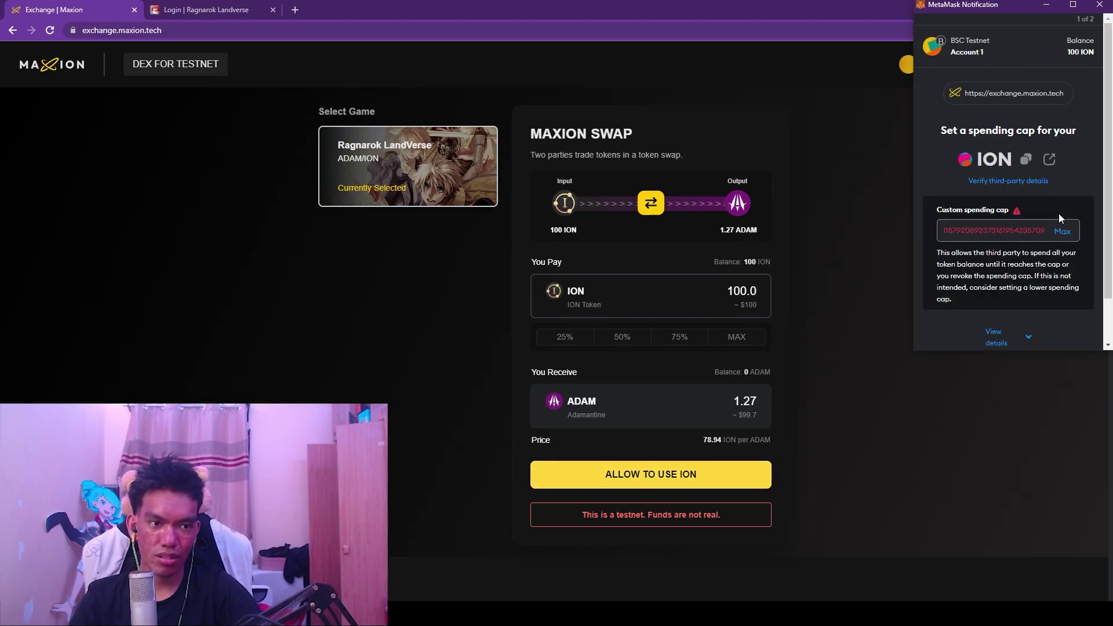
pyautogui.click(1058, 213)
pyautogui.click(1065, 344)
pyautogui.click(1062, 322)
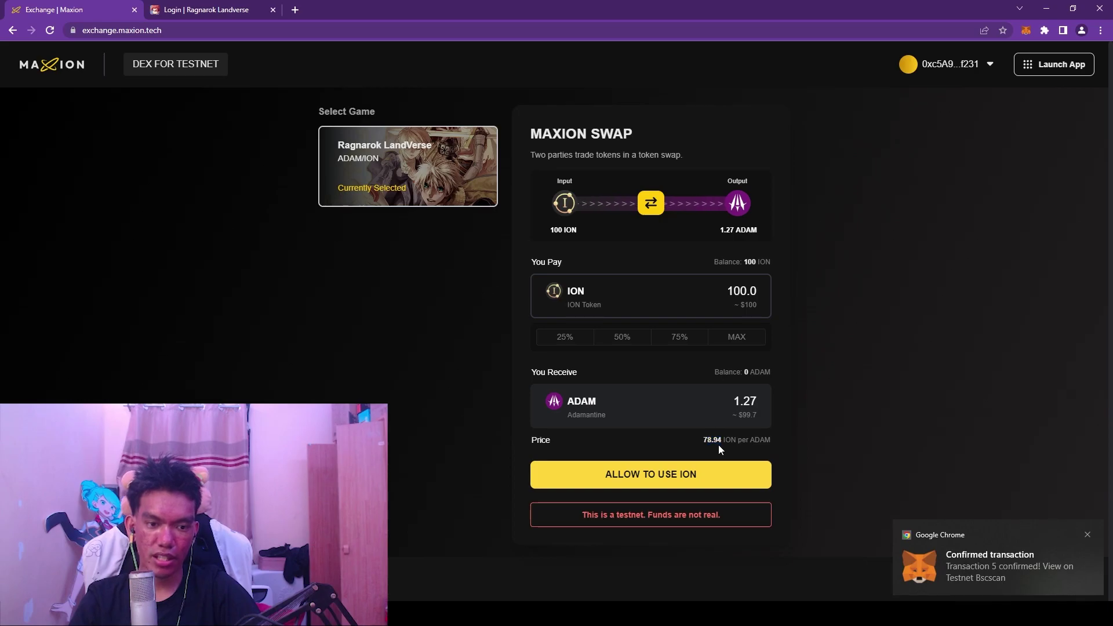
# Step: Retry the ION approval with the default 100 ION cap and confirm it in MetaMask
pyautogui.click(661, 473)
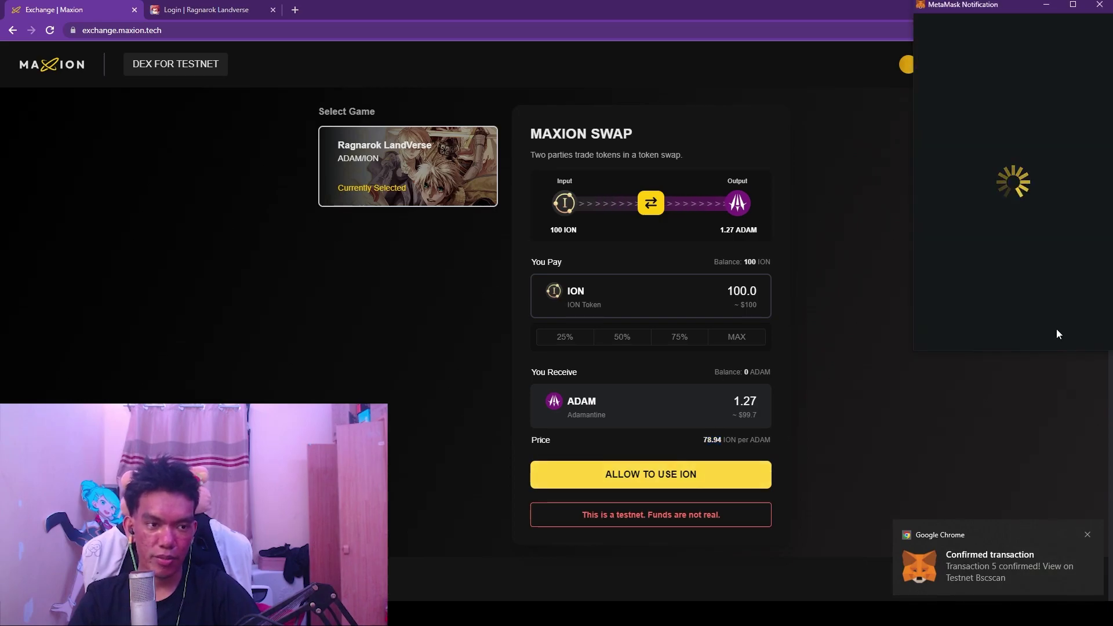
pyautogui.scroll(-1, 1056, 329)
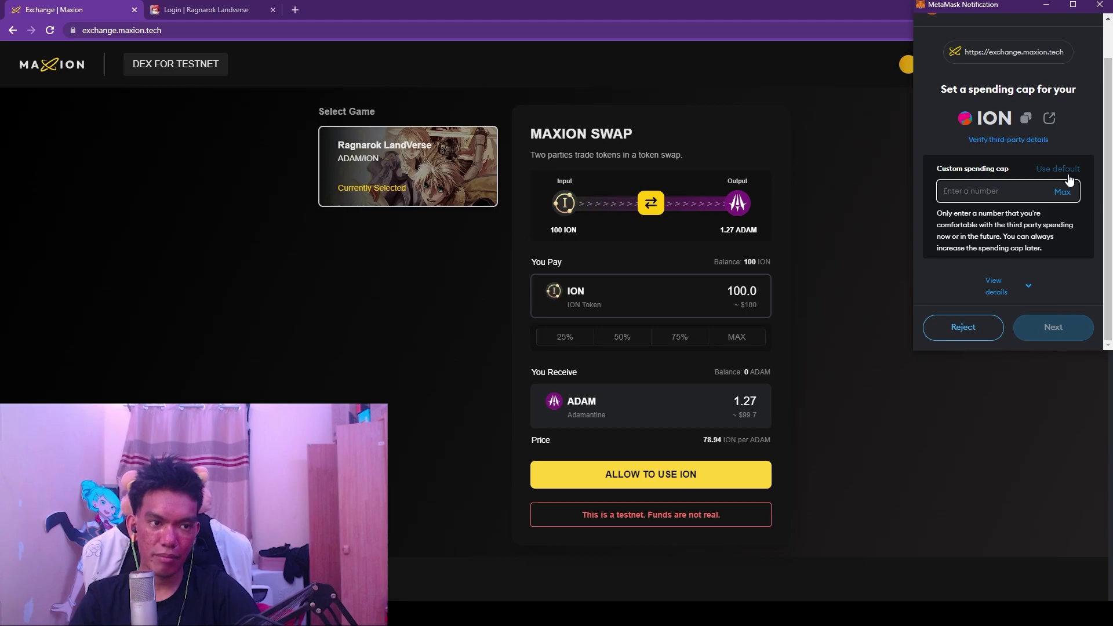
pyautogui.click(1069, 181)
pyautogui.click(1047, 350)
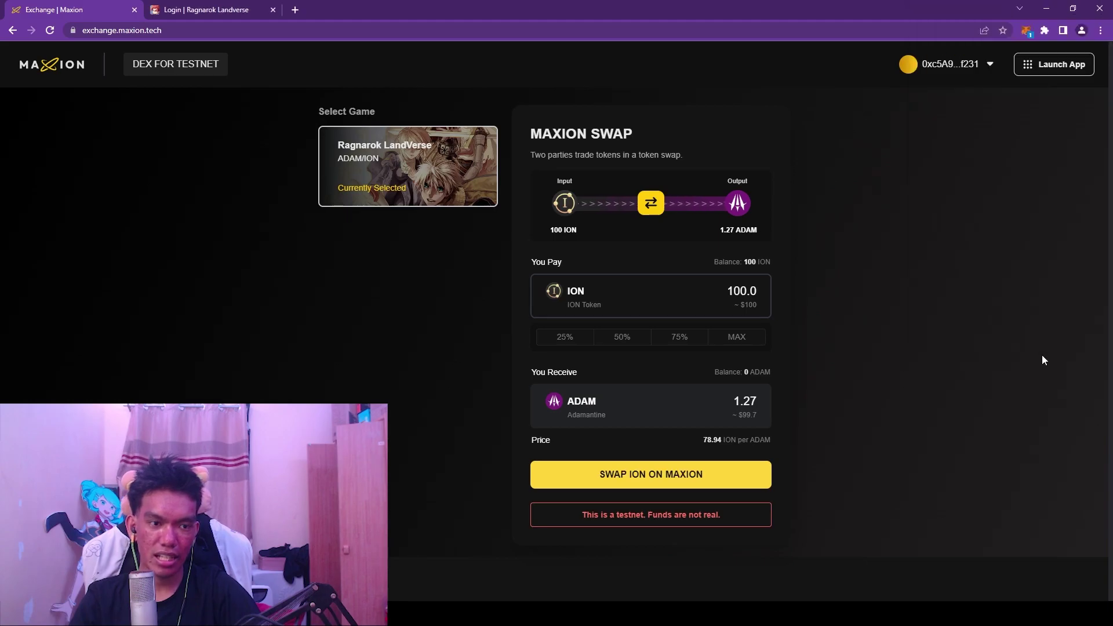
pyautogui.click(1028, 33)
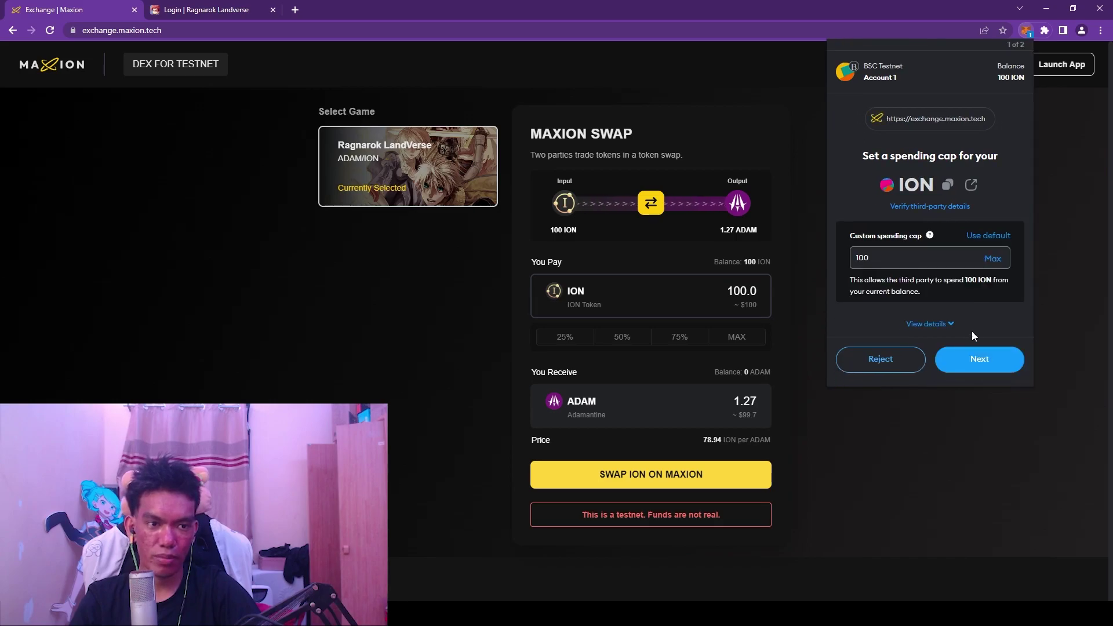
pyautogui.click(975, 351)
pyautogui.click(974, 377)
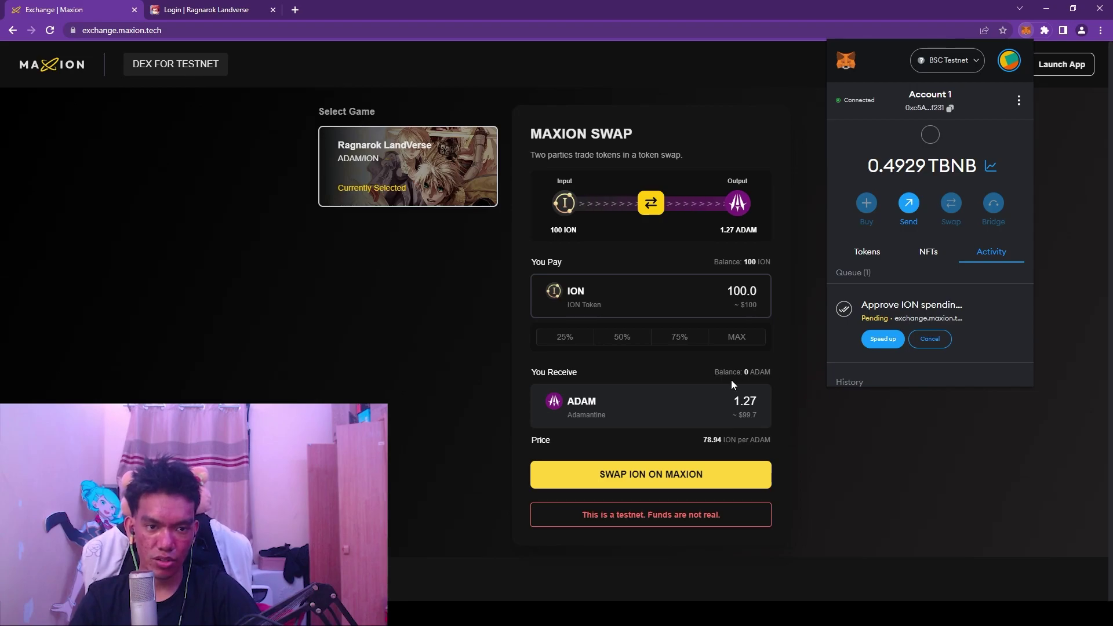
# Step: Check MetaMask's token balances, then start the 100 ION to ADAM swap
pyautogui.click(869, 251)
pyautogui.scroll(-1, 914, 312)
pyautogui.scroll(-1, 914, 311)
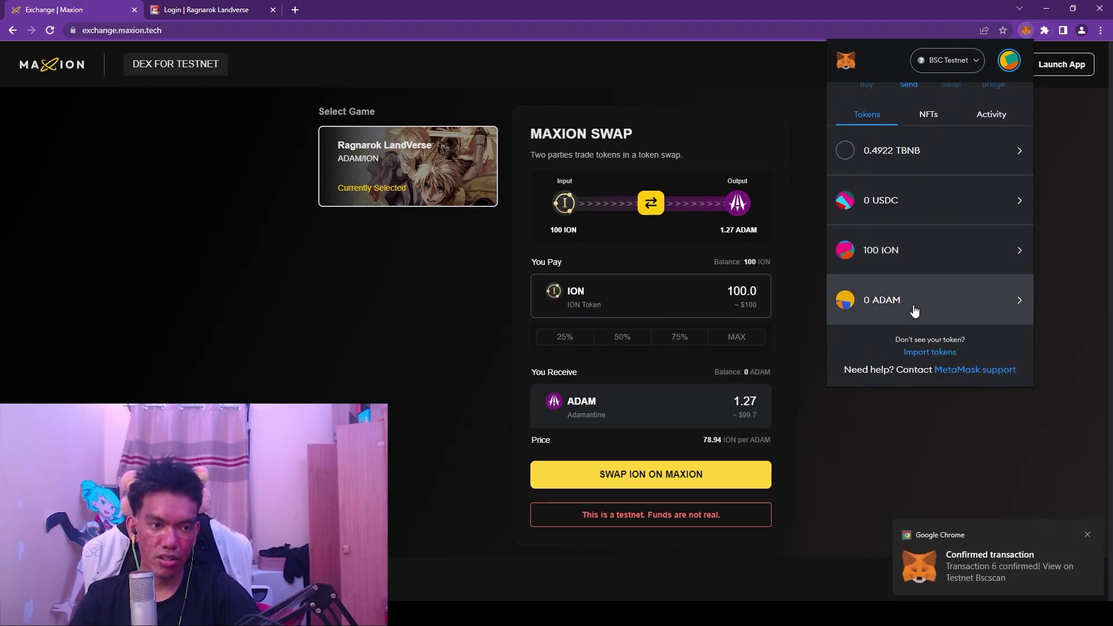
pyautogui.click(780, 399)
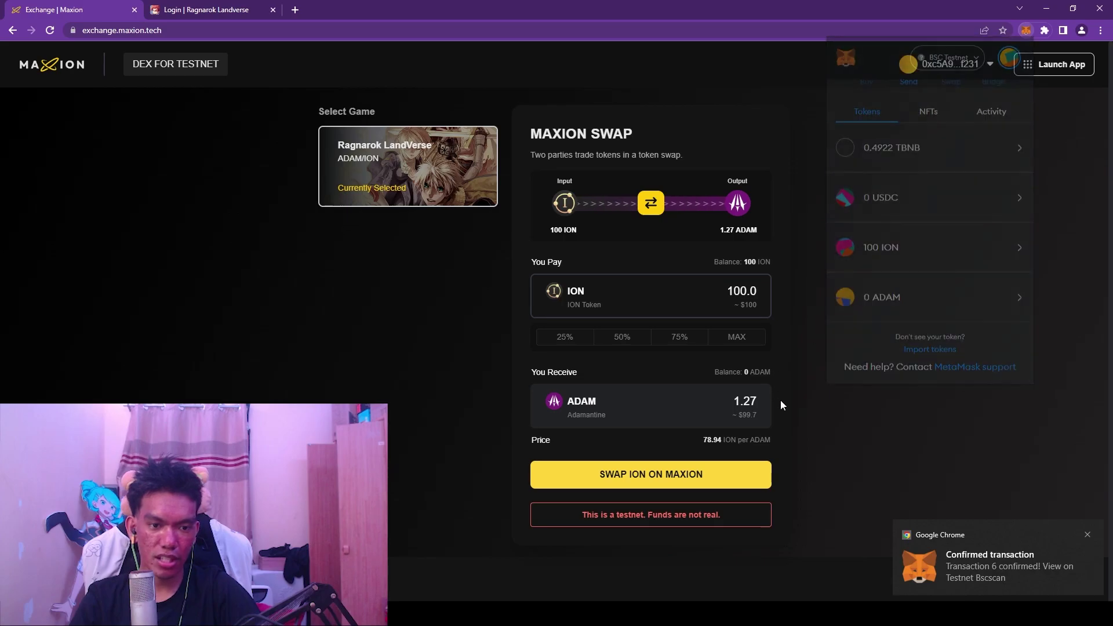
pyautogui.click(1027, 31)
pyautogui.scroll(-1, 931, 261)
pyautogui.scroll(-1, 930, 261)
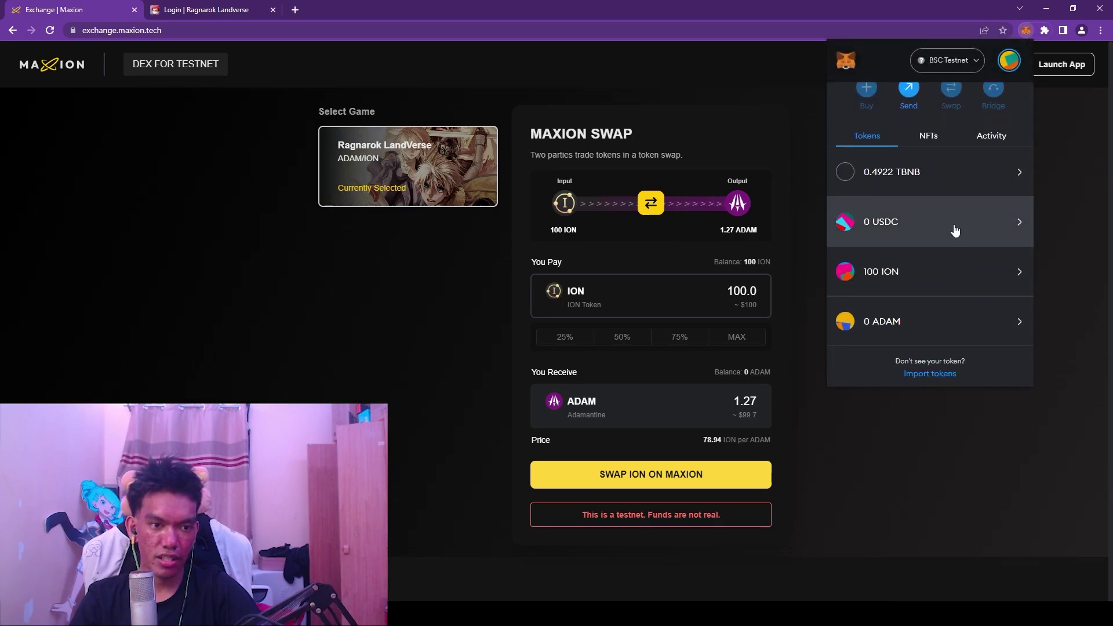
pyautogui.click(805, 408)
pyautogui.click(648, 485)
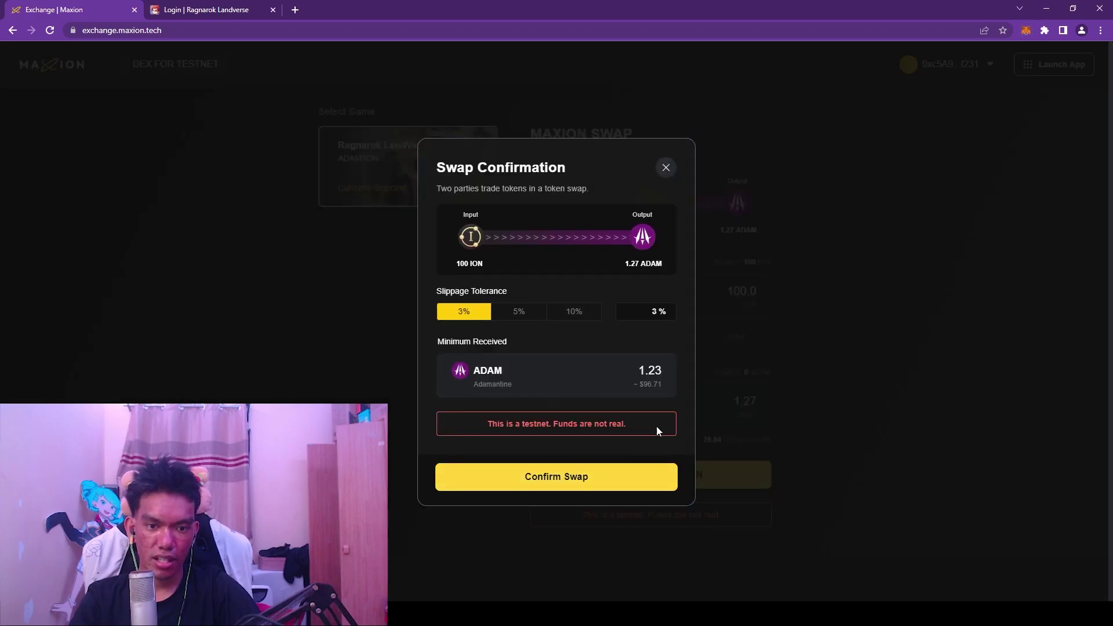
# Step: Confirm the 100 ION swap, verify 1.26675 ADAM in MetaMask, and switch to the Landverse login tab
pyautogui.click(617, 485)
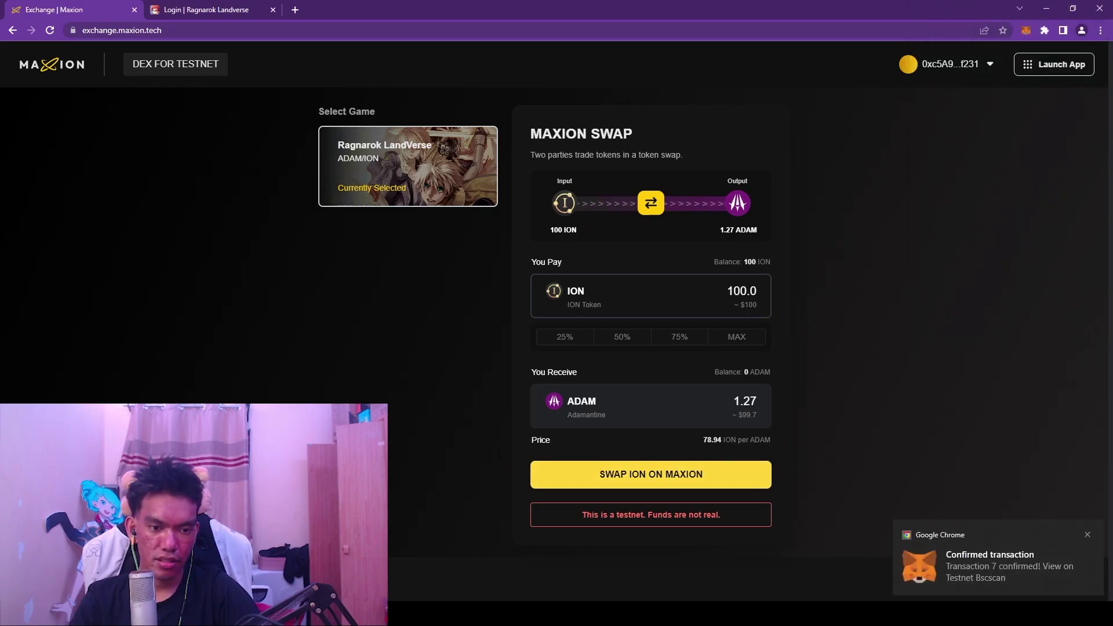
pyautogui.click(1026, 30)
pyautogui.scroll(-2, 870, 156)
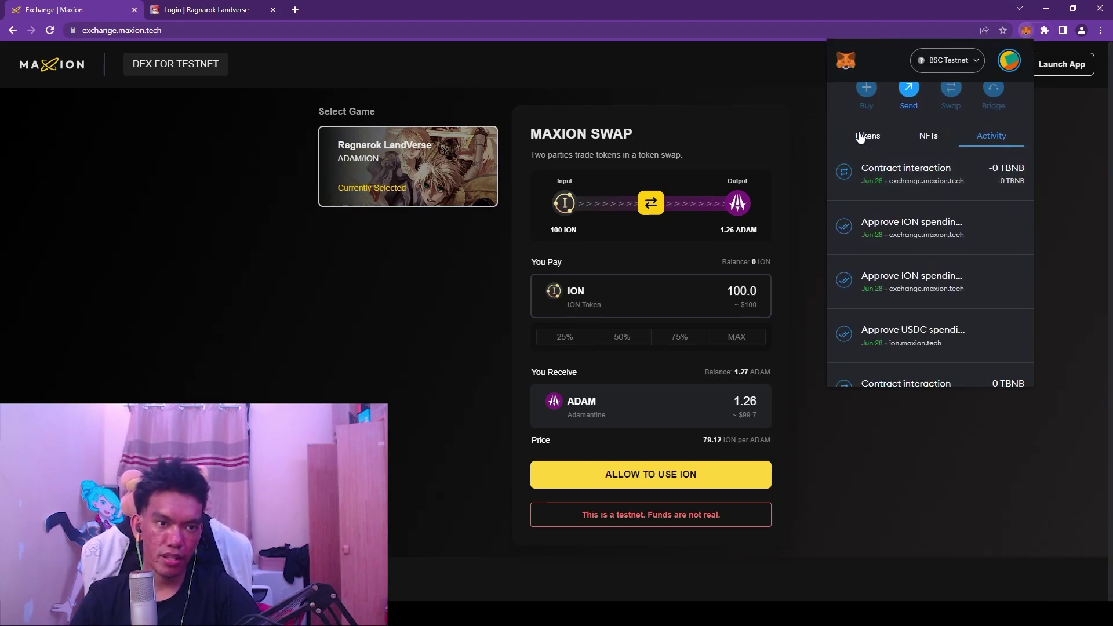
pyautogui.click(866, 136)
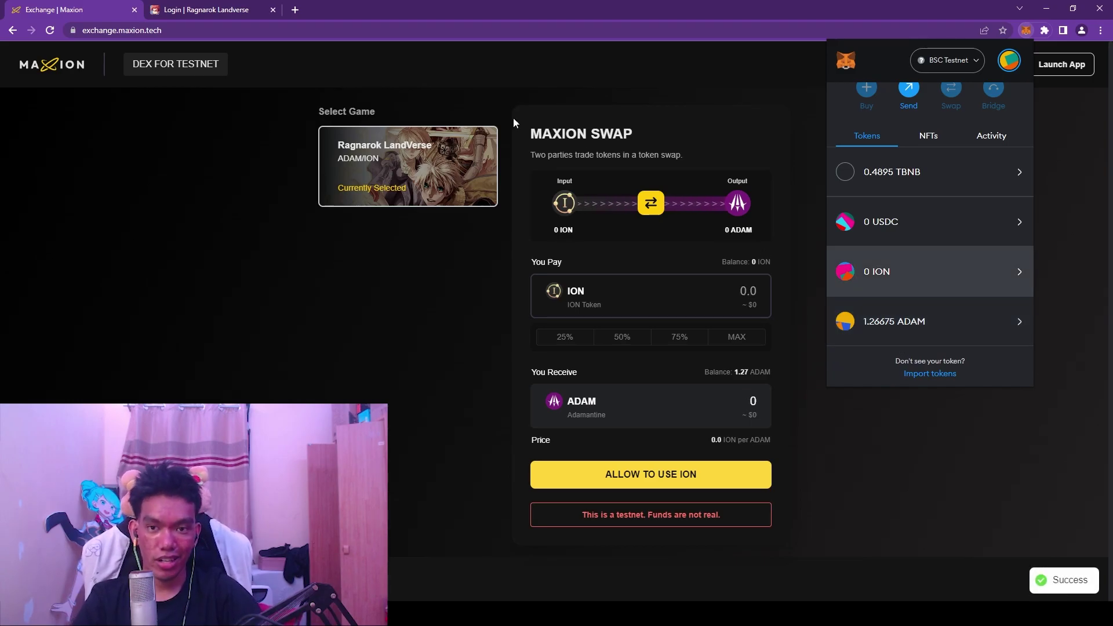
pyautogui.click(224, 9)
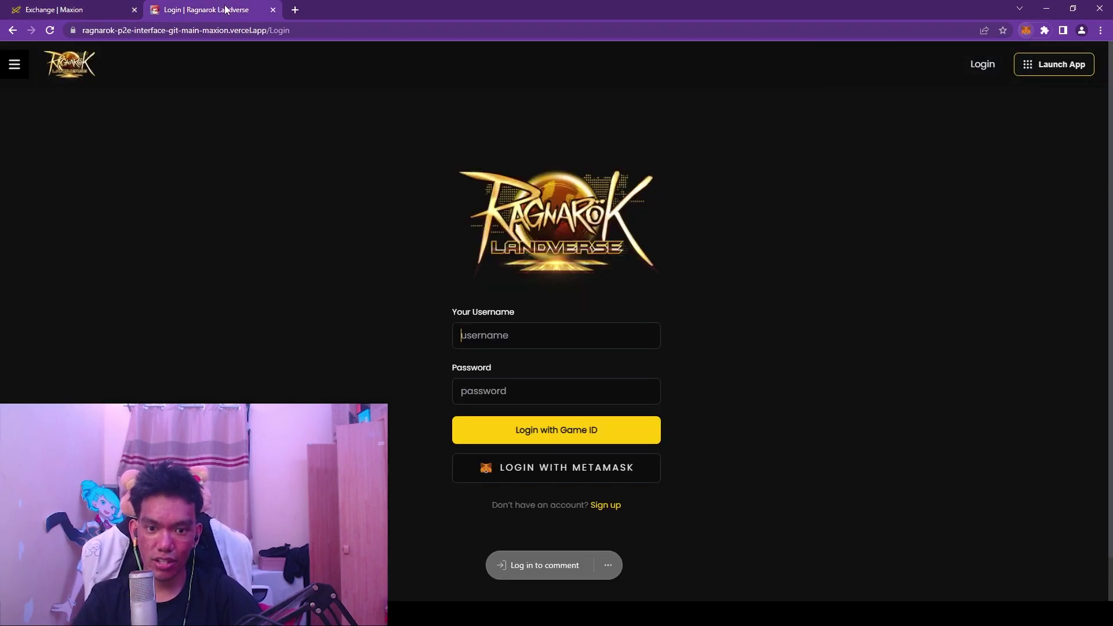
# Step: Minimize the login window and enlarge the guide's Ragnarok Landverse inventory screenshot
pyautogui.click(1046, 8)
pyautogui.scroll(1, 592, 311)
pyautogui.scroll(3, 592, 311)
pyautogui.scroll(2, 592, 311)
pyautogui.scroll(1, 592, 311)
pyautogui.scroll(1, 592, 311)
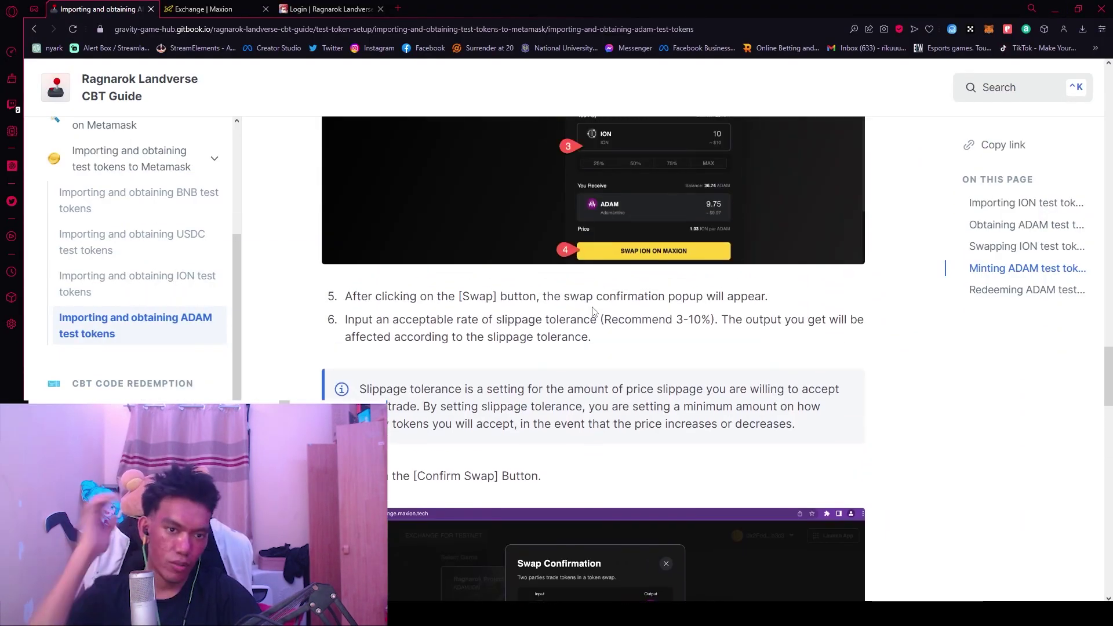
pyautogui.scroll(-4, 592, 311)
pyautogui.scroll(-5, 593, 311)
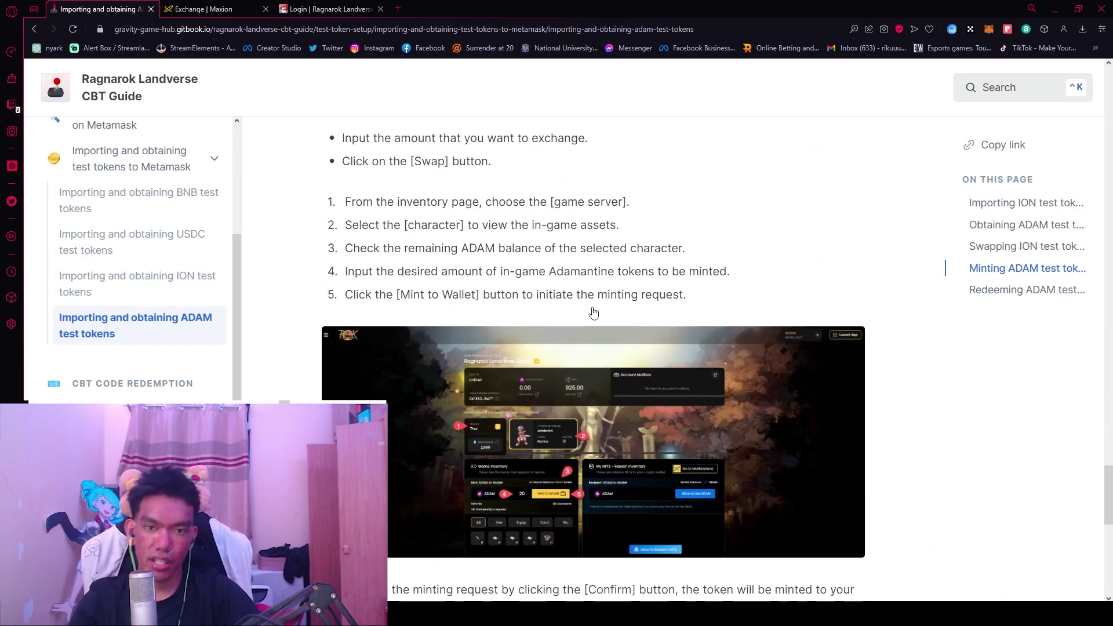
pyautogui.scroll(1, 592, 311)
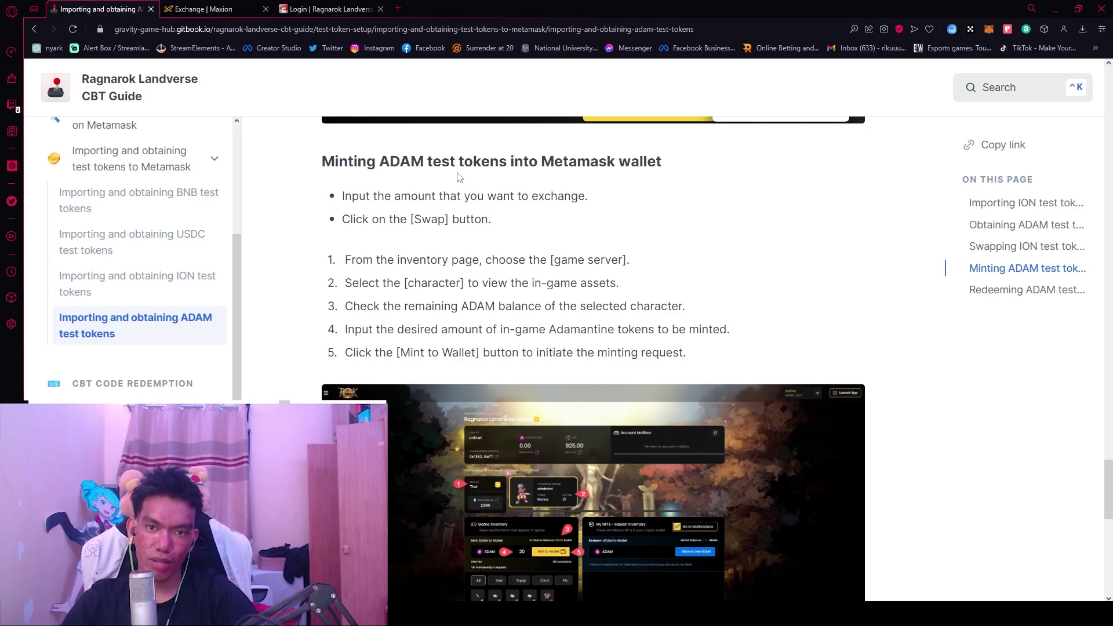
pyautogui.scroll(-5, 442, 228)
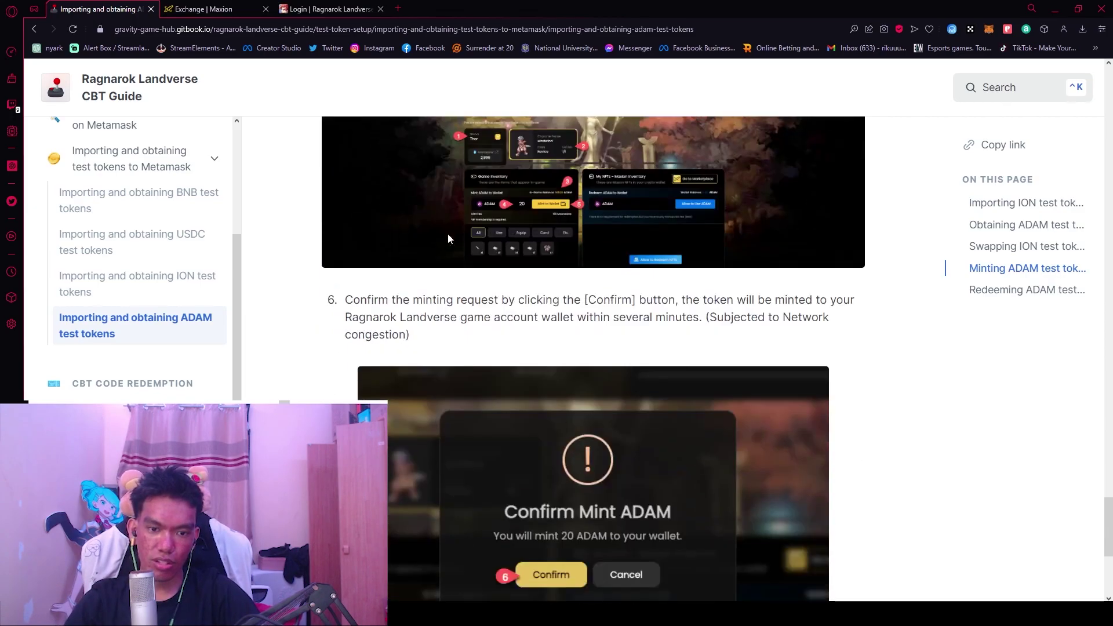
pyautogui.scroll(-3, 447, 233)
pyautogui.scroll(2, 449, 239)
pyautogui.scroll(-3, 449, 238)
pyautogui.scroll(3, 447, 238)
pyautogui.scroll(3, 519, 306)
pyautogui.click(519, 305)
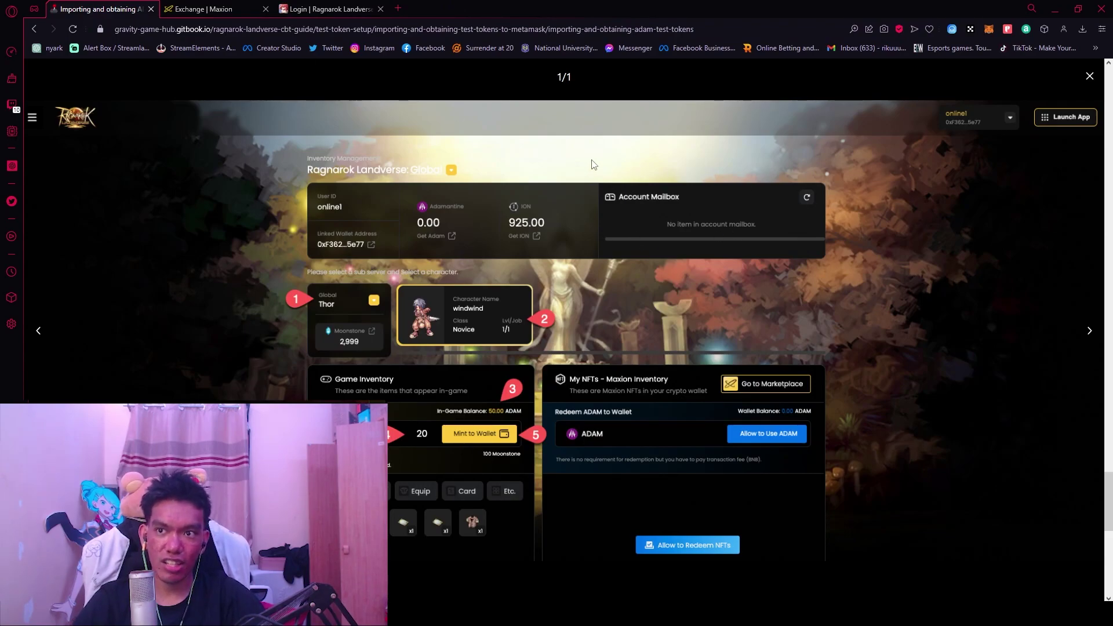
# Step: Close the enlarged inventory screenshot in the GitBook guide
pyautogui.click(1090, 77)
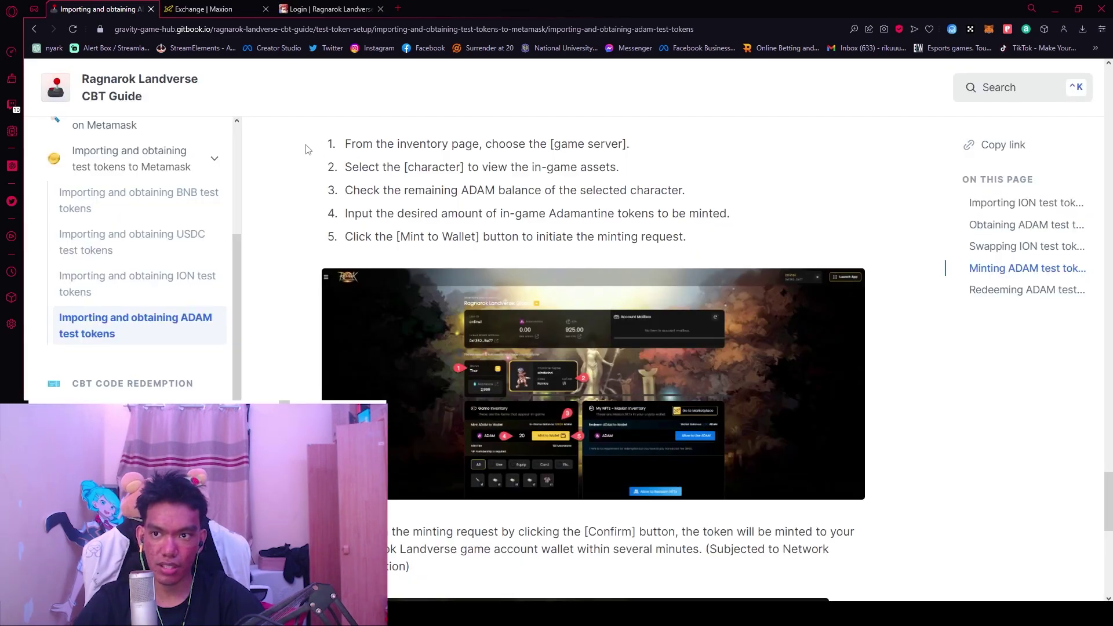
pyautogui.scroll(-3, 674, 283)
pyautogui.scroll(-3, 696, 298)
pyautogui.scroll(6, 695, 299)
pyautogui.scroll(2, 696, 299)
pyautogui.scroll(3, 696, 299)
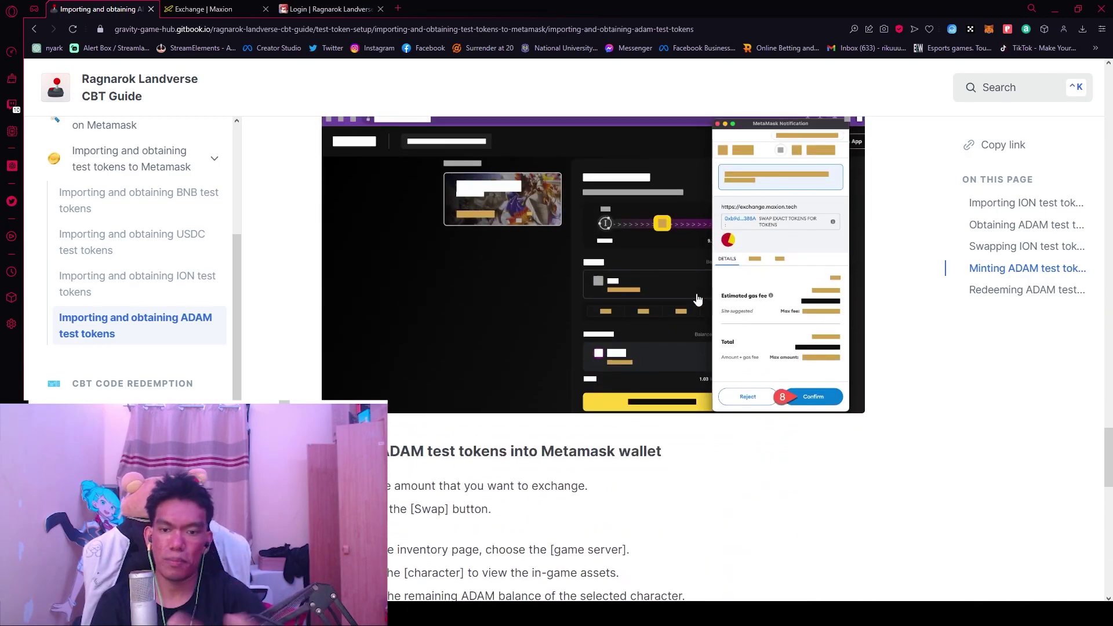
pyautogui.scroll(1, 686, 299)
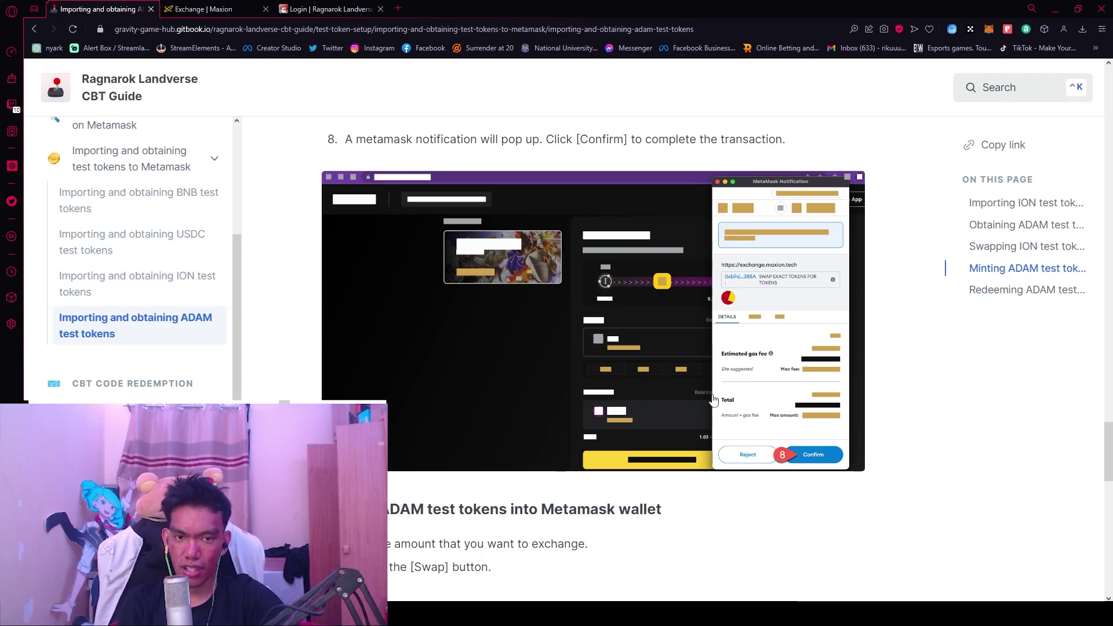
pyautogui.scroll(1, 712, 399)
pyautogui.scroll(1, 711, 399)
pyautogui.scroll(4, 712, 399)
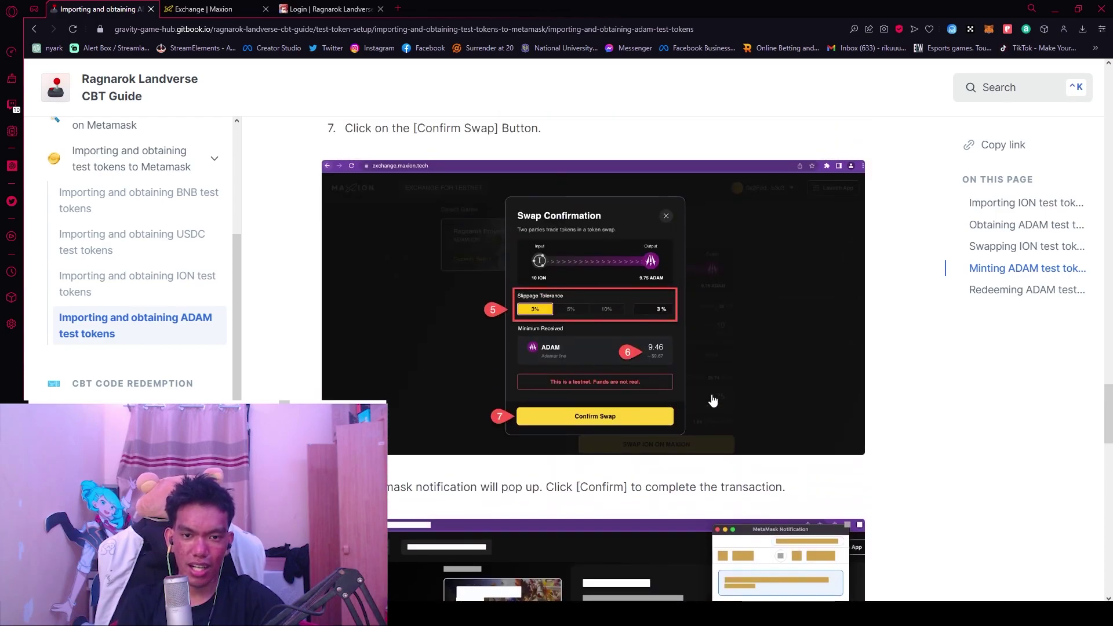
pyautogui.scroll(1, 712, 399)
pyautogui.scroll(1, 713, 399)
pyautogui.scroll(3, 712, 399)
pyautogui.scroll(6, 711, 399)
pyautogui.scroll(5, 711, 399)
pyautogui.scroll(5, 712, 399)
pyautogui.scroll(5, 712, 399)
pyautogui.scroll(5, 712, 399)
pyautogui.scroll(-5, 712, 401)
pyautogui.scroll(-5, 711, 400)
pyautogui.scroll(-5, 711, 400)
pyautogui.scroll(-5, 711, 401)
pyautogui.scroll(-5, 712, 400)
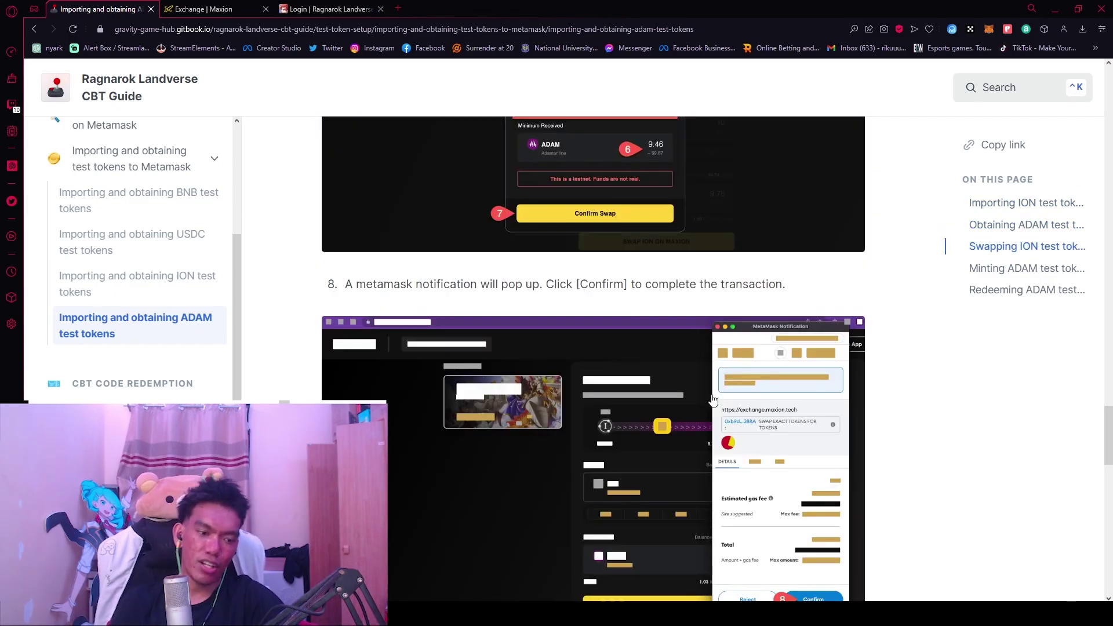